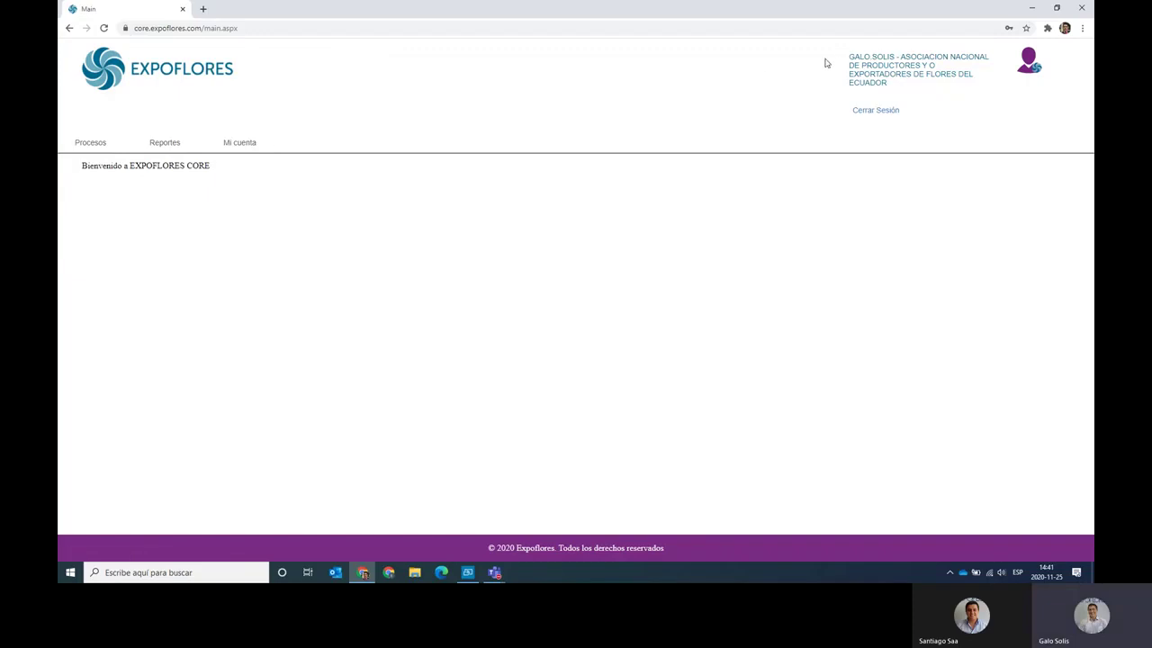
Highlight the account and association name on the welcome page, then clear the highlight.
{"action": "left_click_drag", "start_coordinate": [849, 57], "coordinate": [923, 93]}
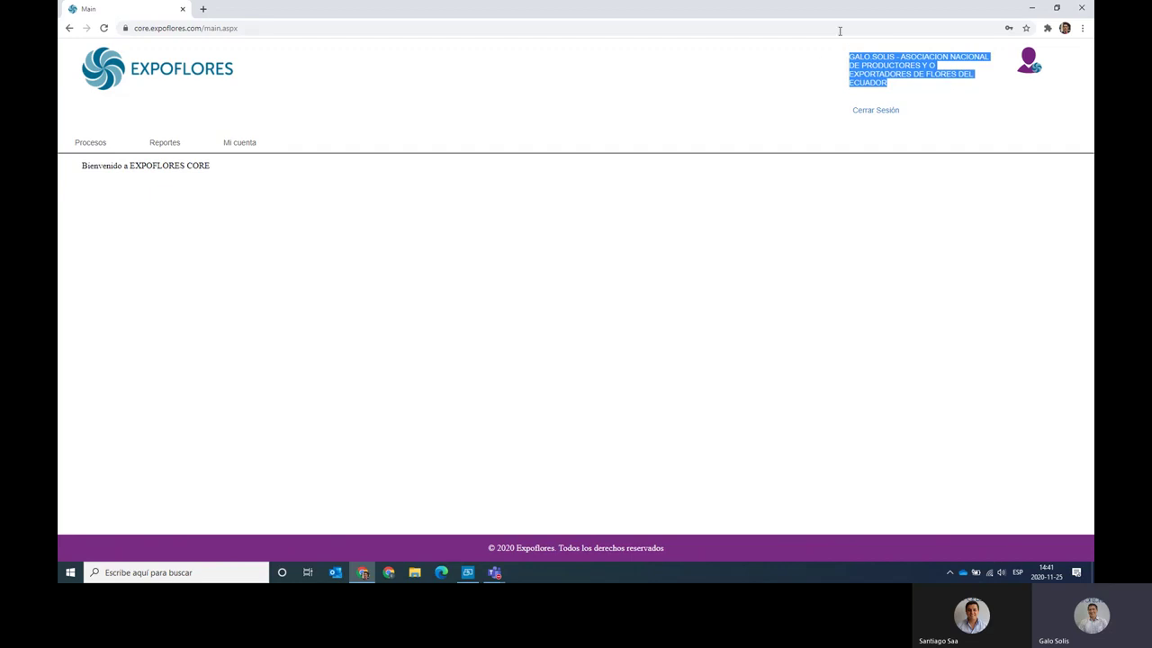
{"action": "left_click", "coordinate": [433, 99]}
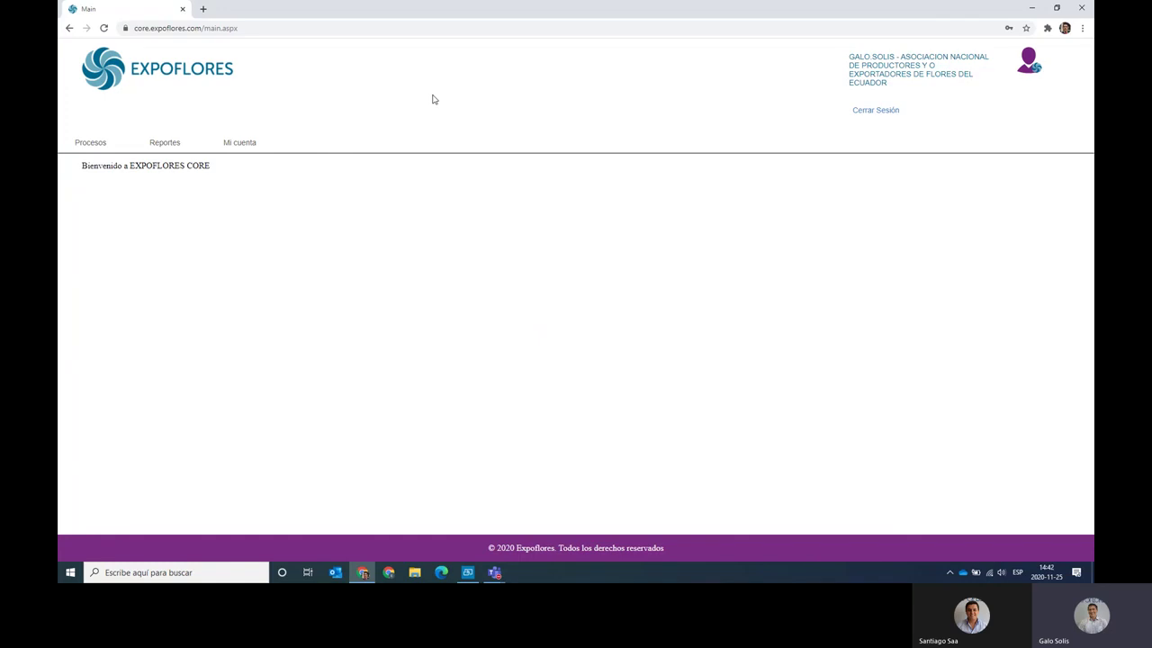
{"action": "mouse_move", "coordinate": [244, 143]}
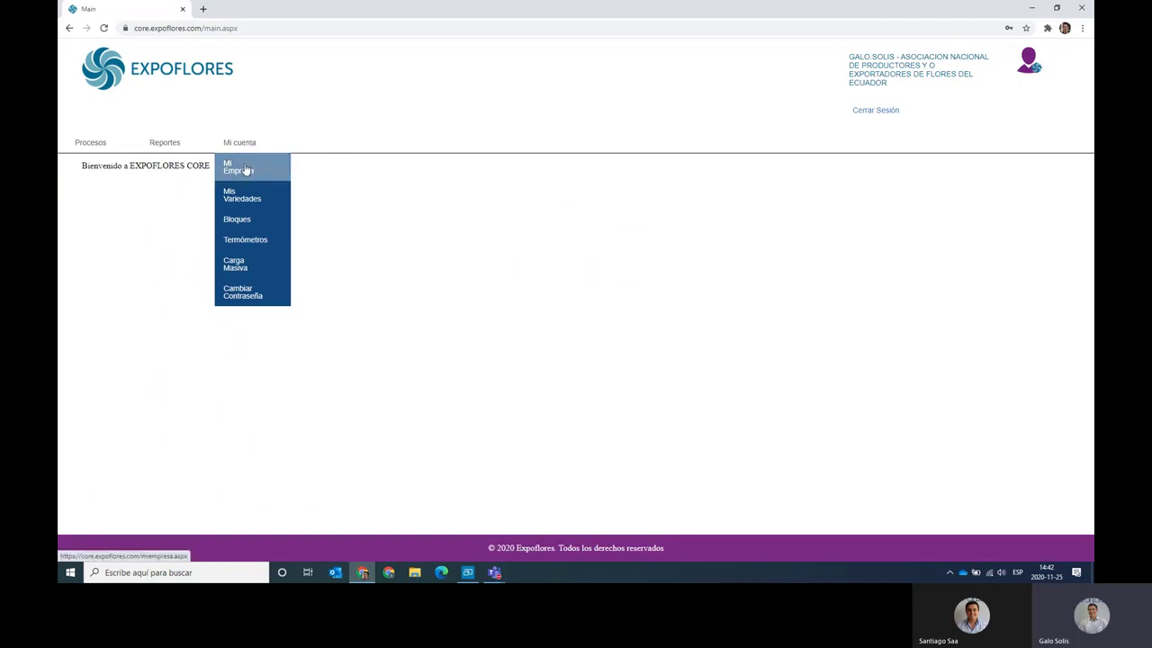
Open Mi Empresa and inspect the Sucursal table's branches 001 MATRIZ and 002 FINCA1.
{"action": "left_click", "coordinate": [245, 169]}
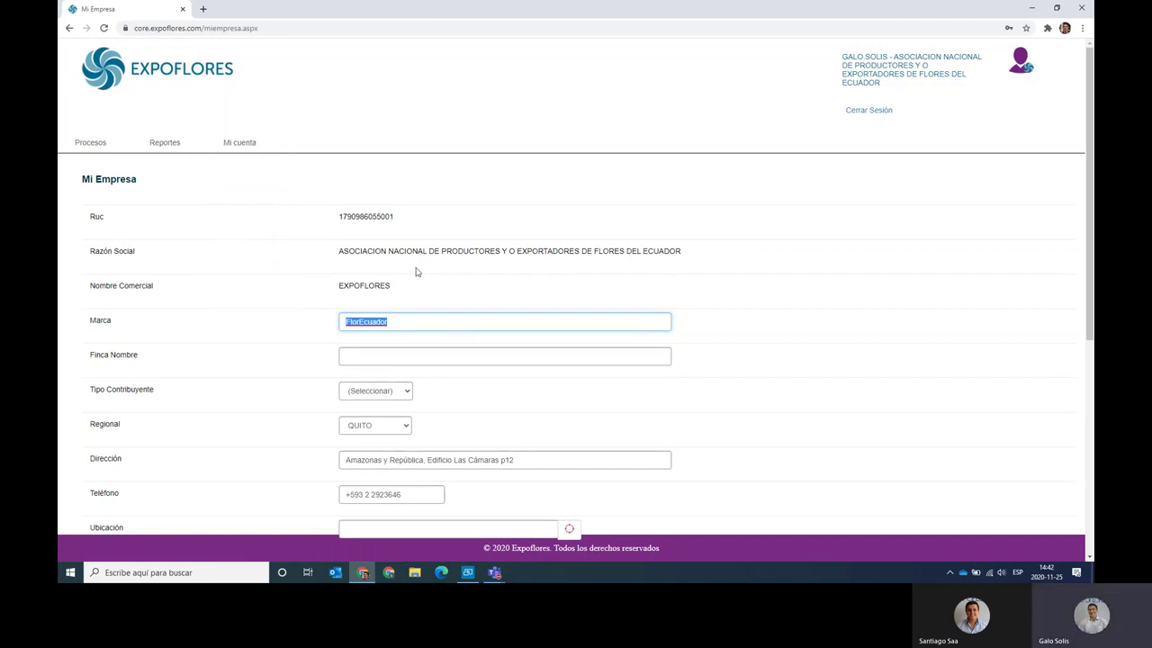
{"action": "scroll", "coordinate": [416, 271], "scroll_direction": "down", "scroll_amount": 3}
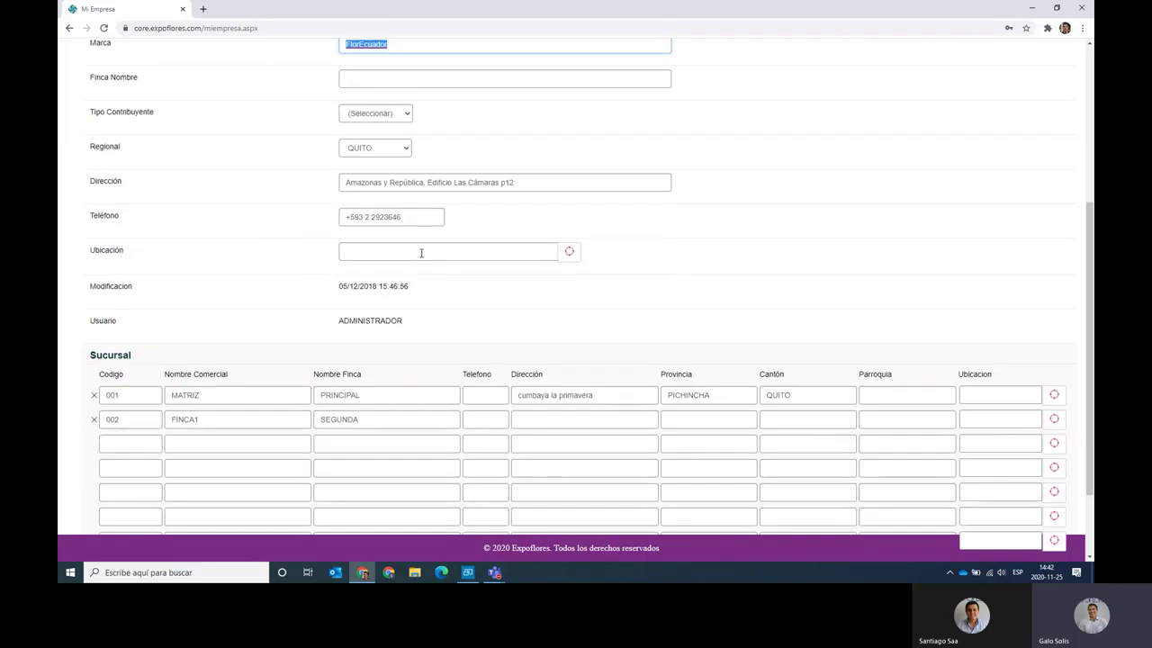
{"action": "scroll", "coordinate": [421, 253], "scroll_direction": "down", "scroll_amount": 1}
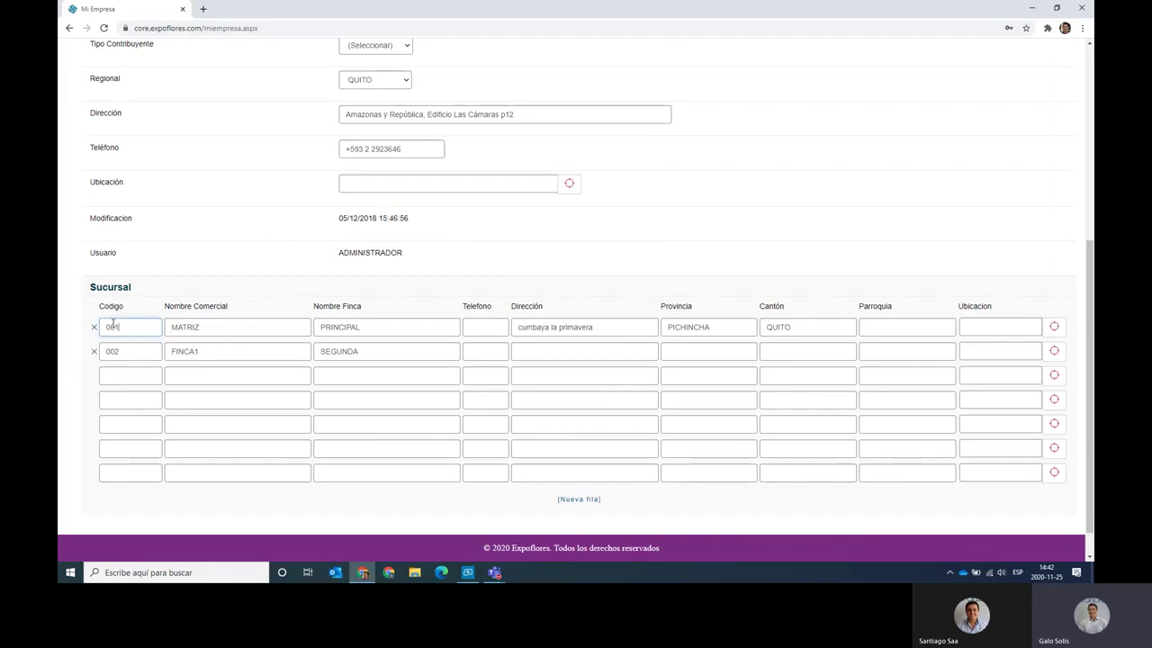
{"action": "left_click", "coordinate": [130, 326]}
{"action": "left_click", "coordinate": [124, 347]}
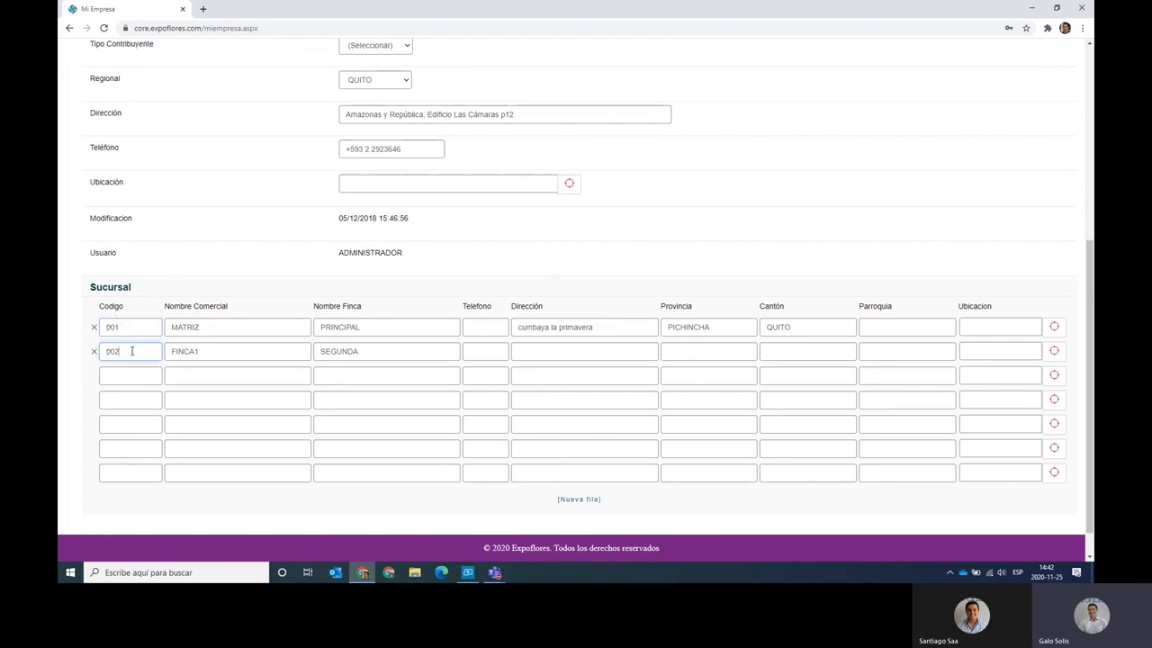
{"action": "left_click", "coordinate": [340, 326]}
{"action": "scroll", "coordinate": [404, 325], "scroll_direction": "up", "scroll_amount": 4}
{"action": "mouse_move", "coordinate": [267, 142]}
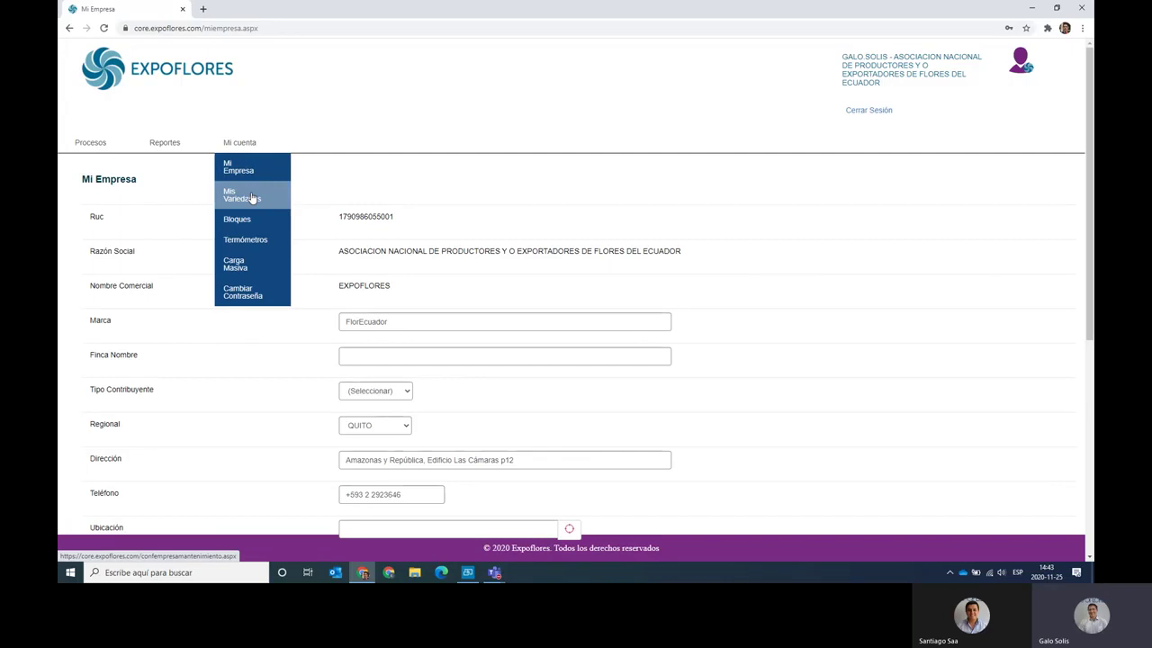
In Mis Variedades, add a new variety entry with AMARETTO selected as the variety.
{"action": "left_click", "coordinate": [252, 198]}
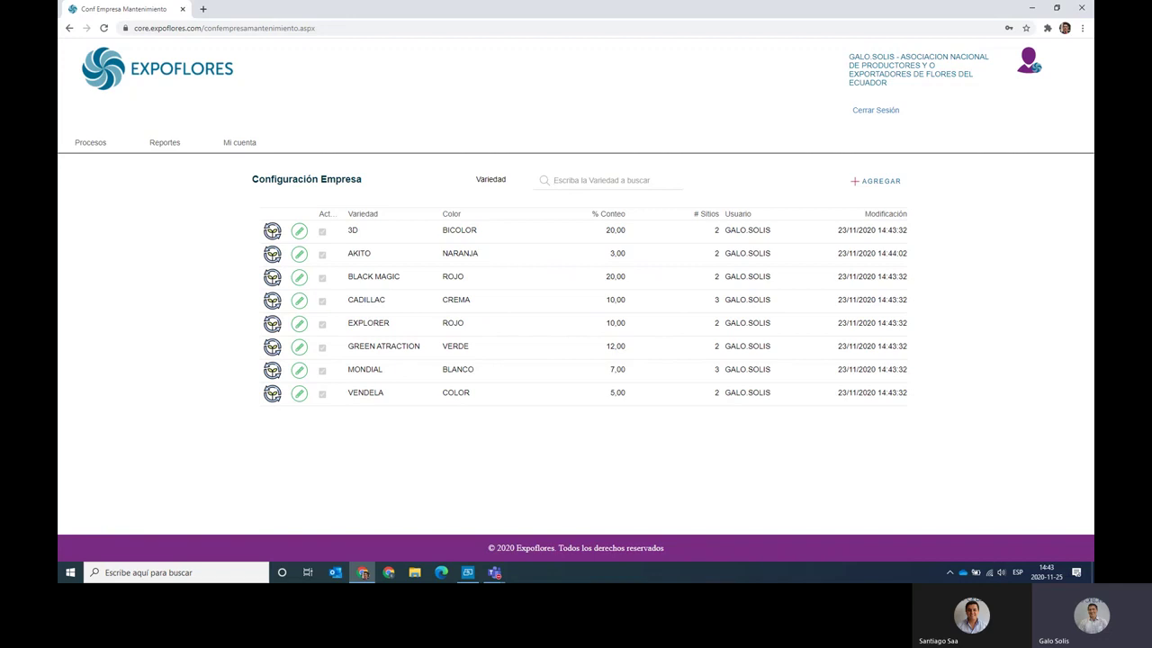
{"action": "left_click", "coordinate": [897, 180]}
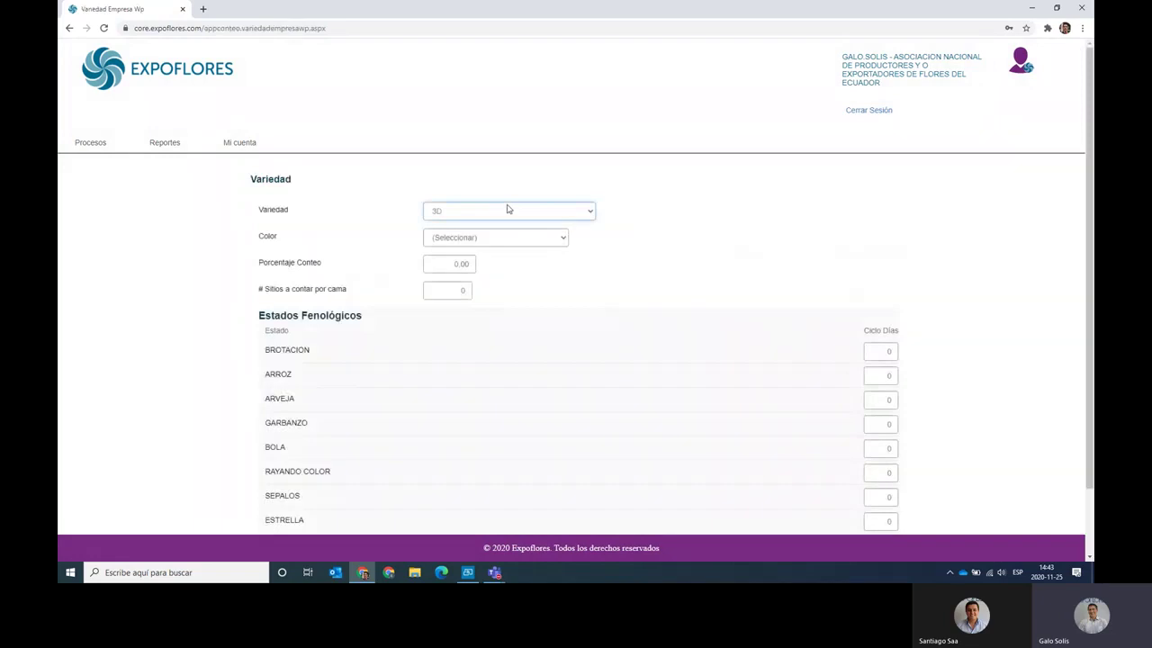
{"action": "left_click", "coordinate": [504, 211]}
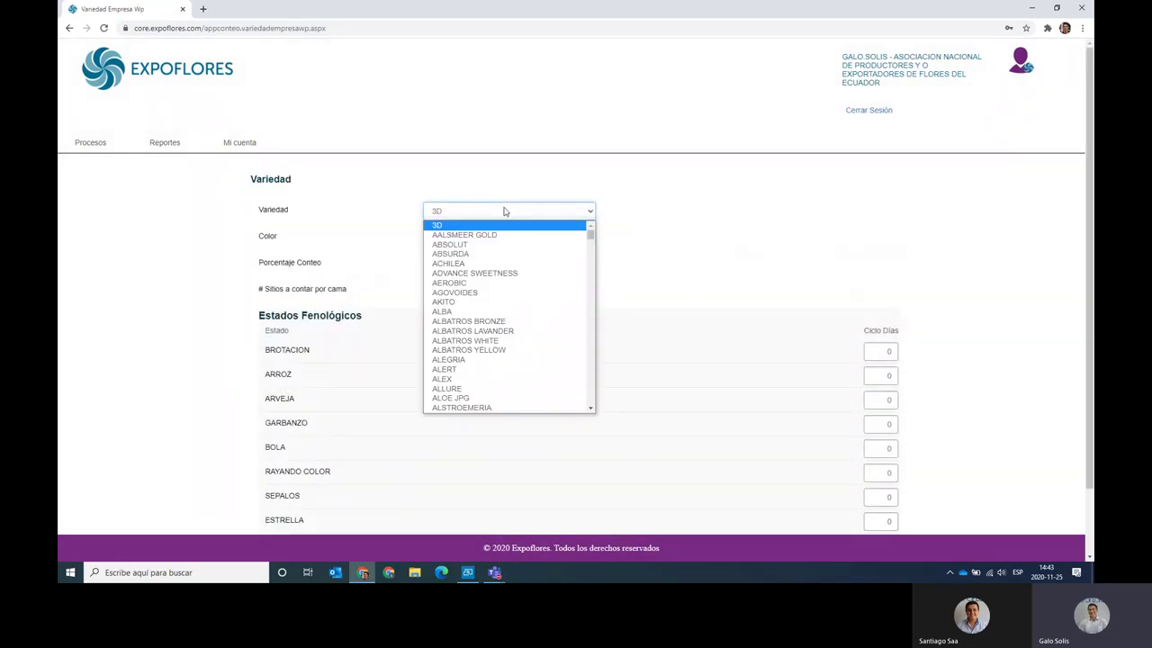
{"action": "scroll", "coordinate": [506, 297], "scroll_direction": "down", "scroll_amount": 4}
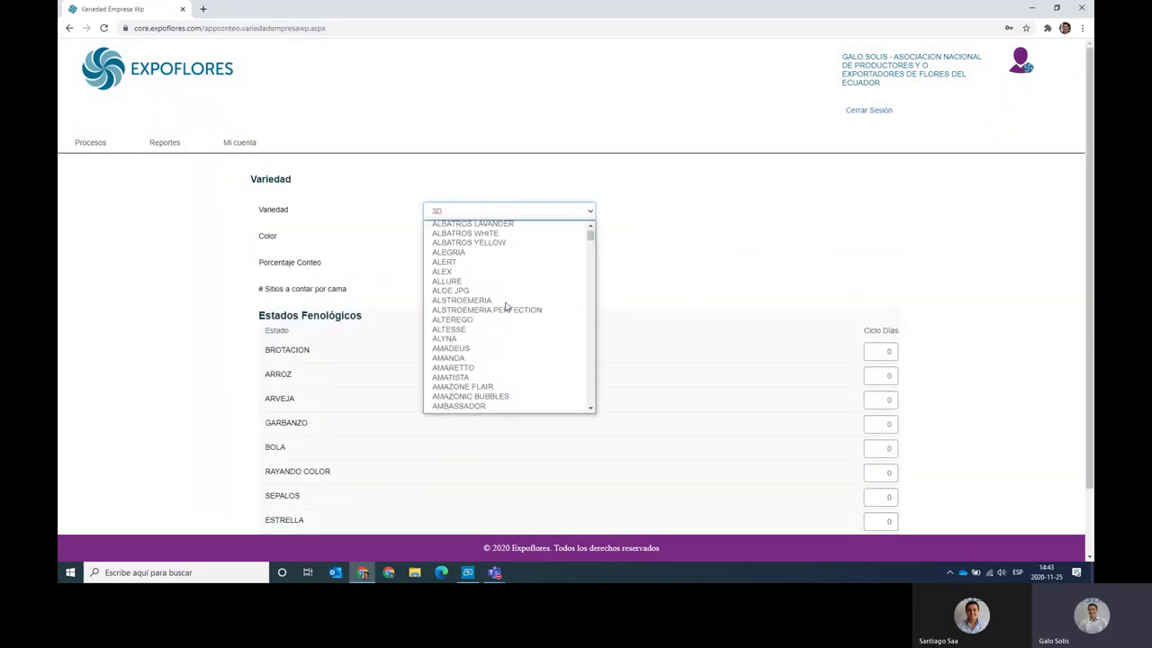
{"action": "scroll", "coordinate": [506, 306], "scroll_direction": "down", "scroll_amount": 5}
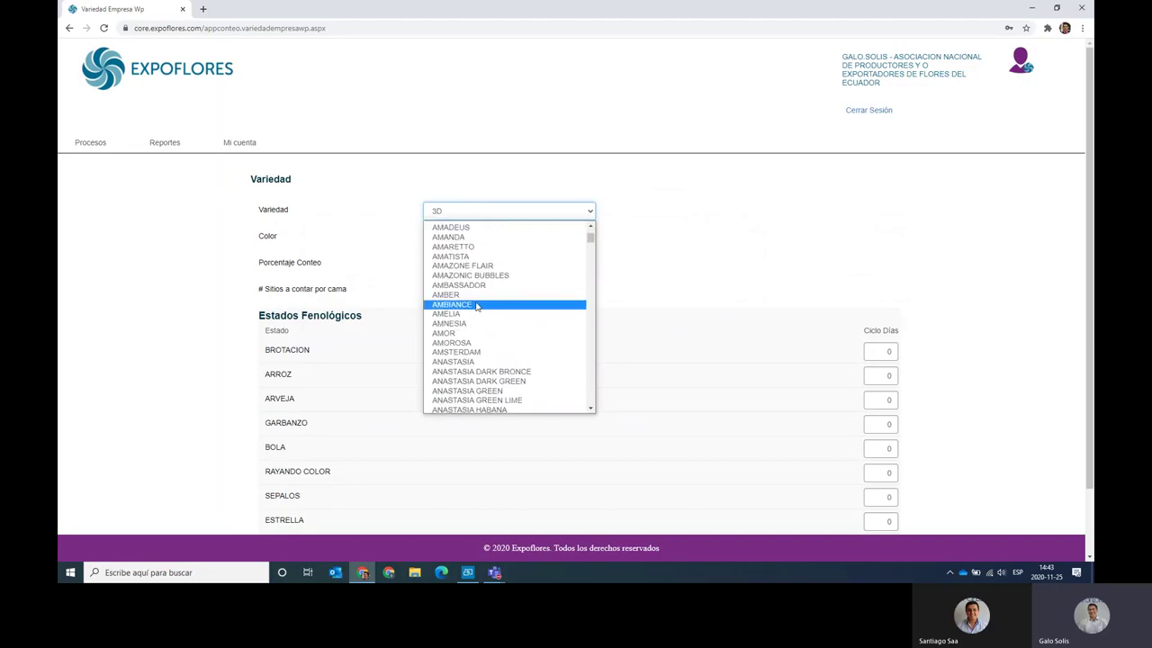
{"action": "left_click", "coordinate": [466, 246]}
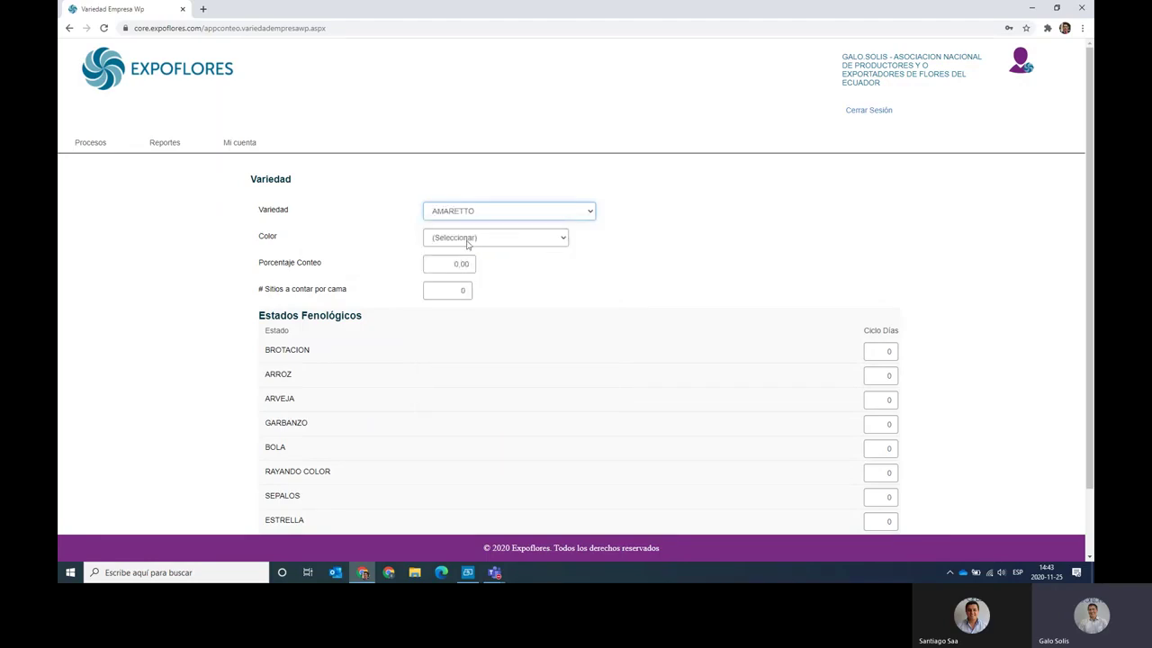
{"action": "left_click", "coordinate": [467, 238]}
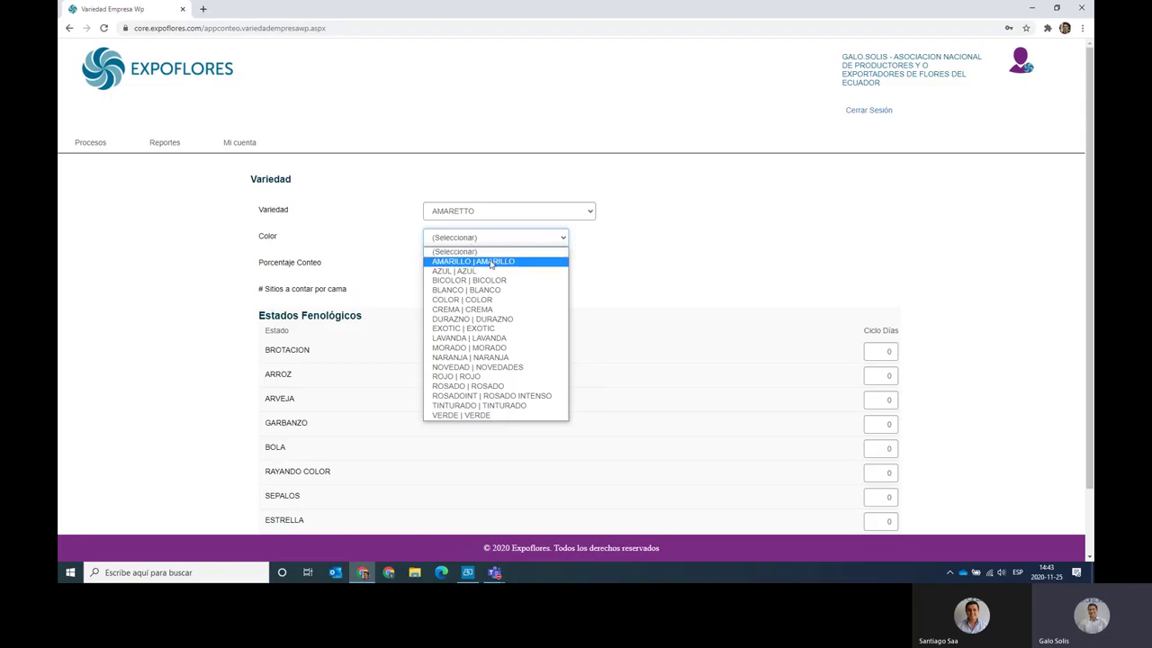
Set colour AMARILLO | AMARILLO and replace the 0.00 count percentage with 5.
{"action": "left_click", "coordinate": [490, 262]}
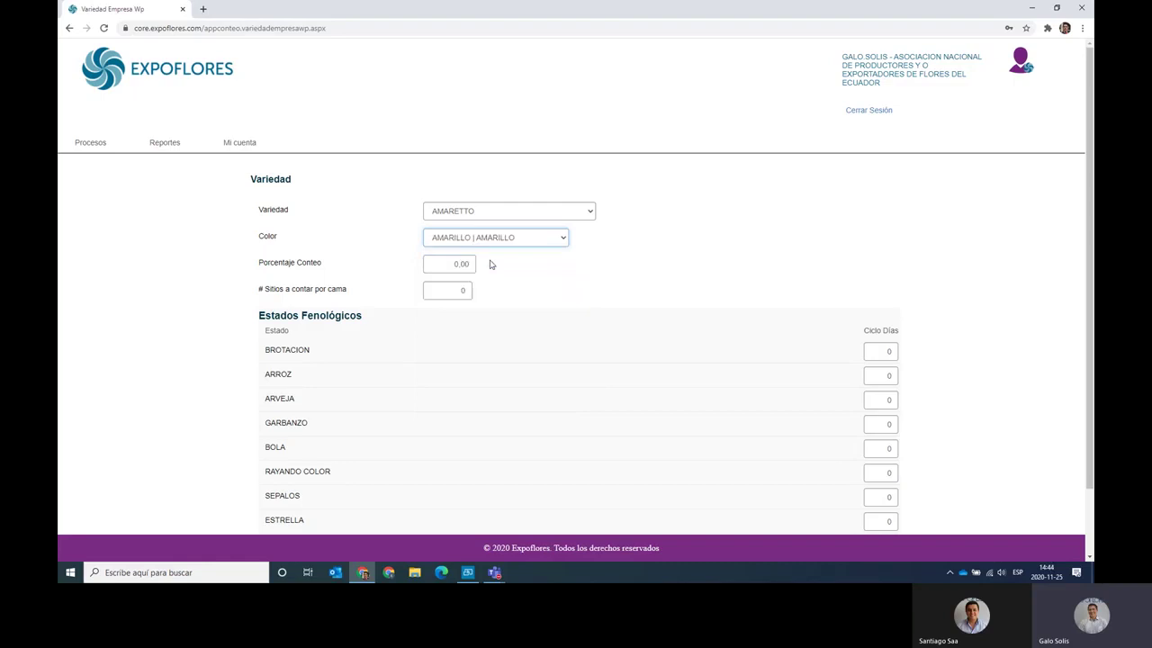
{"action": "left_click", "coordinate": [428, 265]}
{"action": "left_click_drag", "start_coordinate": [428, 265], "coordinate": [549, 268]}
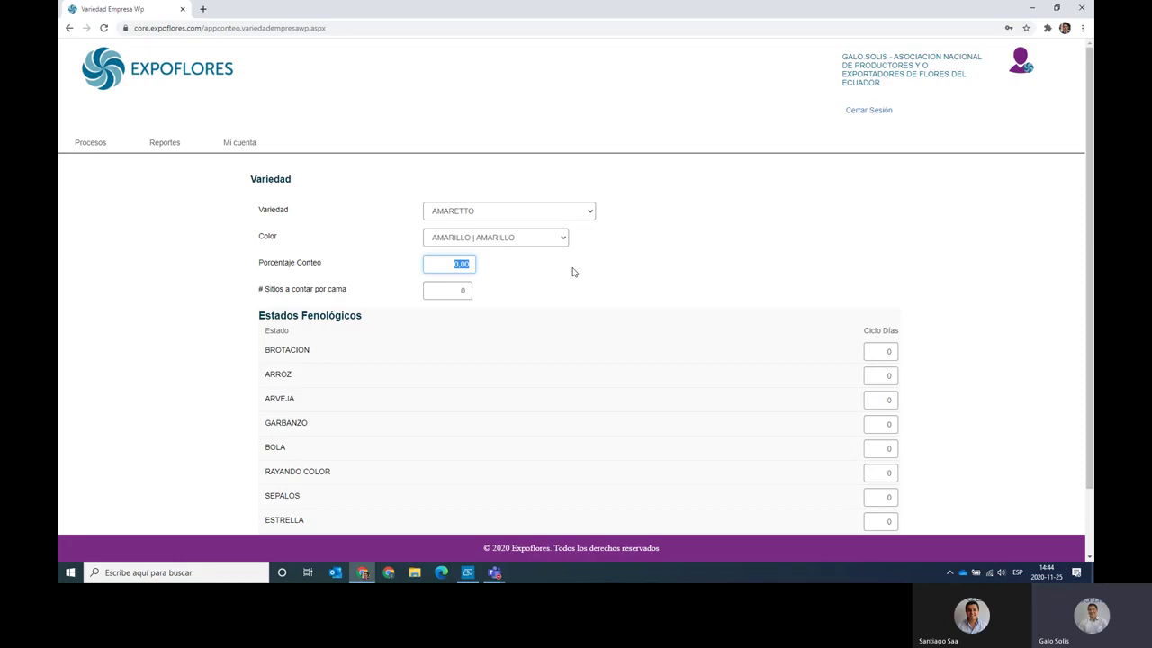
{"action": "type", "text": "5"}
{"action": "key", "text": "Tab"}
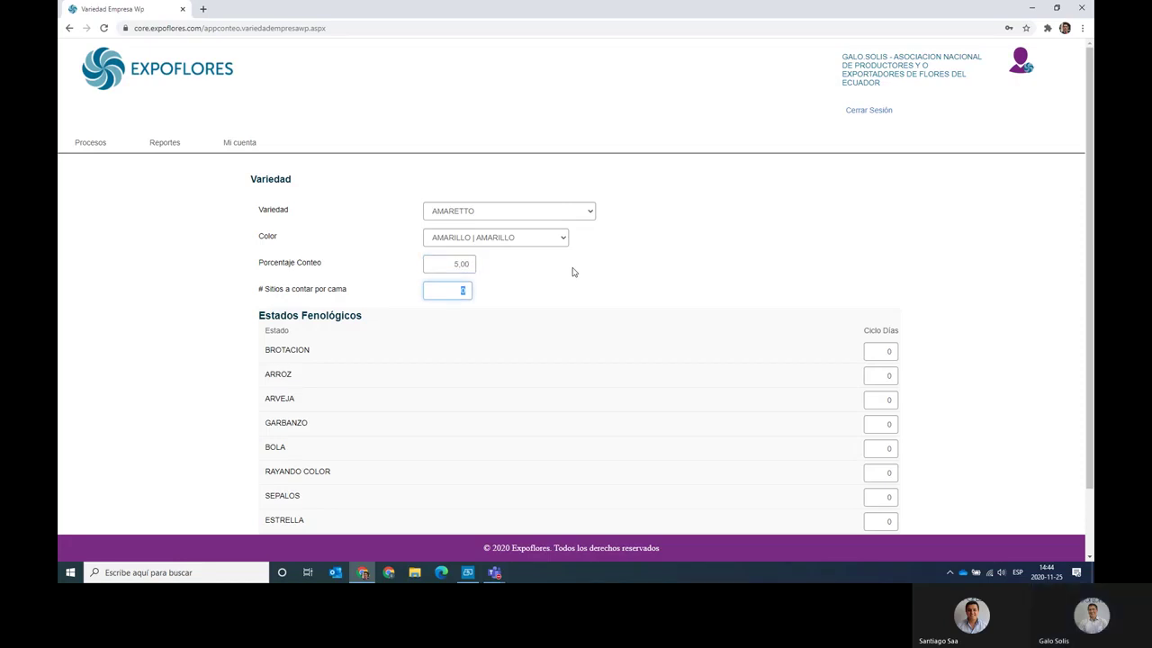
{"action": "scroll", "coordinate": [572, 272], "scroll_direction": "down", "scroll_amount": 2}
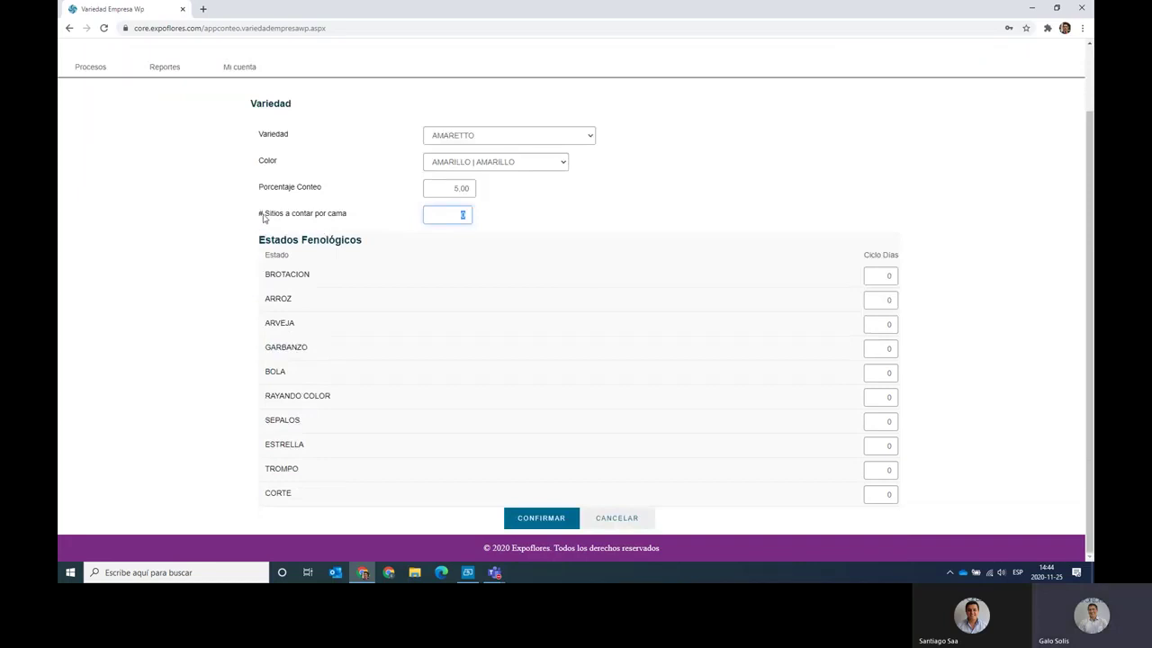
{"action": "left_click_drag", "start_coordinate": [263, 218], "coordinate": [355, 219]}
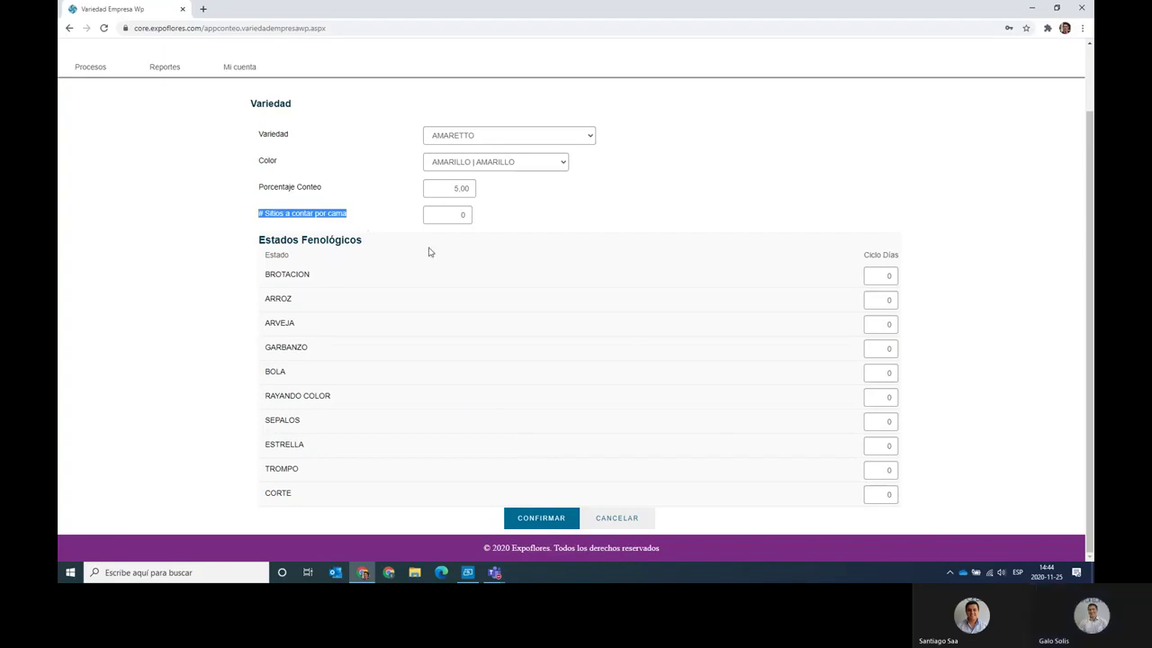
Enter 2 as the number of sites to count per bed.
{"action": "left_click", "coordinate": [452, 216]}
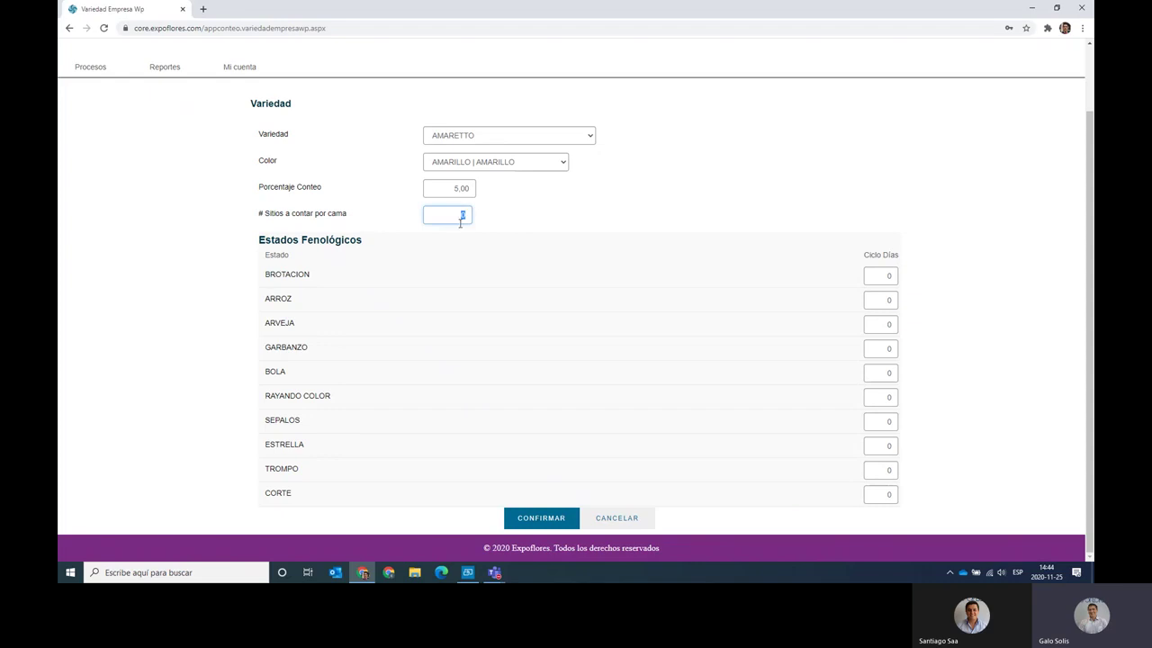
{"action": "type", "text": "2"}
{"action": "left_click", "coordinate": [506, 223]}
Set the cycle days to 25 for BOLA and 10 for SEPALOS.
{"action": "double_click", "coordinate": [888, 372]}
{"action": "type", "text": "25"}
{"action": "double_click", "coordinate": [880, 420]}
{"action": "type", "text": "10"}
{"action": "key", "text": "Tab"}
{"action": "left_click", "coordinate": [878, 379]}
{"action": "left_click", "coordinate": [879, 420]}
Confirm the AMARETTO variety and check its list row: AMARILLO, 5,00, 2 sites, user and date.
{"action": "left_click", "coordinate": [544, 522]}
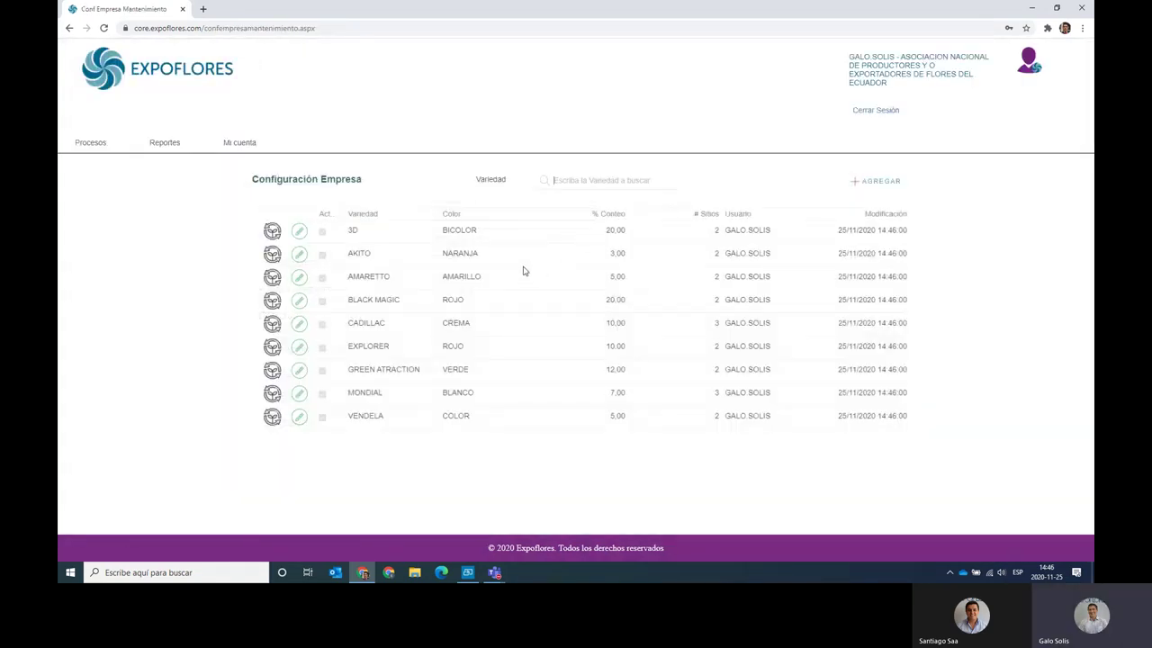
{"action": "left_click_drag", "start_coordinate": [350, 274], "coordinate": [484, 280]}
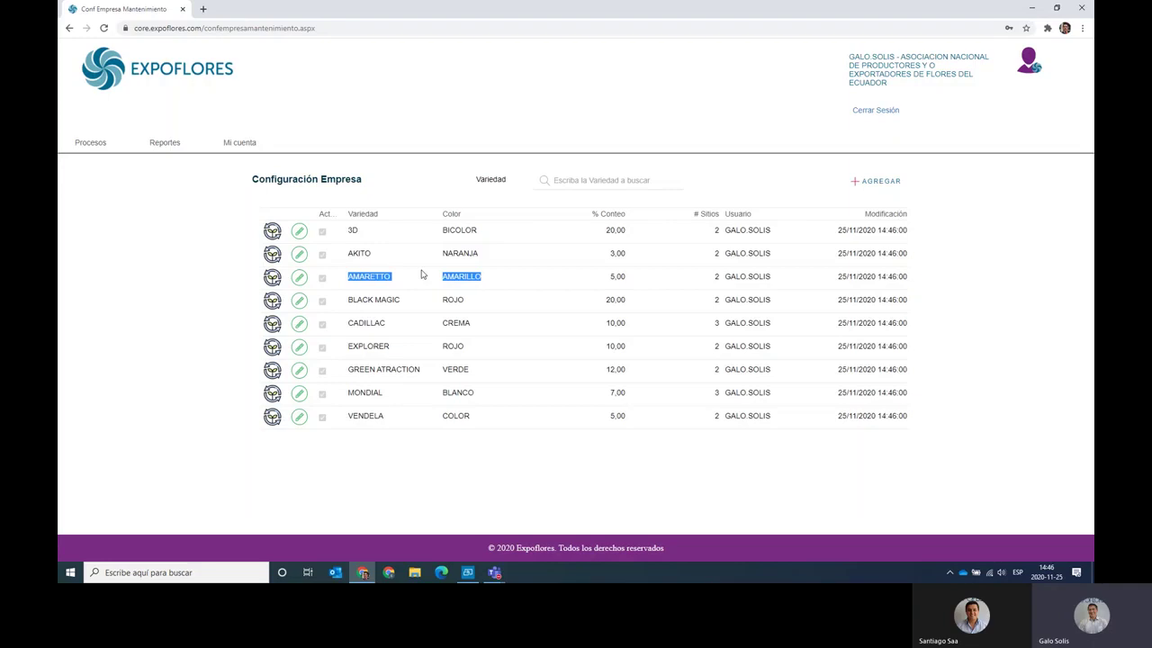
{"action": "double_click", "coordinate": [610, 281]}
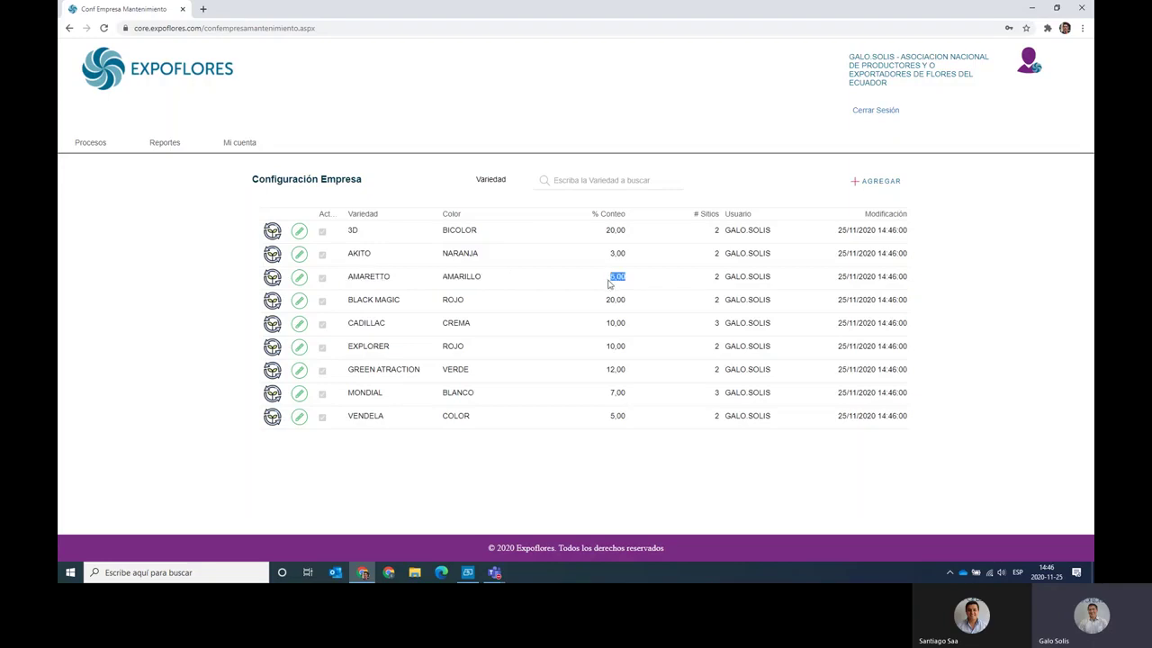
{"action": "double_click", "coordinate": [716, 279]}
{"action": "left_click_drag", "start_coordinate": [725, 279], "coordinate": [909, 285]}
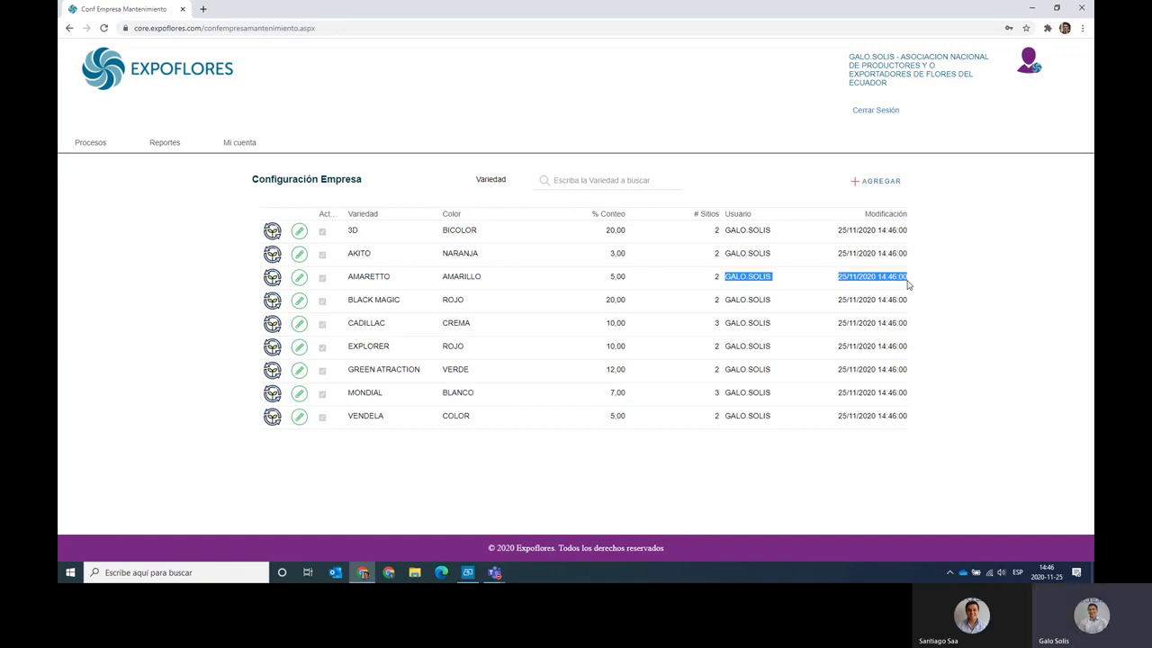
{"action": "mouse_move", "coordinate": [264, 149]}
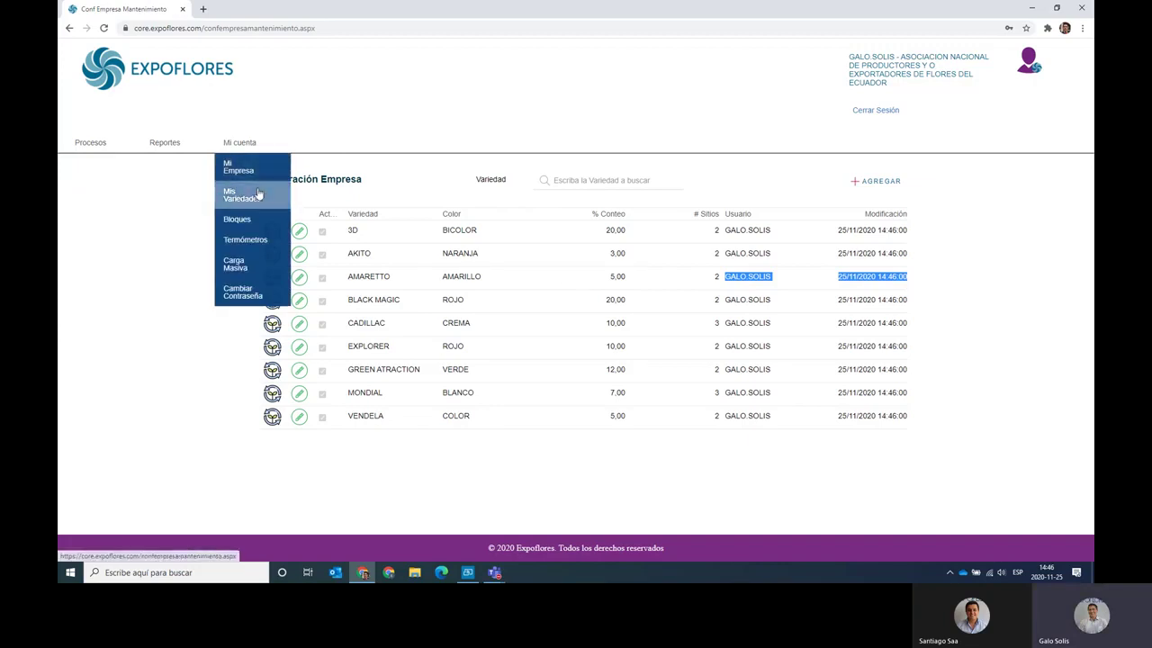
Open the Bloques page from the Mi cuenta menu.
{"action": "left_click", "coordinate": [262, 223]}
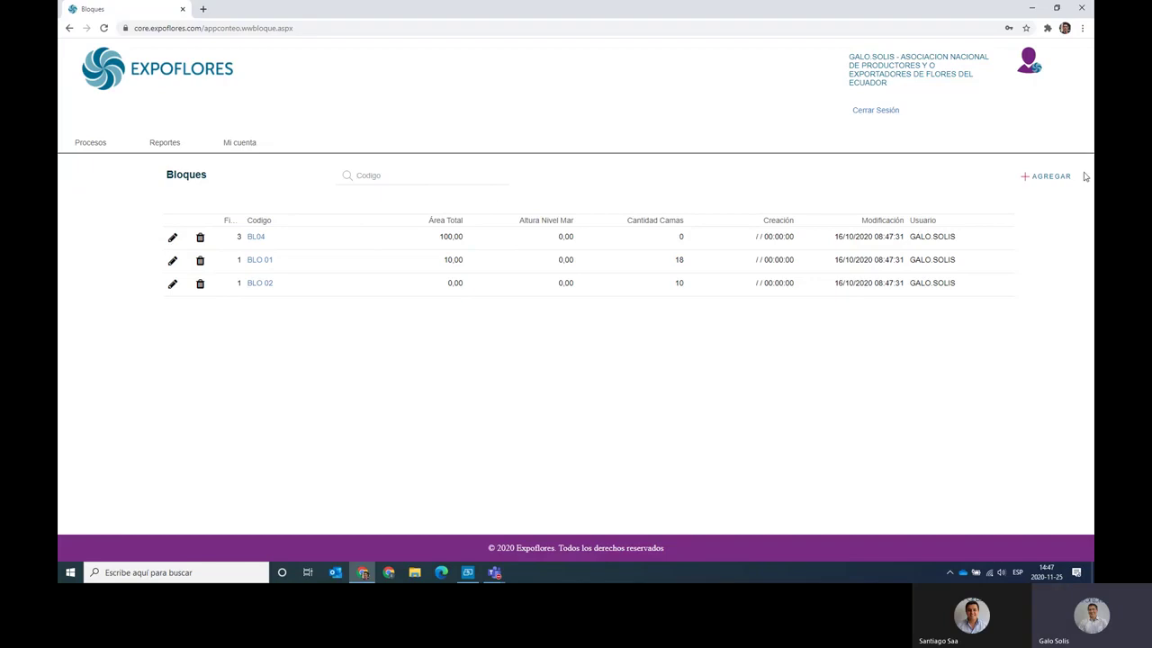
Add block BLTEST on farm PRINCIPAL with total area 4000 and confirm it.
{"action": "left_click", "coordinate": [1056, 177]}
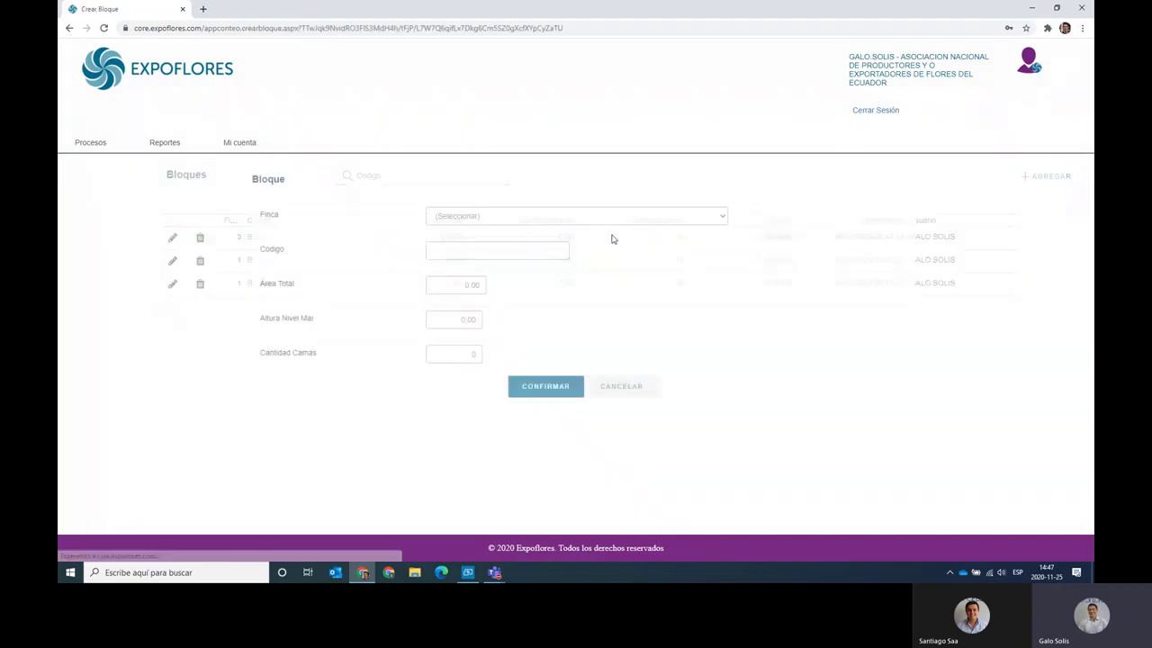
{"action": "left_click", "coordinate": [510, 217]}
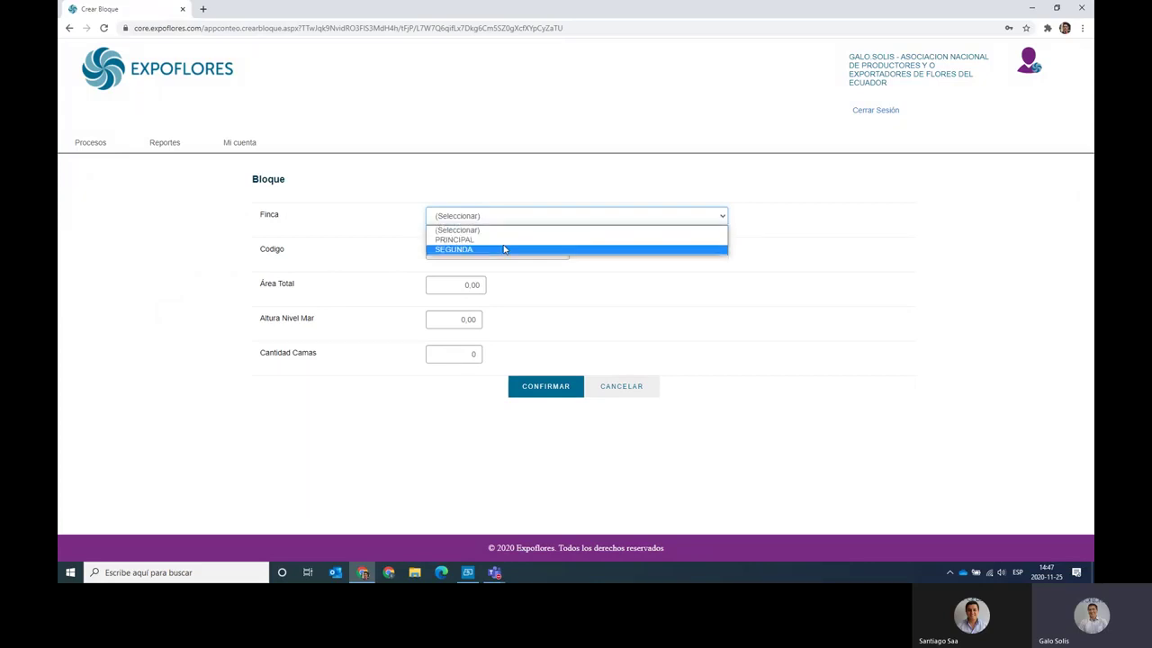
{"action": "left_click", "coordinate": [509, 240]}
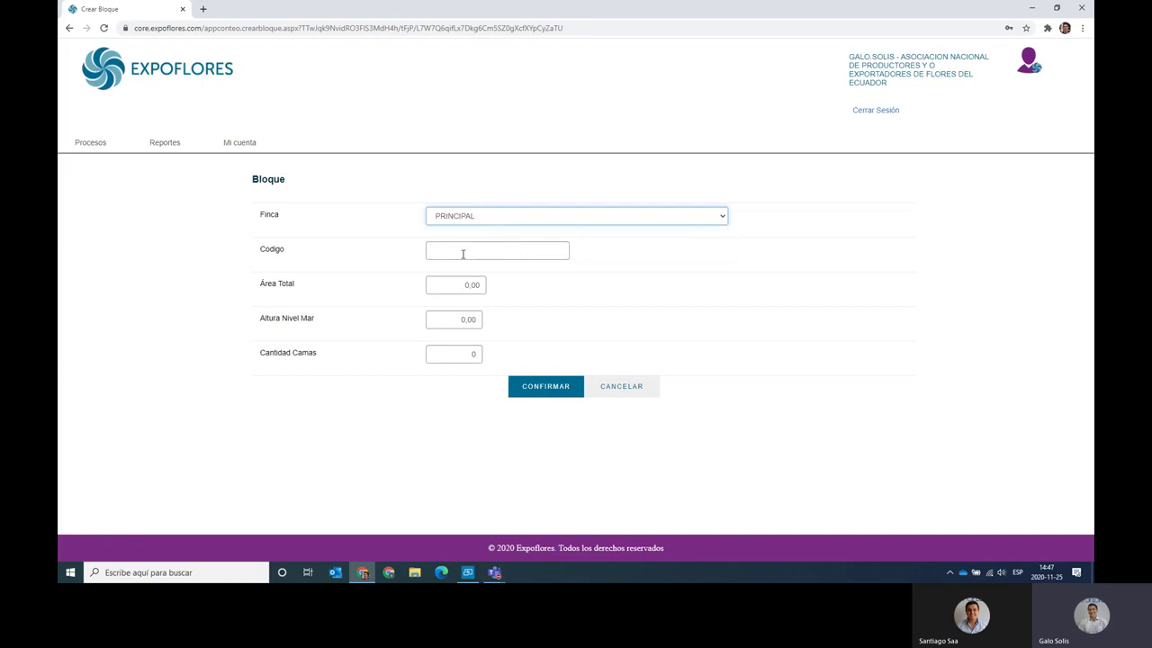
{"action": "left_click", "coordinate": [457, 254]}
{"action": "type", "text": "BL"}
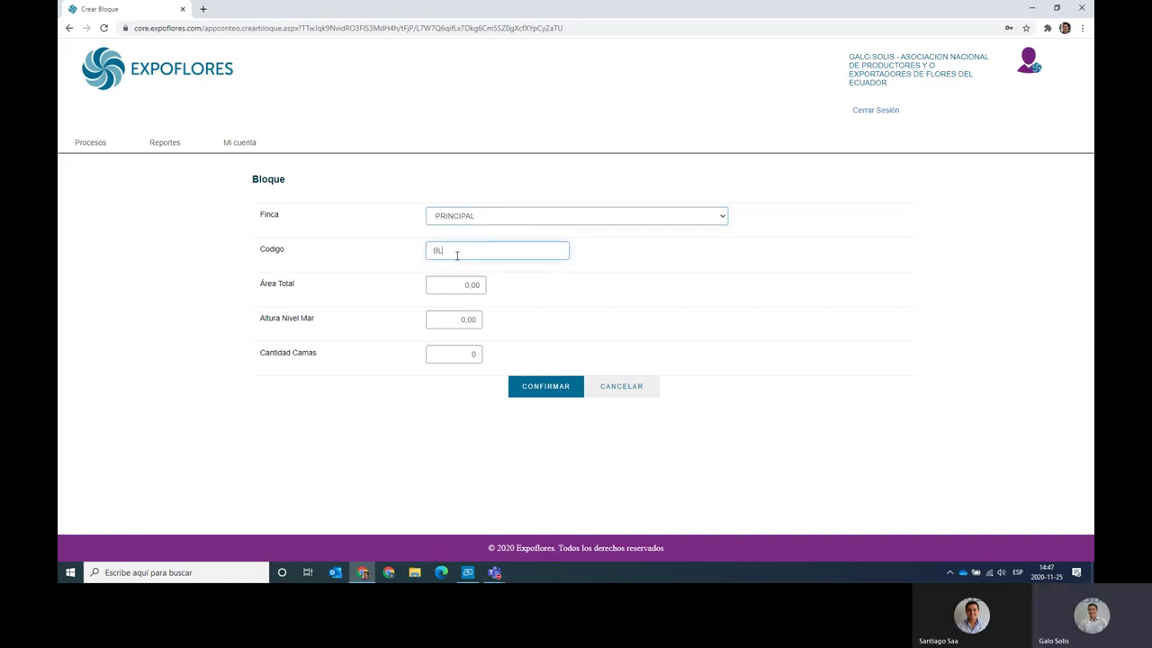
{"action": "type", "text": "T"}
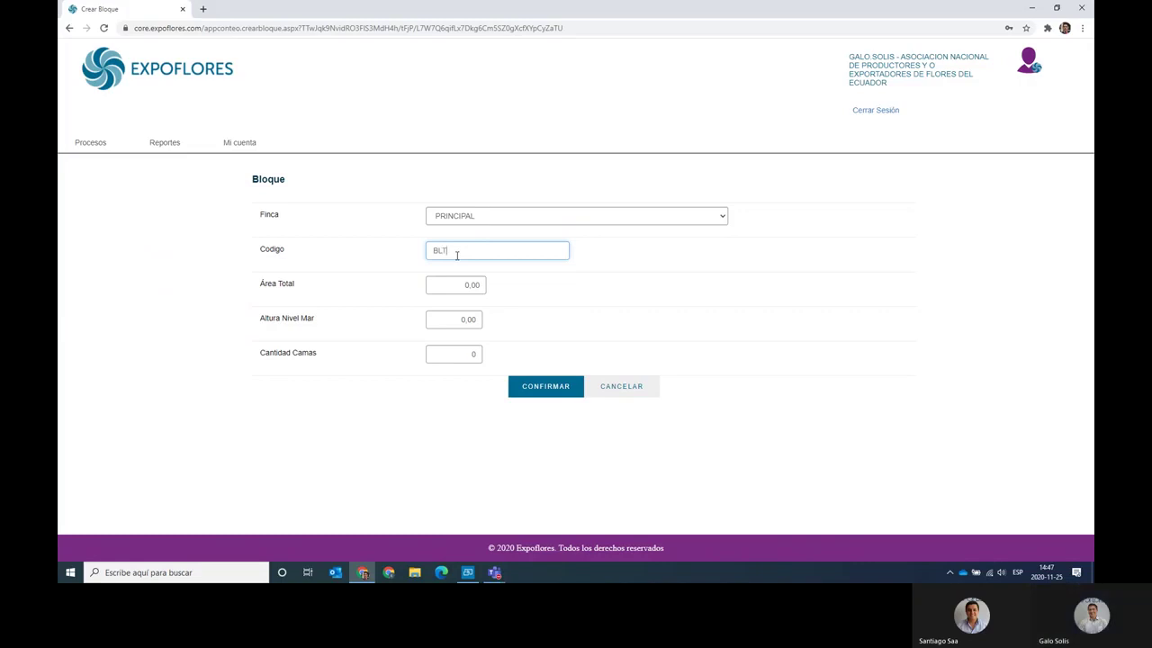
{"action": "type", "text": "EST"}
{"action": "key", "text": "Tab"}
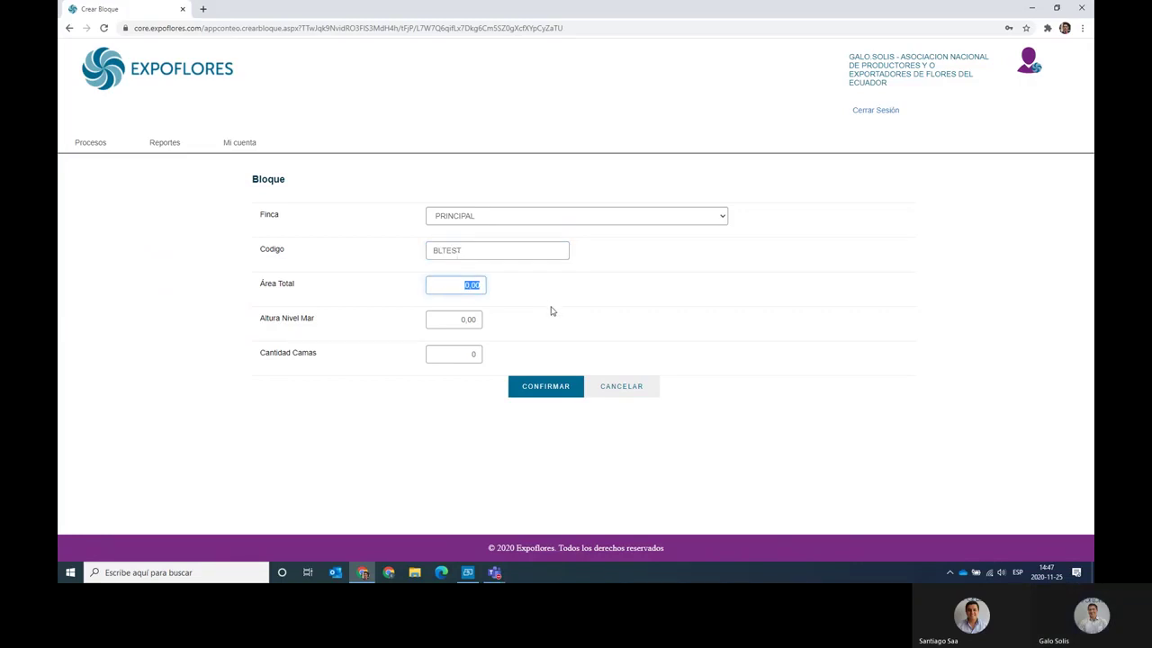
{"action": "type", "text": "4000"}
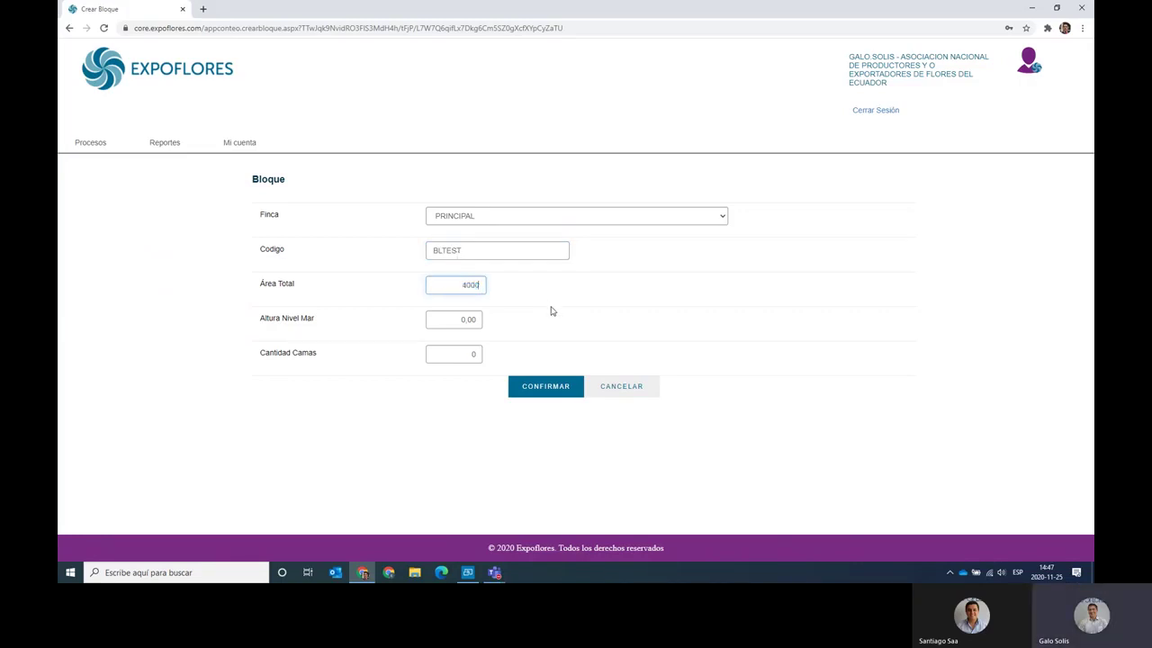
{"action": "key", "text": "Tab"}
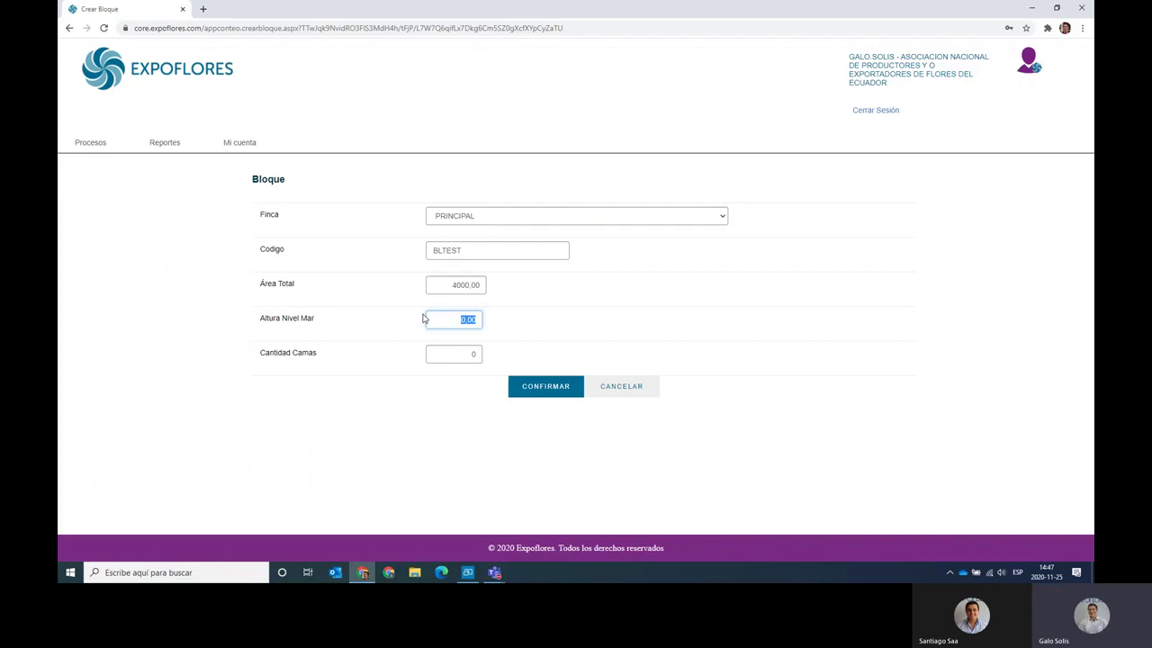
{"action": "left_click", "coordinate": [494, 350]}
{"action": "left_click", "coordinate": [470, 353]}
{"action": "left_click", "coordinate": [527, 388]}
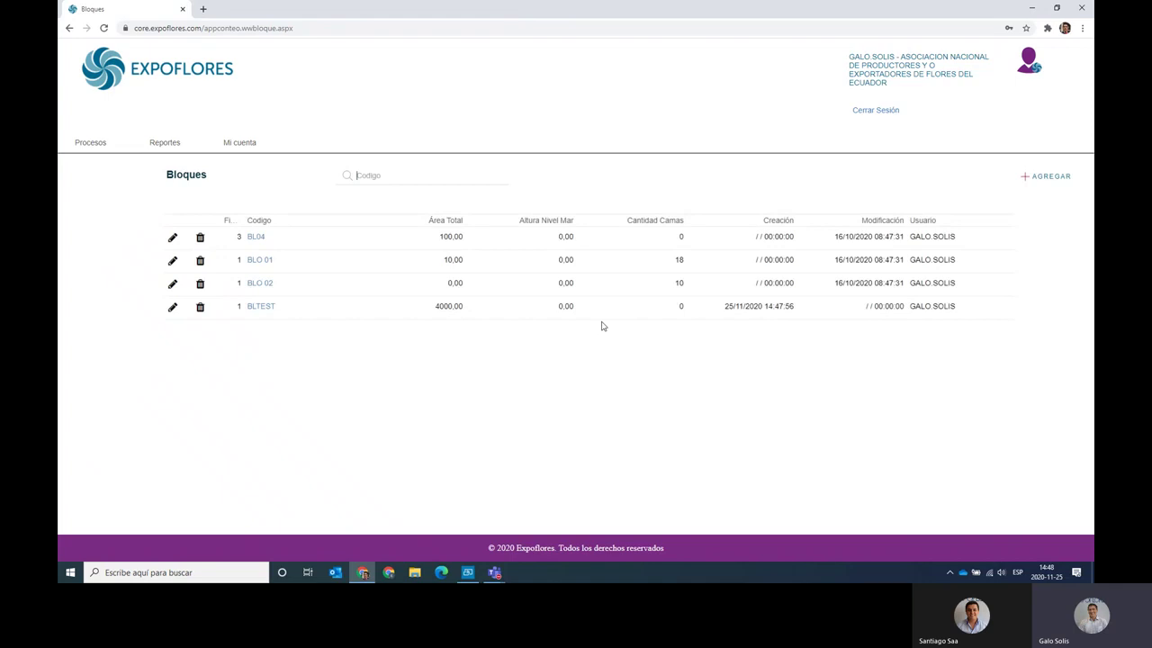
Open block BLTEST for editing and enter bed codes 01 and 02.
{"action": "left_click", "coordinate": [171, 306]}
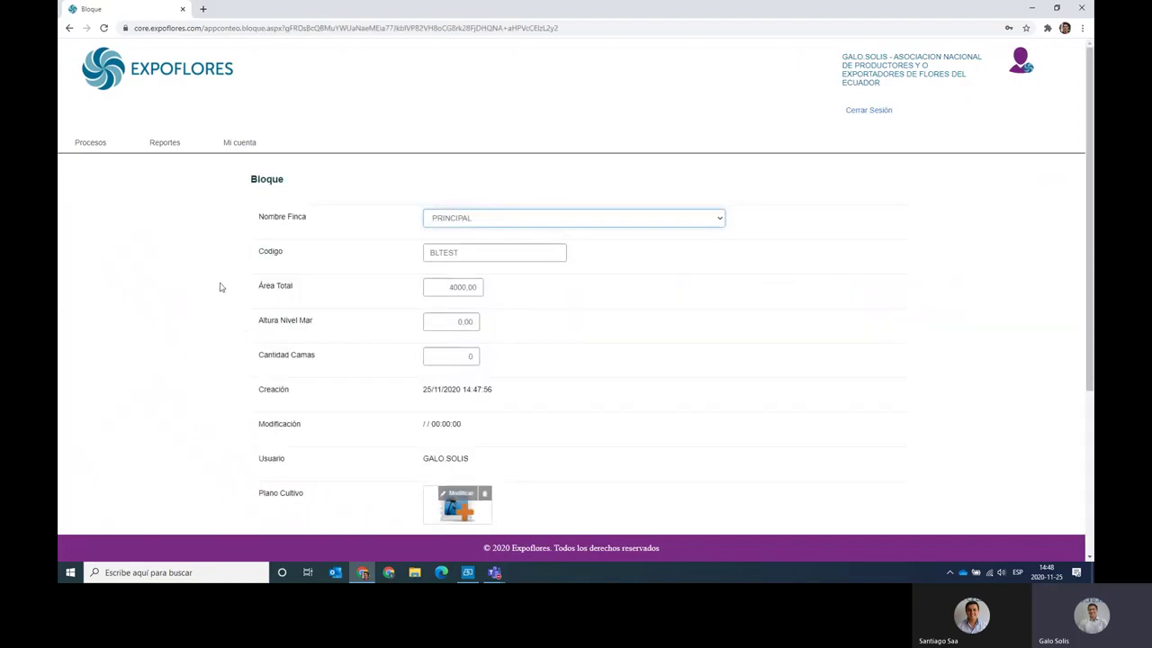
{"action": "scroll", "coordinate": [227, 264], "scroll_direction": "down", "scroll_amount": 3}
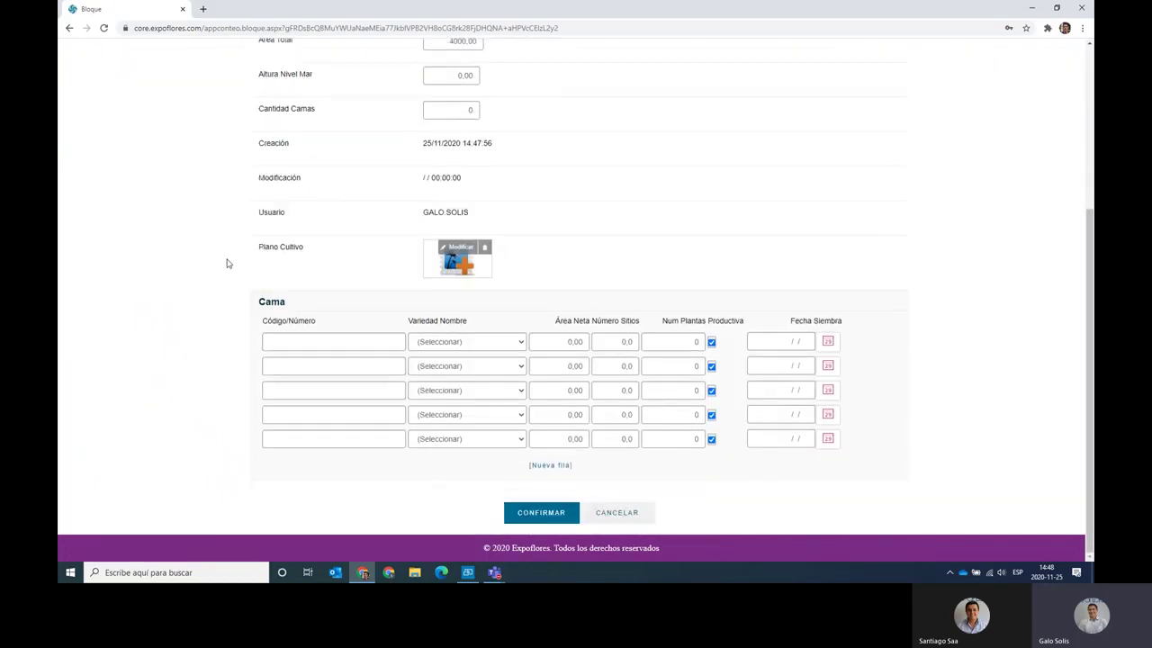
{"action": "left_click", "coordinate": [317, 341]}
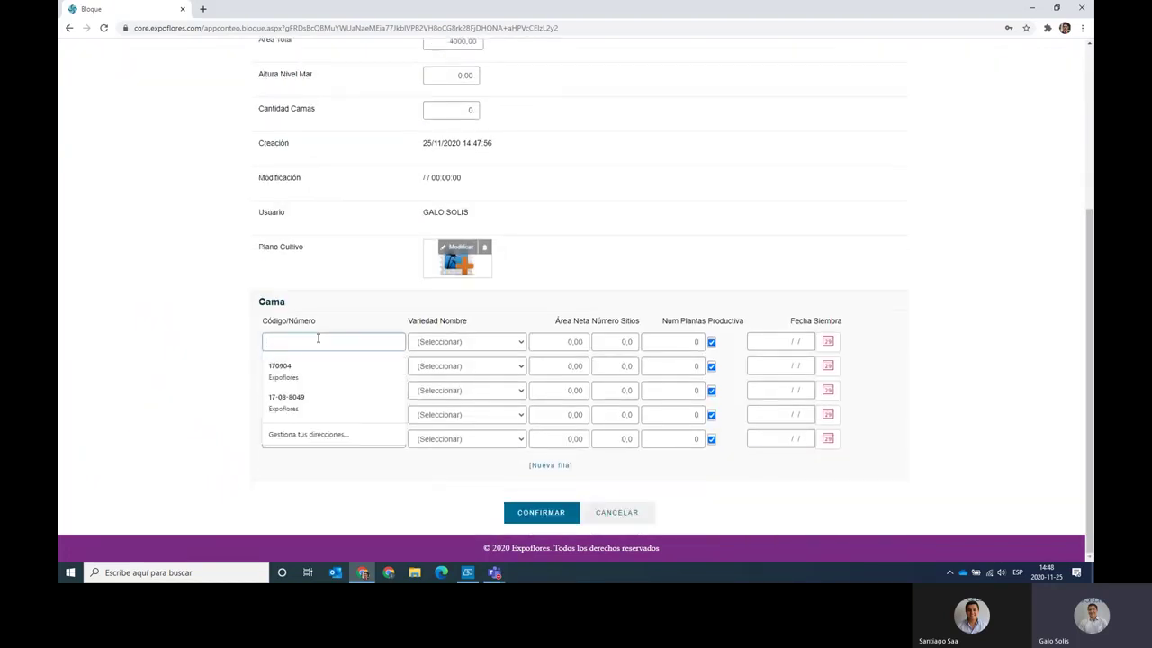
{"action": "type", "text": "0"}
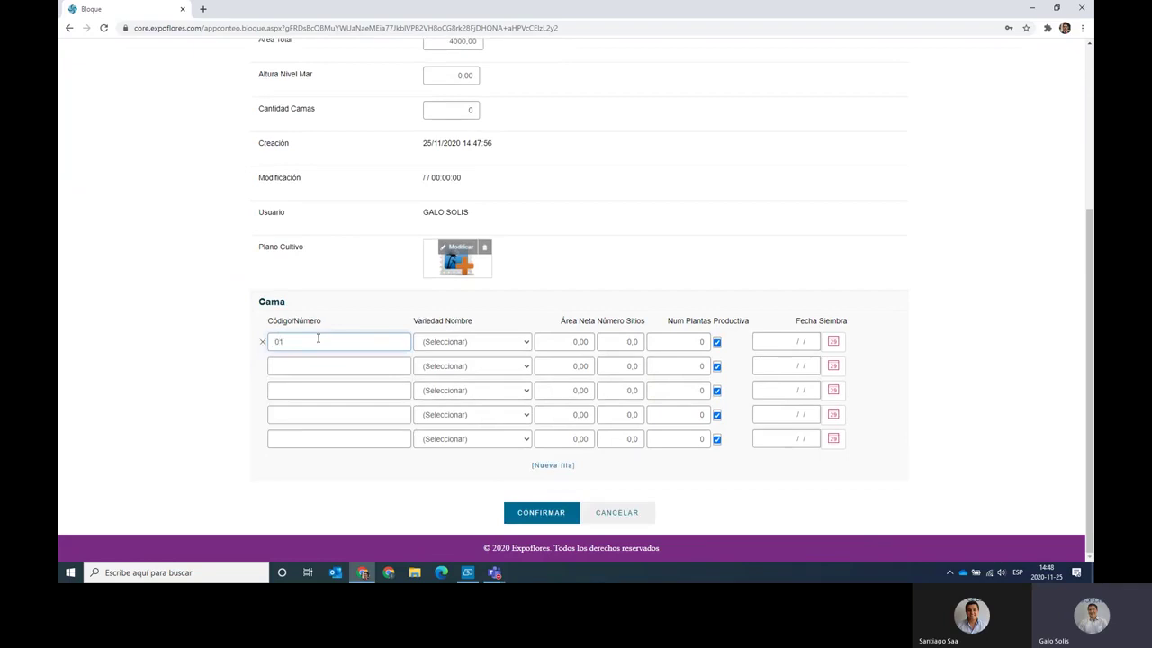
{"action": "type", "text": "1"}
{"action": "left_click", "coordinate": [316, 365]}
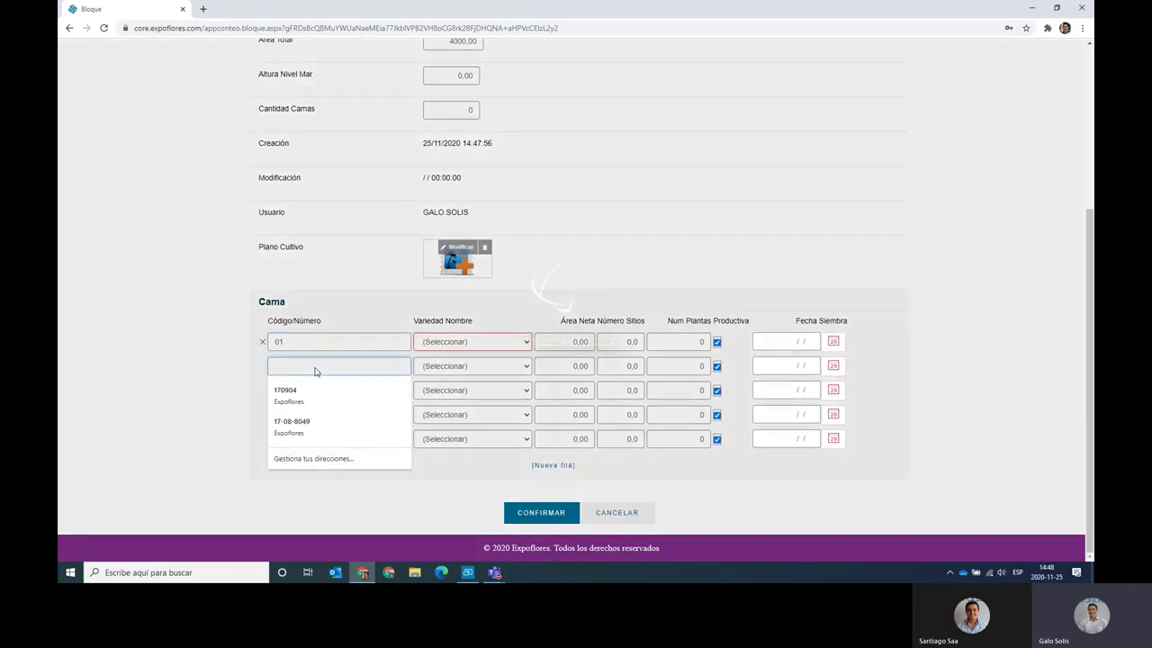
{"action": "type", "text": "02"}
Fill in the codes for the third to fifth beds (typed 05, 04, 05).
{"action": "left_click", "coordinate": [306, 394]}
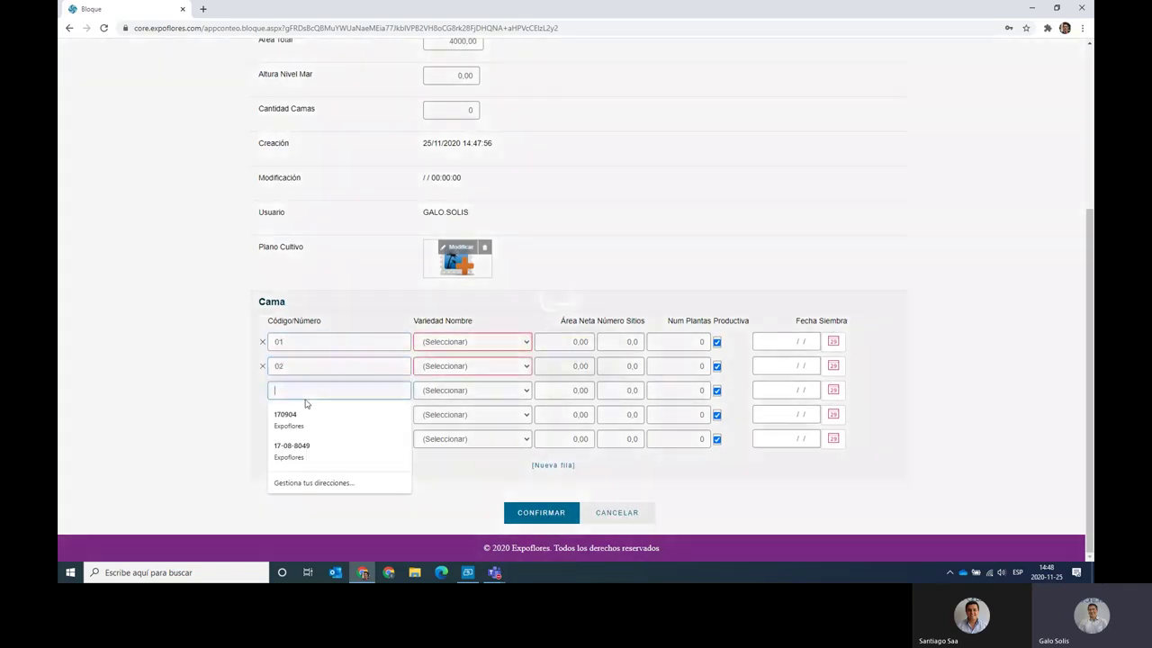
{"action": "type", "text": "05"}
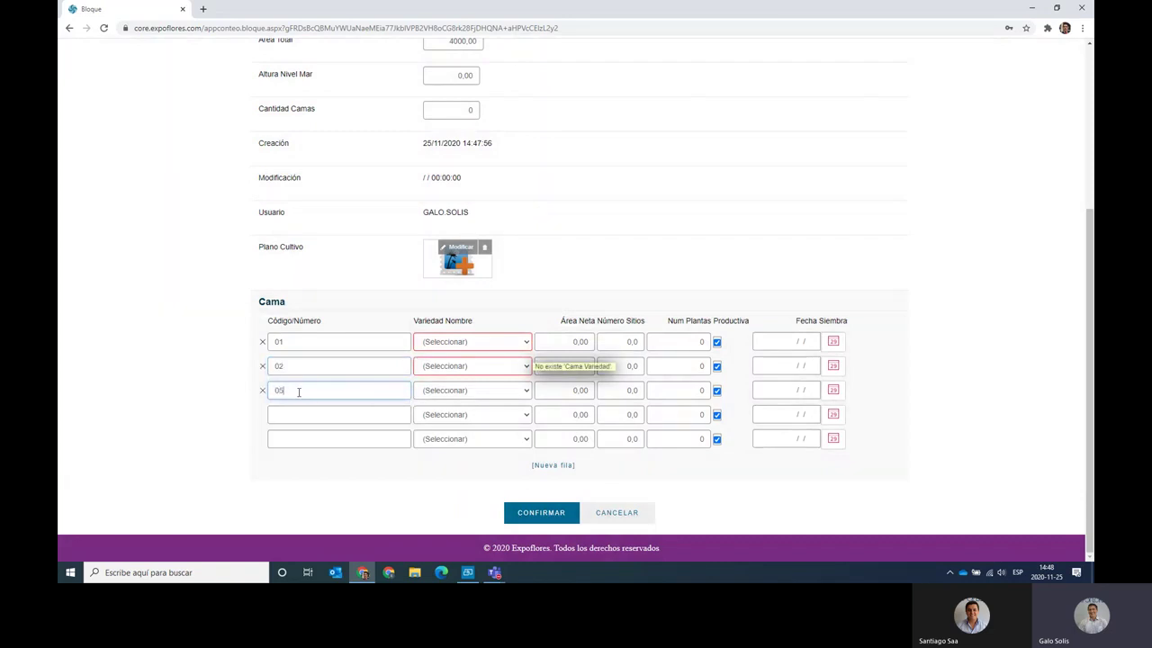
{"action": "left_click", "coordinate": [297, 414]}
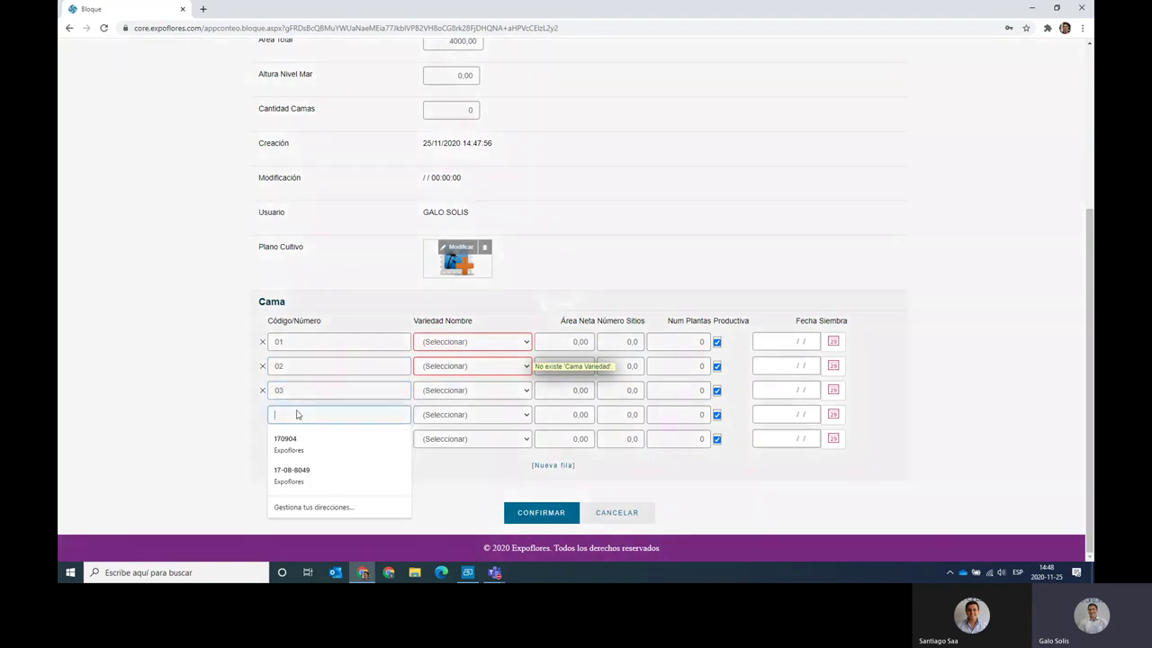
{"action": "type", "text": "04"}
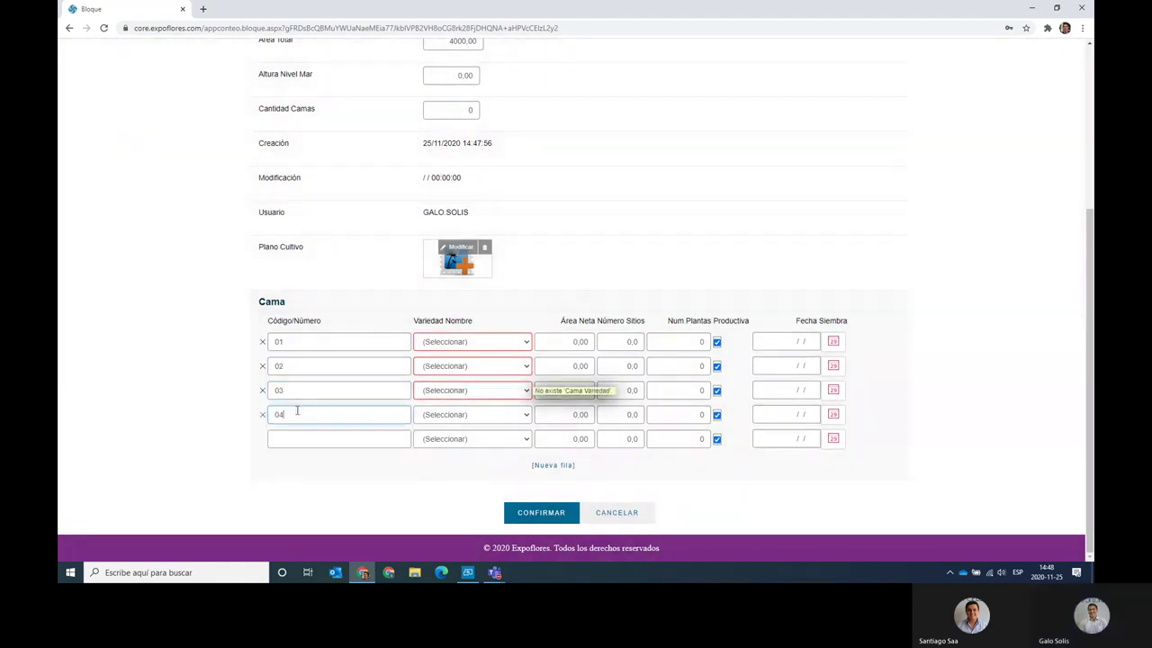
{"action": "left_click", "coordinate": [299, 438]}
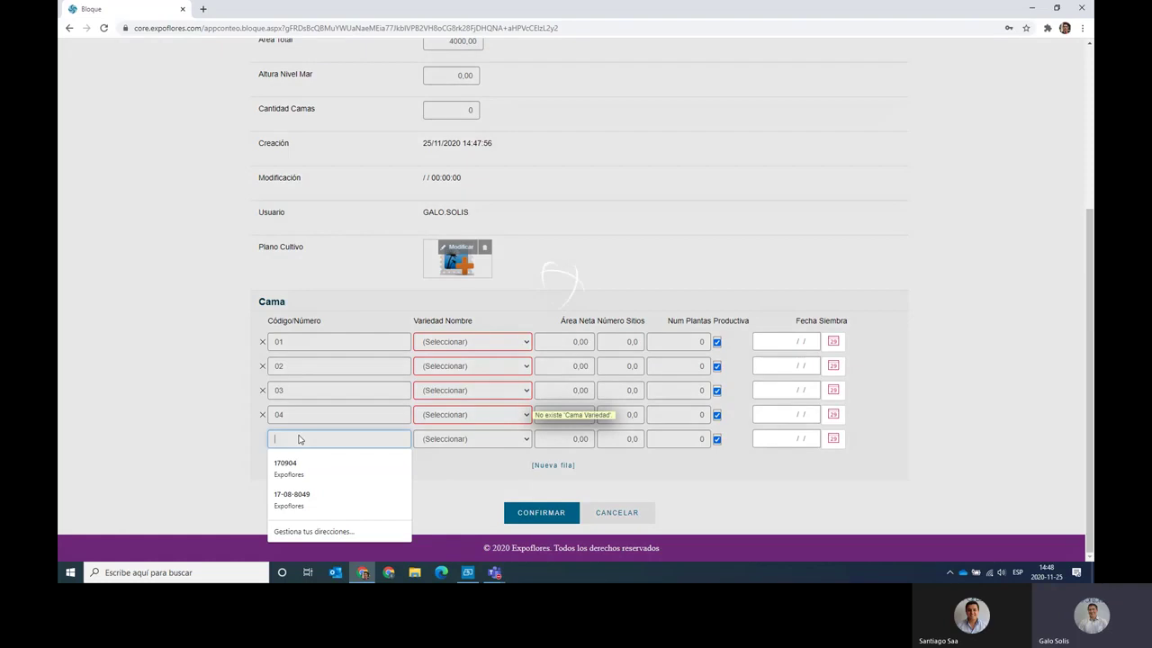
{"action": "type", "text": "05"}
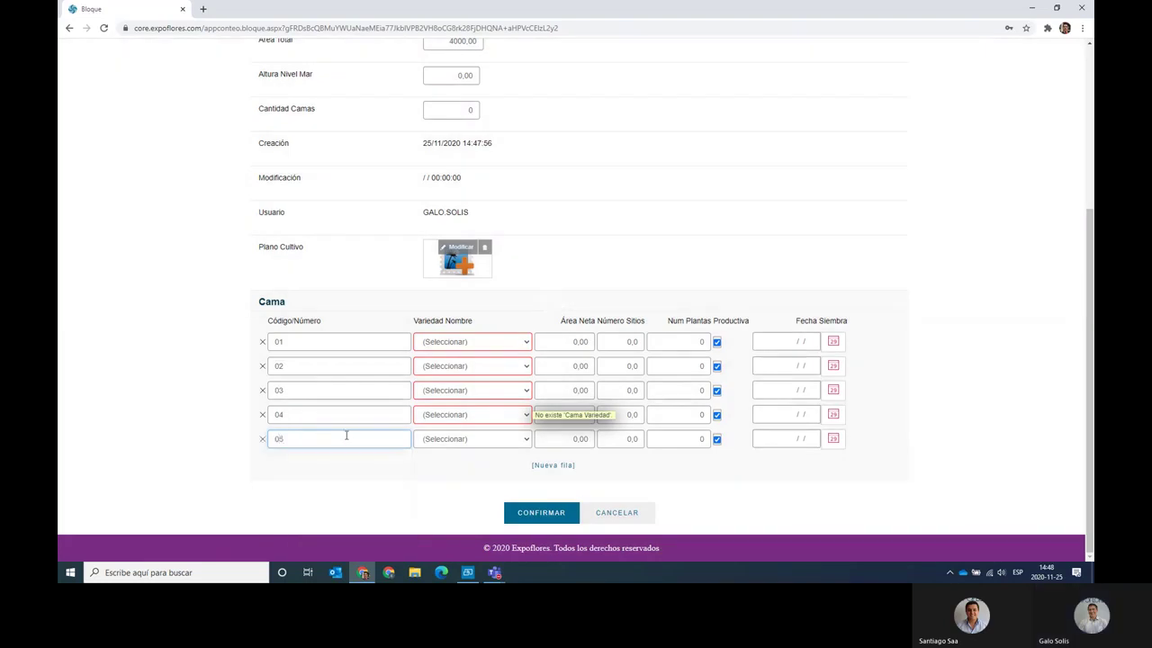
{"action": "left_click", "coordinate": [476, 340]}
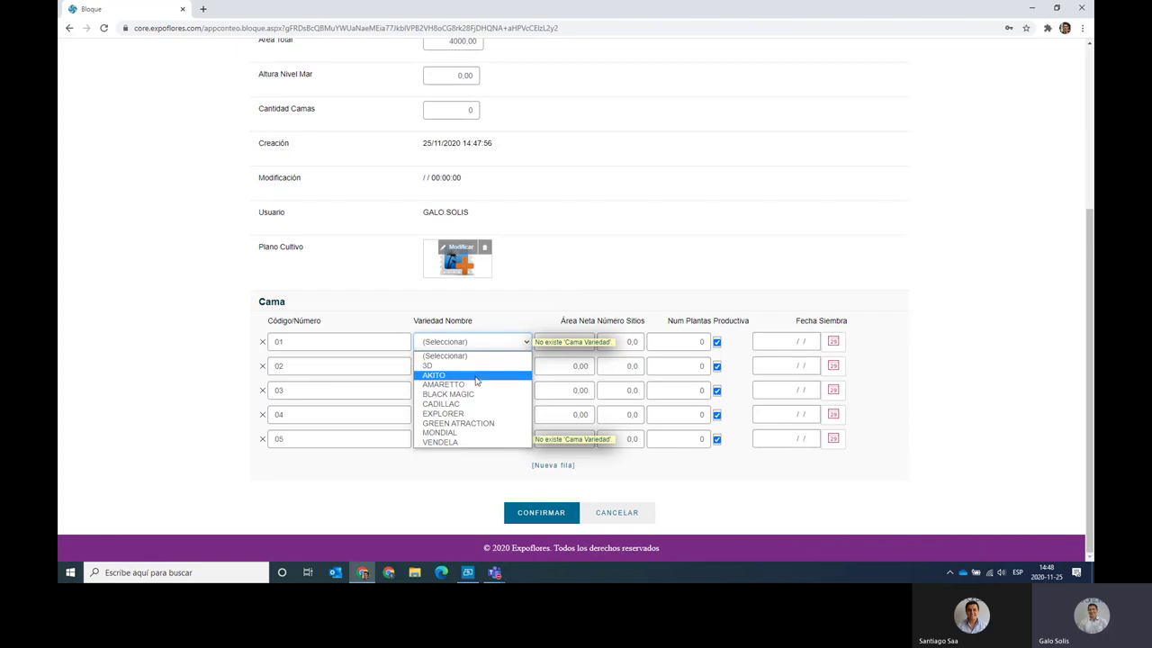
Choose AMARETTO in the Variedad Nombre dropdown for beds 01, 02, 03, 04 and 05.
{"action": "left_click", "coordinate": [476, 383]}
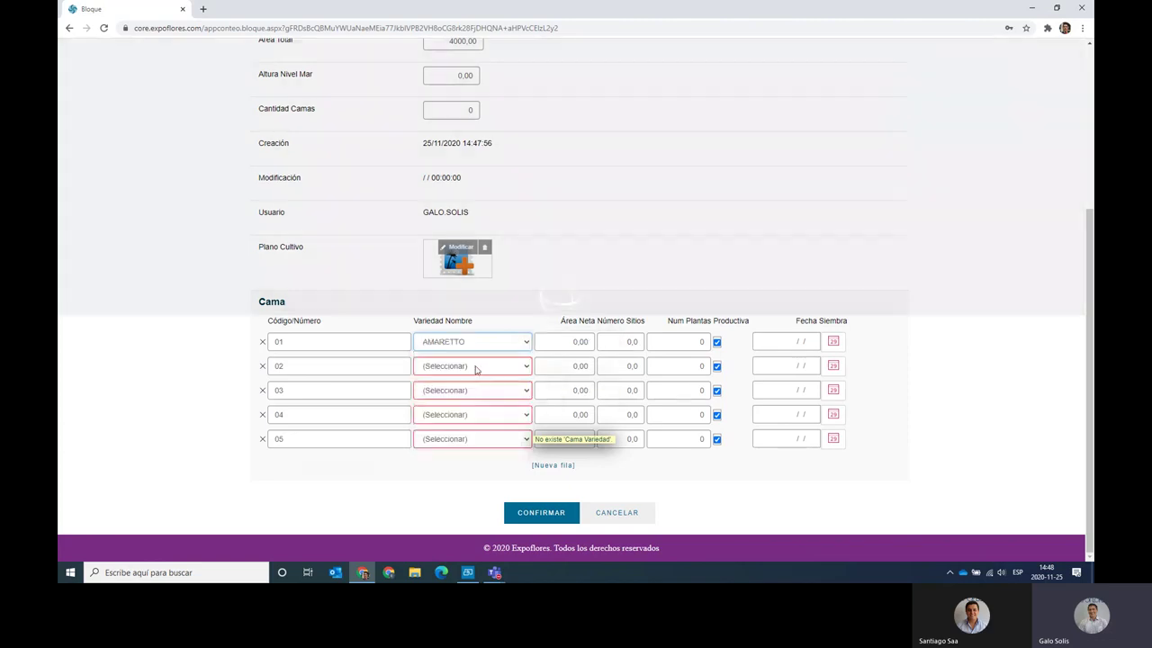
{"action": "left_click", "coordinate": [476, 367]}
{"action": "left_click", "coordinate": [472, 408]}
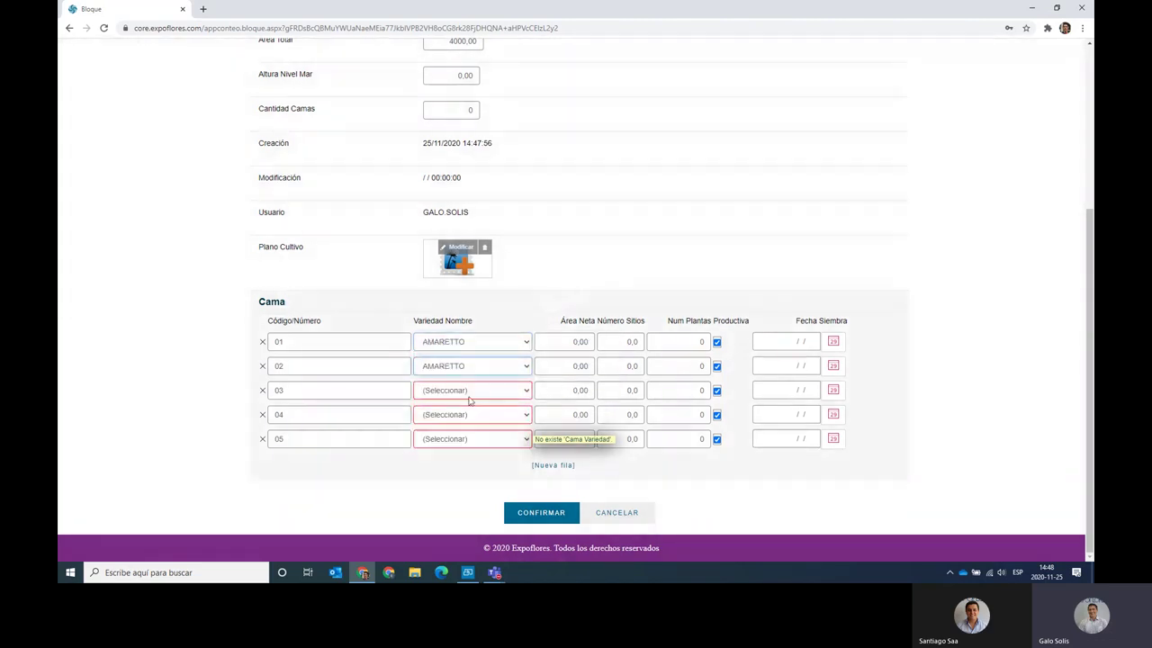
{"action": "left_click", "coordinate": [469, 391]}
{"action": "left_click", "coordinate": [469, 433]}
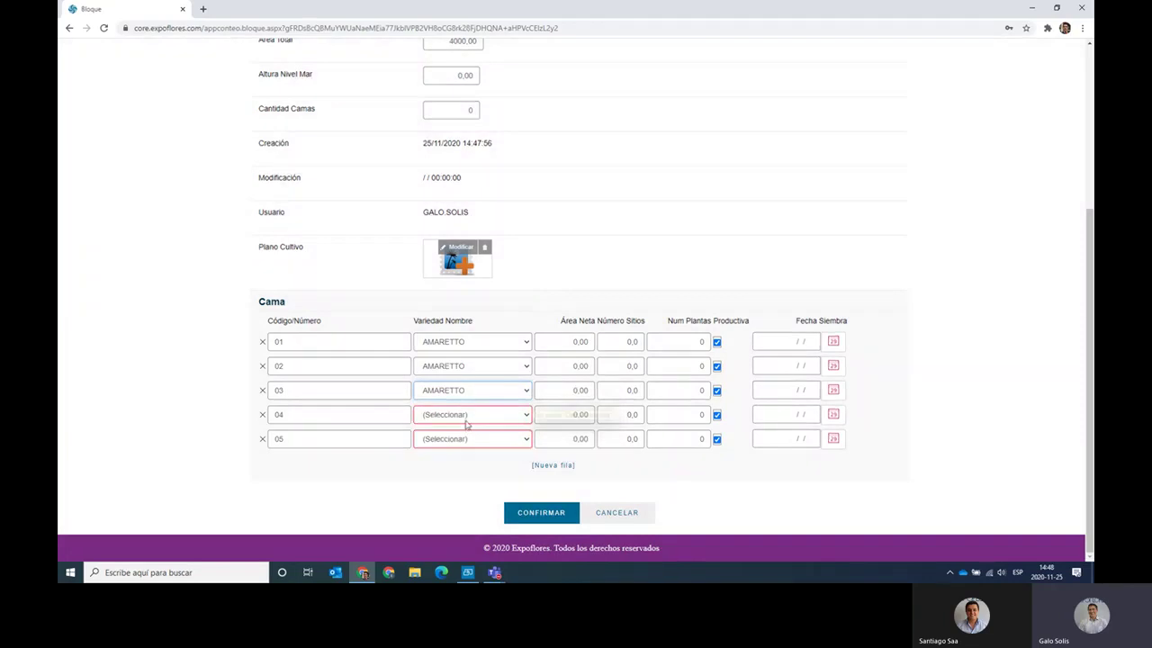
{"action": "left_click", "coordinate": [467, 415]}
{"action": "left_click", "coordinate": [467, 457]}
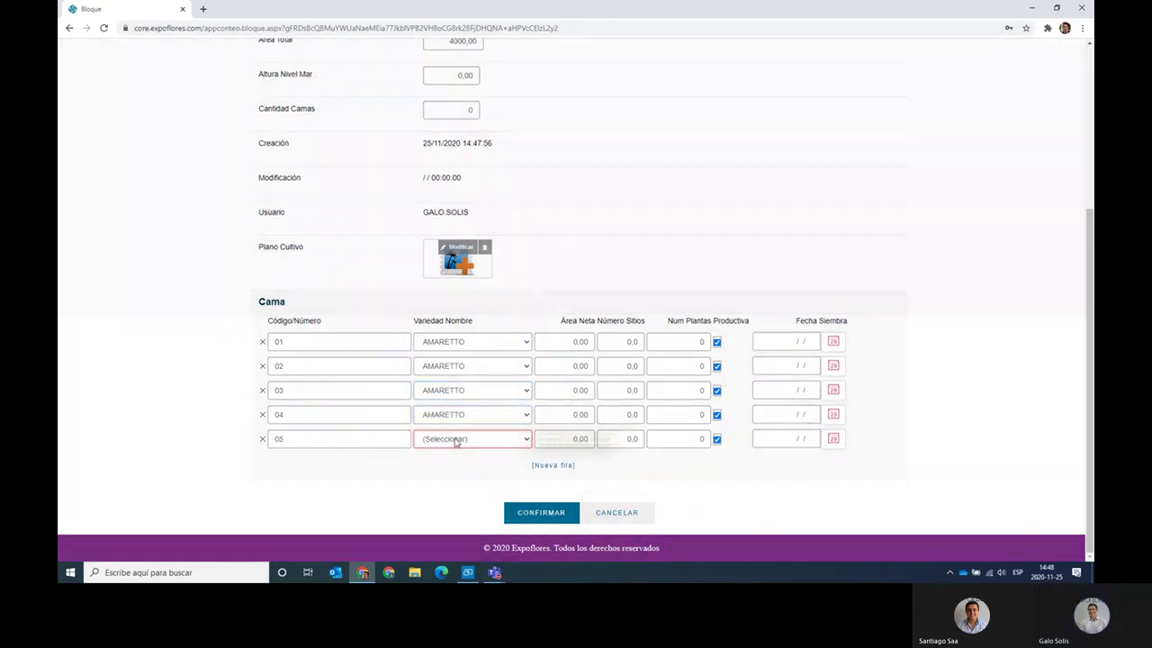
{"action": "left_click", "coordinate": [456, 439]}
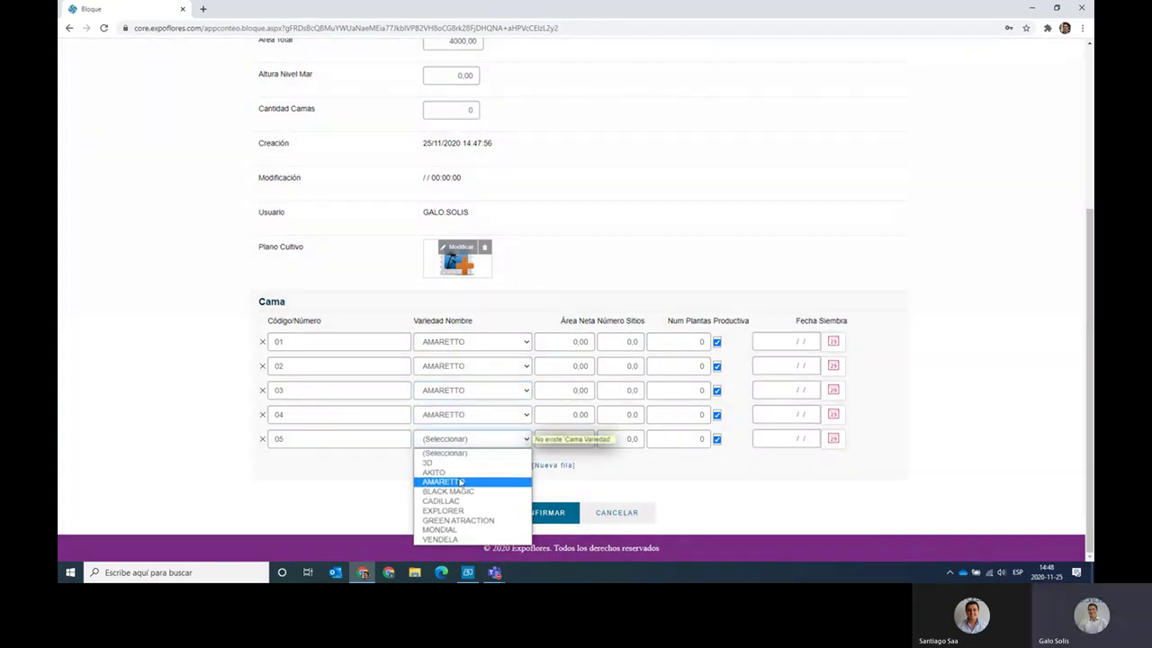
{"action": "left_click", "coordinate": [443, 481]}
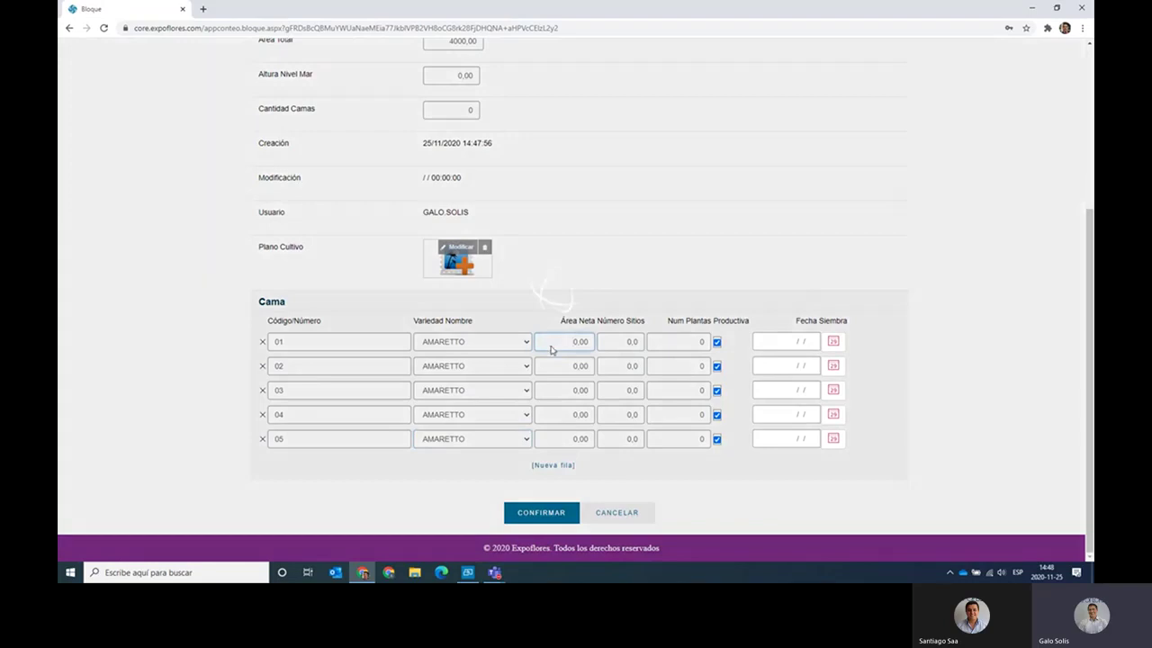
{"action": "left_click", "coordinate": [551, 346]}
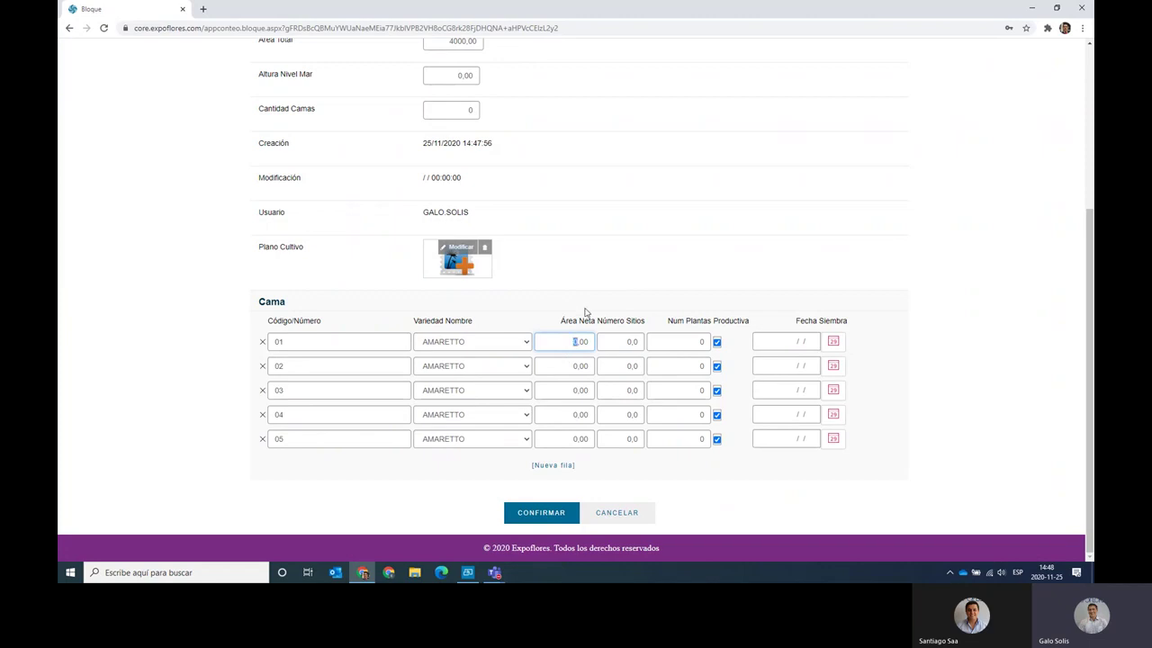
Enter a net area of 24 and 5 sites for BLTEST bed 01 in the Cama table.
{"action": "type", "text": "24"}
{"action": "left_click", "coordinate": [565, 369]}
{"action": "left_click", "coordinate": [619, 342]}
{"action": "double_click", "coordinate": [621, 341]}
{"action": "type", "text": "5"}
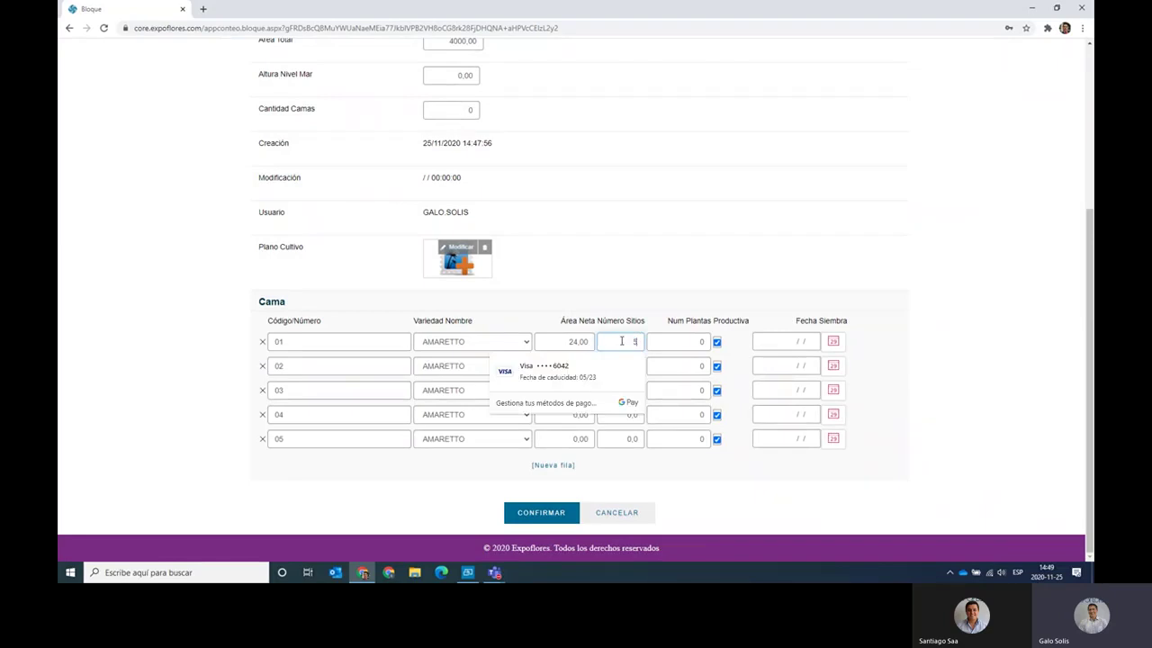
{"action": "key", "text": "Tab"}
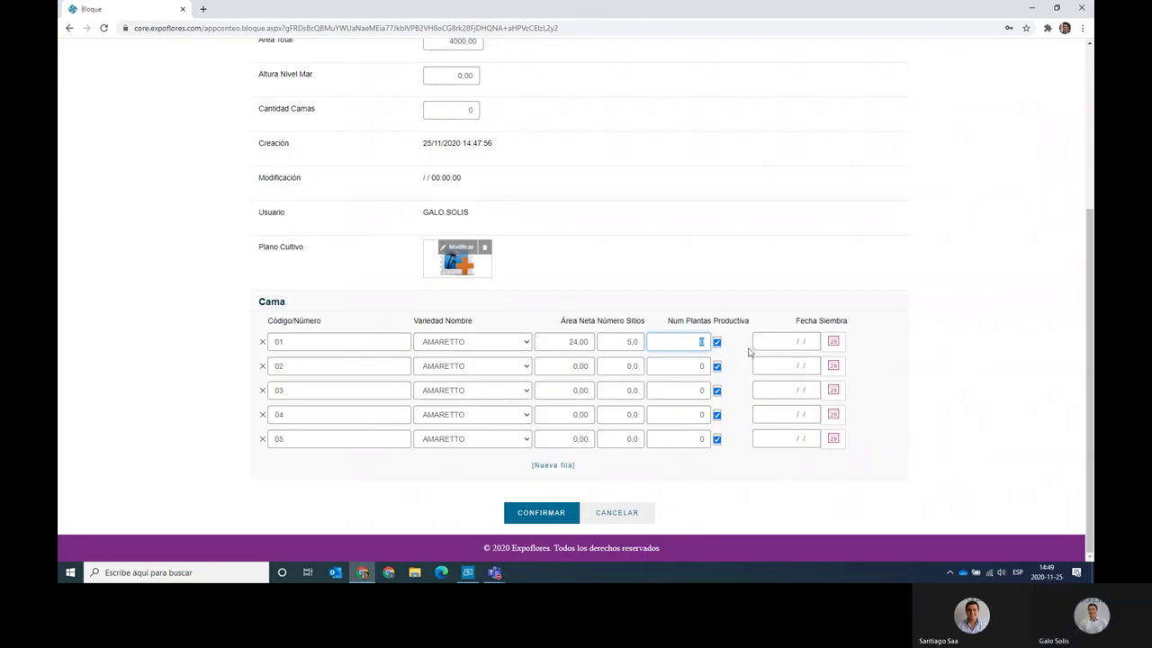
Enter 5 in Número Sitios for beds 02 through 05.
{"action": "left_click", "coordinate": [620, 363]}
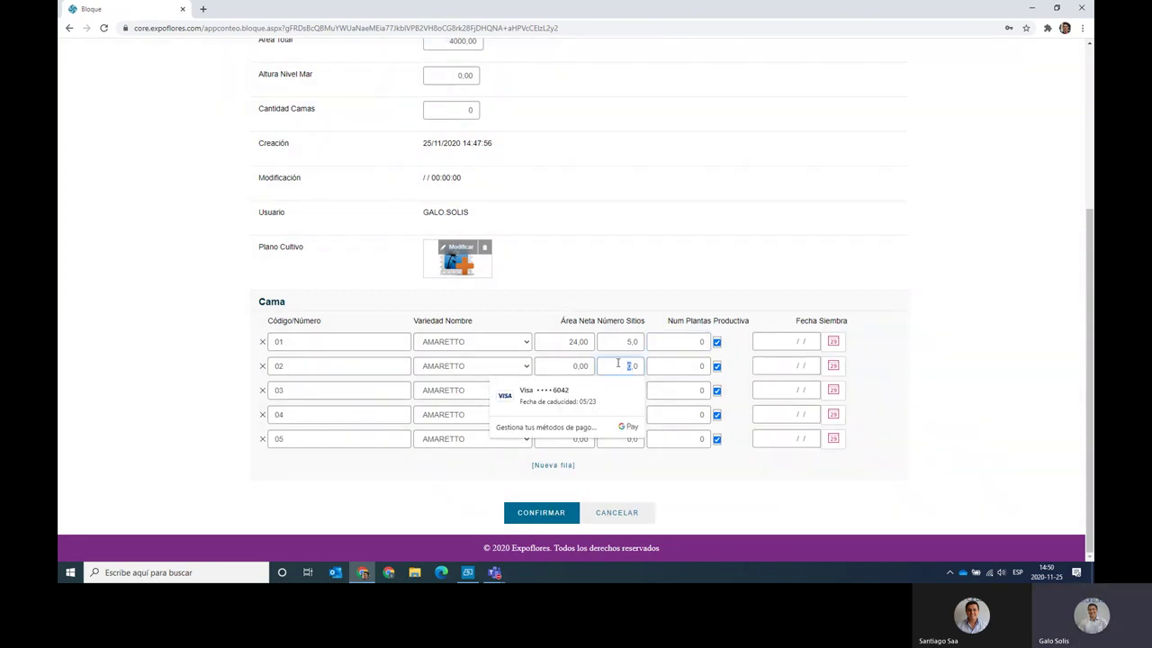
{"action": "type", "text": "5"}
{"action": "key", "text": "Tab"}
{"action": "key", "text": "Tab"}
{"action": "key", "text": "Tab"}
{"action": "key", "text": "Tab"}
{"action": "key", "text": "Tab"}
{"action": "key", "text": "Tab"}
{"action": "key", "text": "Tab"}
{"action": "key", "text": "Tab"}
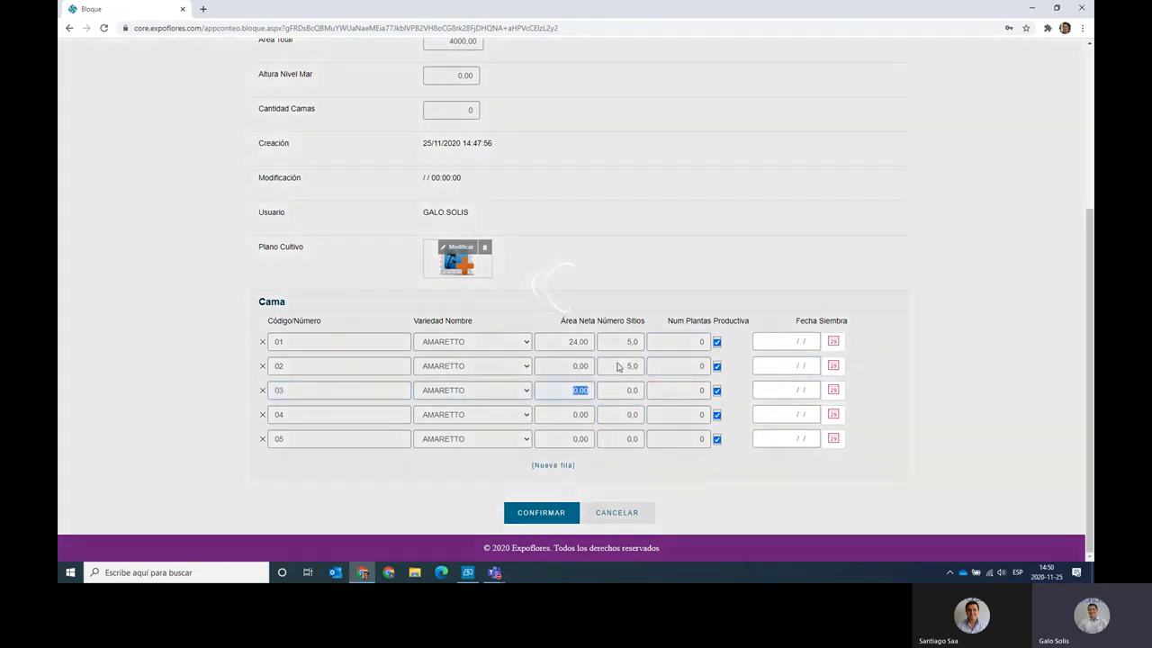
{"action": "key", "text": "Tab"}
{"action": "type", "text": "5"}
{"action": "key", "text": "Tab"}
{"action": "key", "text": "Tab"}
{"action": "key", "text": "Tab"}
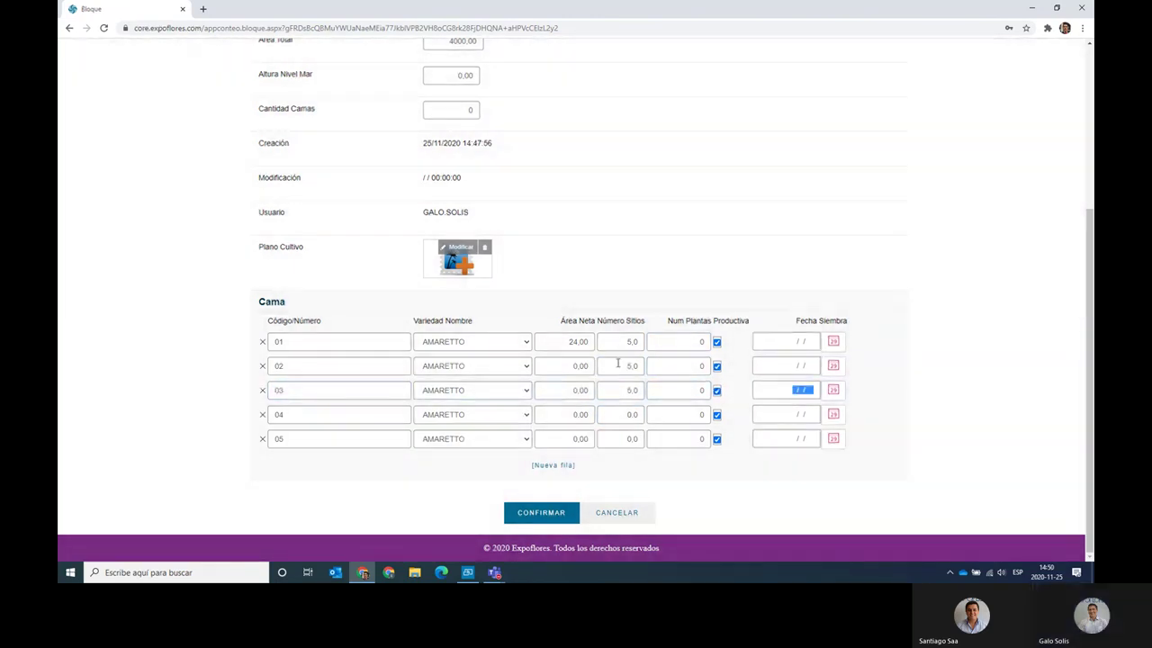
{"action": "key", "text": "Tab"}
{"action": "key", "text": "Tab"}
{"action": "key", "text": "Tab"}
{"action": "key", "text": "Tab"}
{"action": "key", "text": "Tab"}
{"action": "type", "text": "5"}
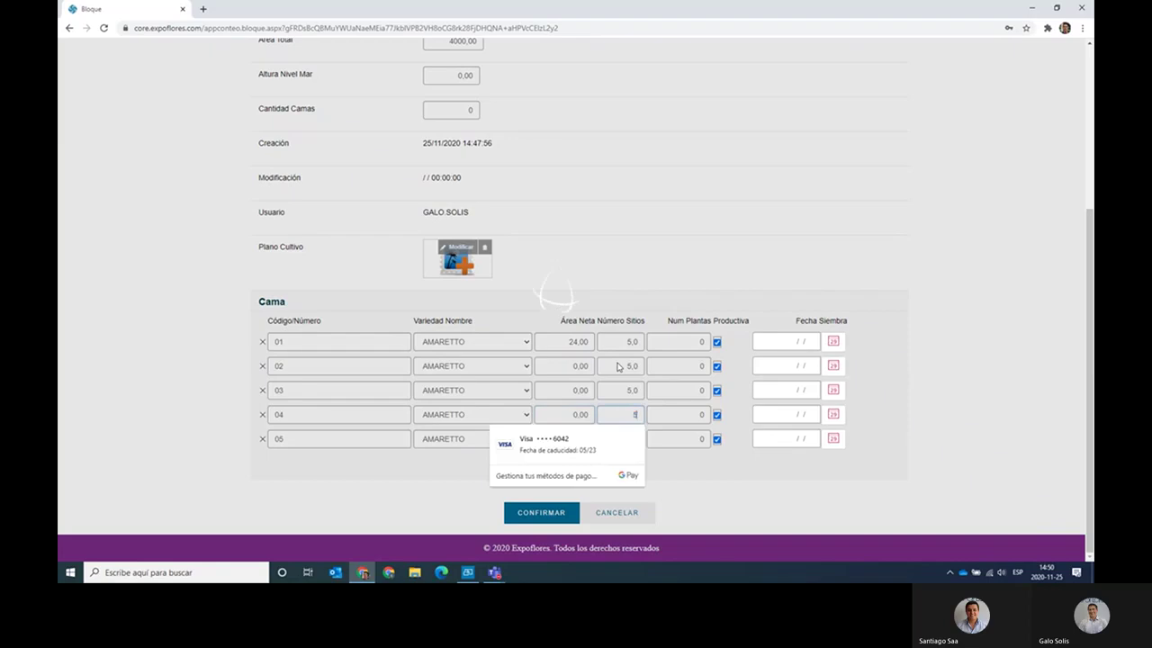
{"action": "key", "text": "Tab"}
{"action": "key", "text": "Tab"}
{"action": "key", "text": "Tab"}
{"action": "key", "text": "Tab"}
{"action": "key", "text": "Tab"}
{"action": "key", "text": "Tab"}
{"action": "key", "text": "Tab"}
{"action": "key", "text": "Tab"}
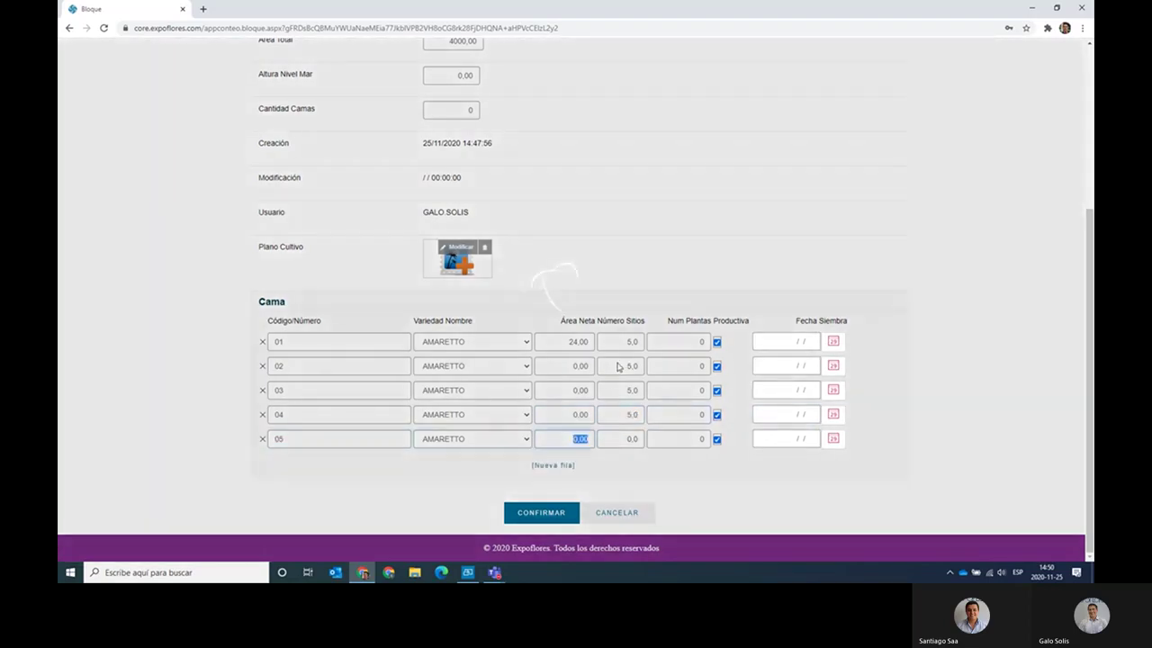
{"action": "key", "text": "Tab"}
{"action": "type", "text": "5"}
{"action": "key", "text": "Tab"}
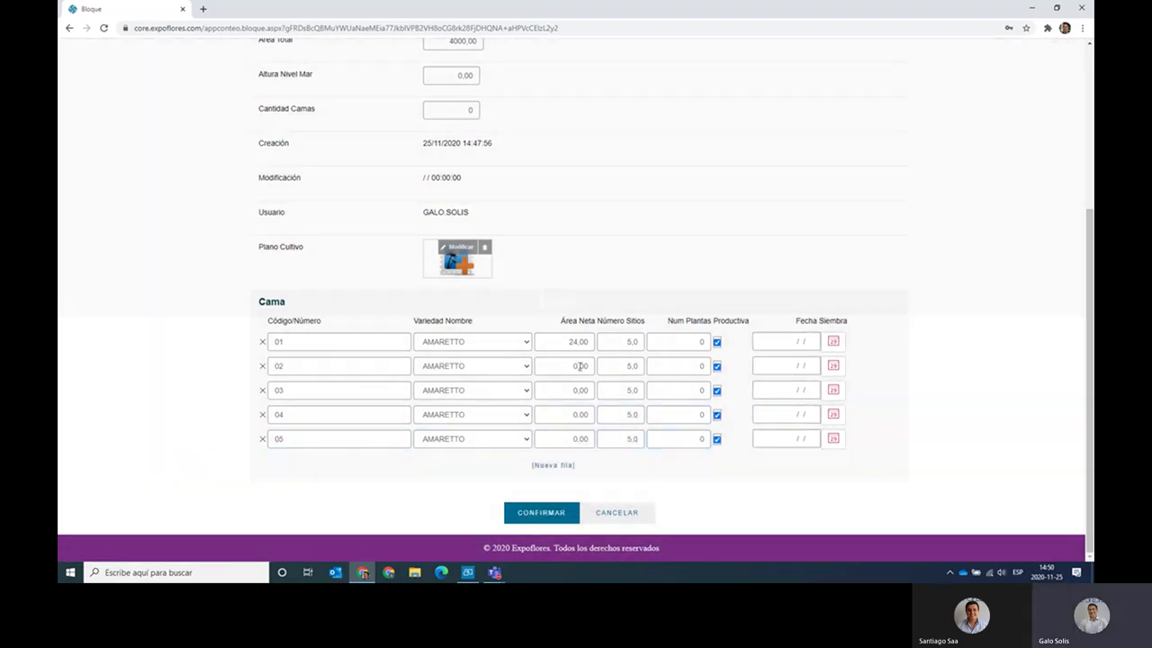
Set the Área Neta of beds 02 through 05 to 24.
{"action": "double_click", "coordinate": [565, 365]}
{"action": "type", "text": "4"}
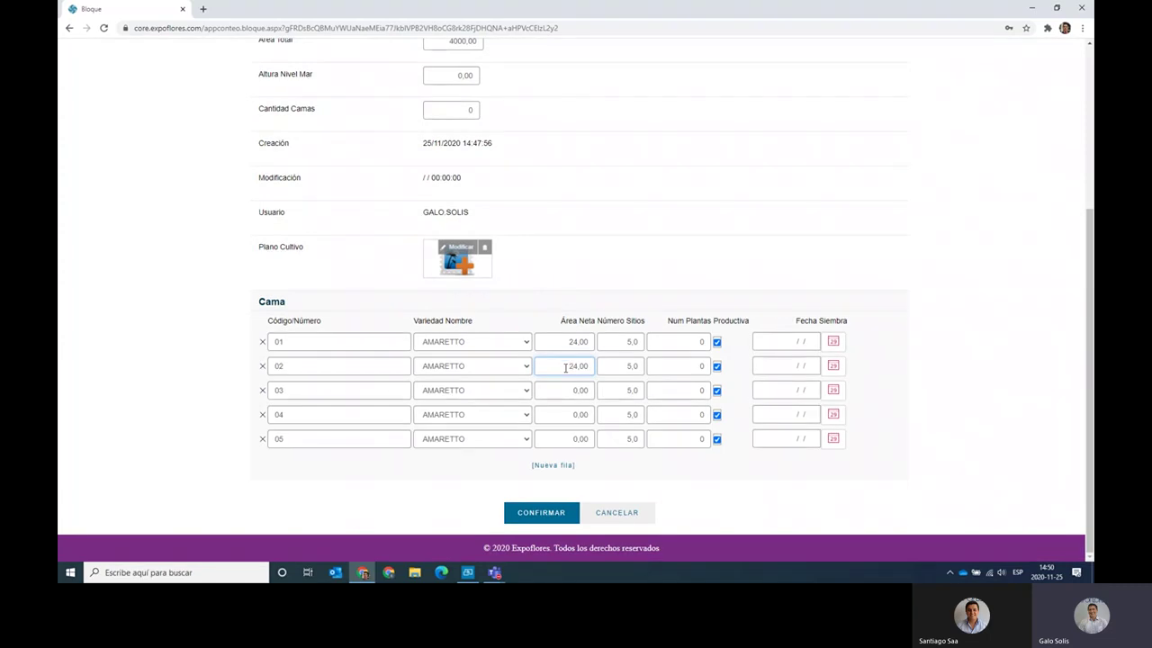
{"action": "double_click", "coordinate": [564, 390]}
{"action": "type", "text": "20"}
{"action": "type", "text": "4"}
{"action": "left_click", "coordinate": [566, 419]}
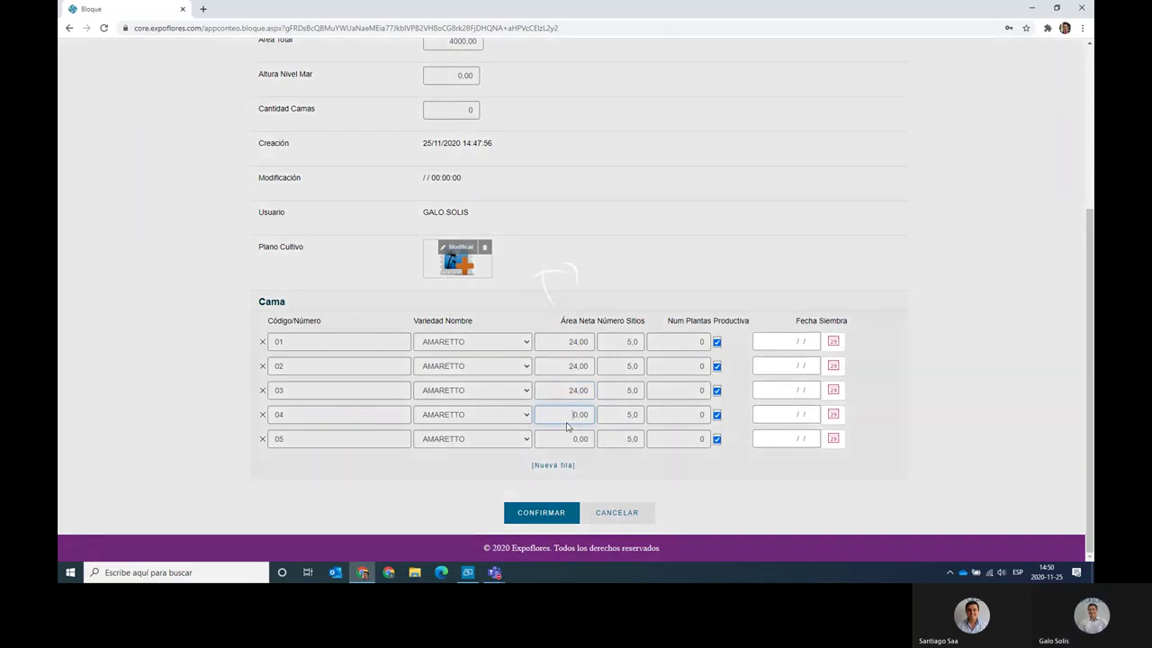
{"action": "type", "text": "24"}
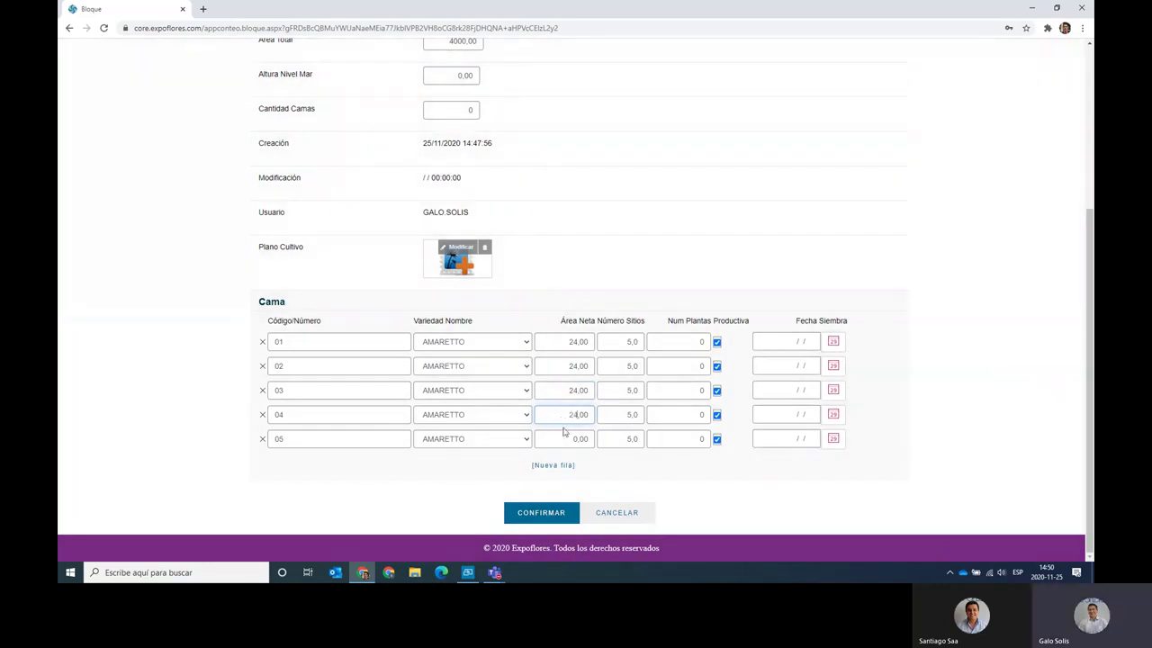
{"action": "left_click", "coordinate": [569, 439]}
{"action": "key", "text": "Delete"}
{"action": "type", "text": "24"}
Confirm the BLTEST block to save its bed changes and return to the Bloques list.
{"action": "left_click", "coordinate": [542, 517]}
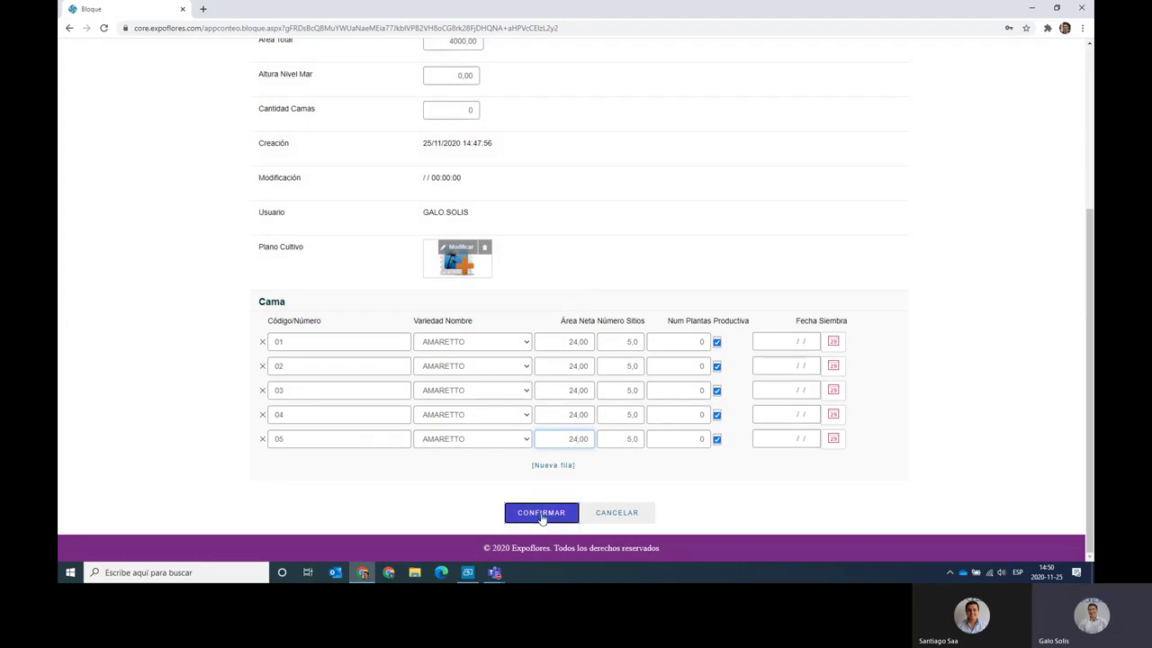
{"action": "left_click", "coordinate": [542, 515]}
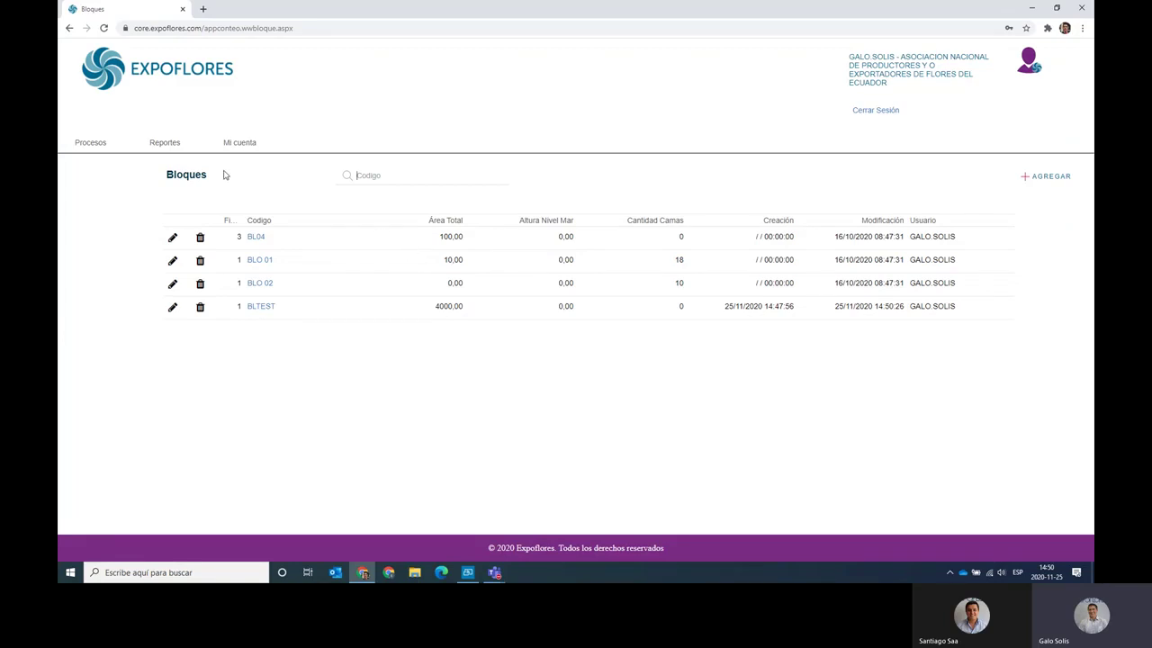
{"action": "mouse_move", "coordinate": [255, 155]}
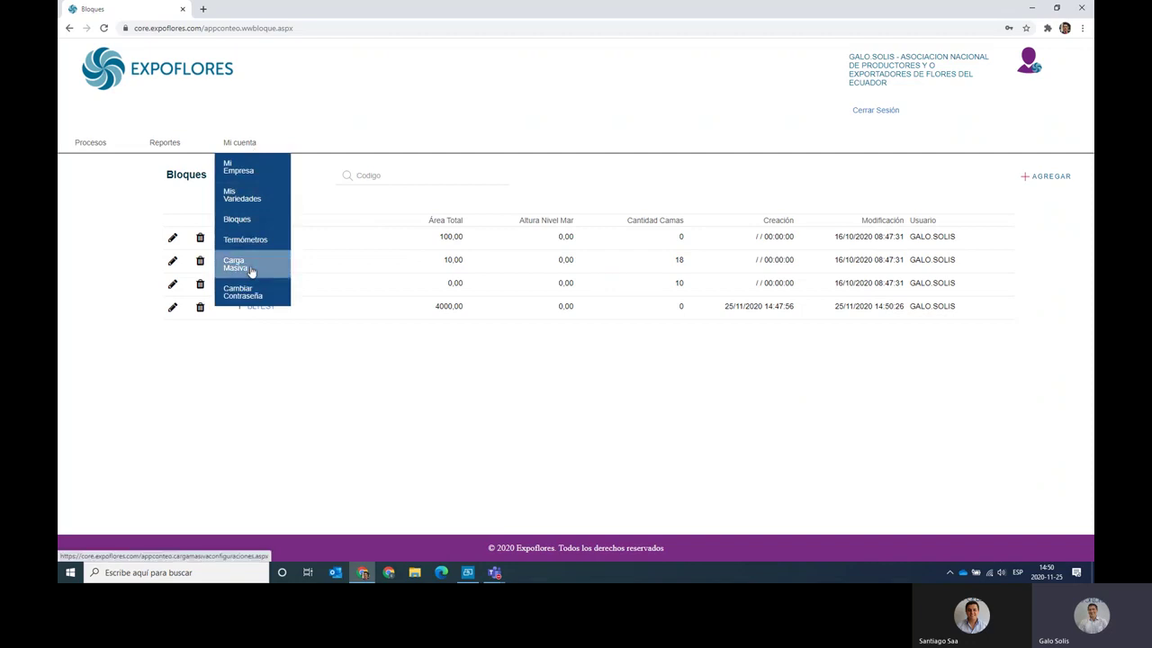
Open Carga Masiva, download the initial configuration template and open the downloaded .xlsx.
{"action": "left_click", "coordinate": [254, 268]}
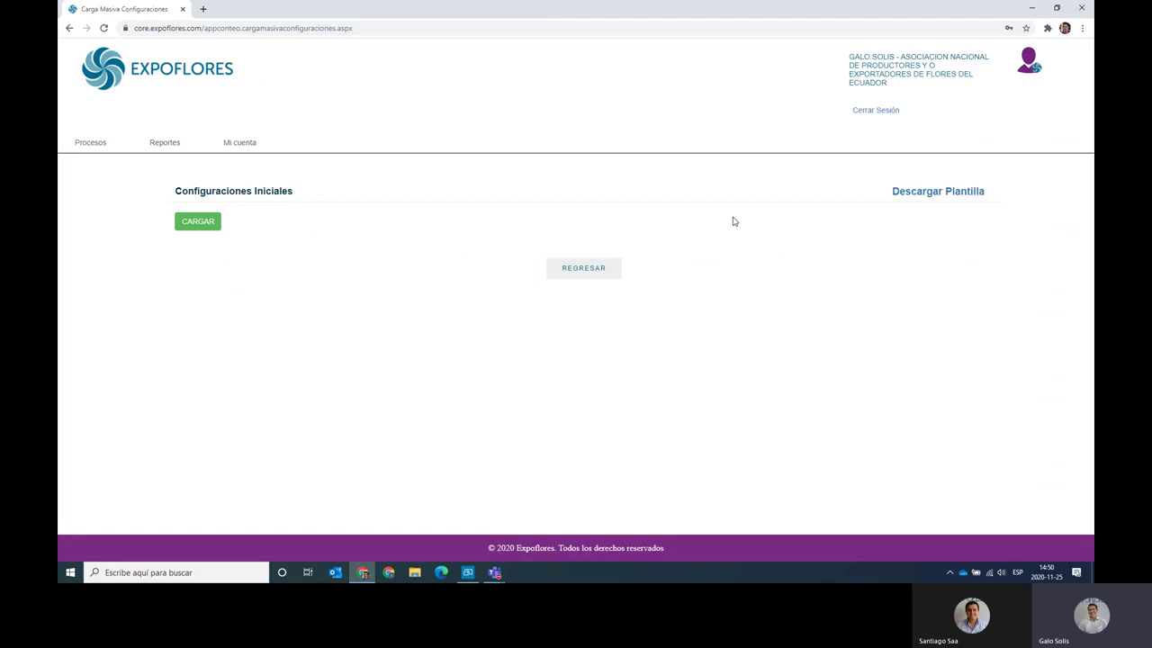
{"action": "left_click", "coordinate": [923, 199]}
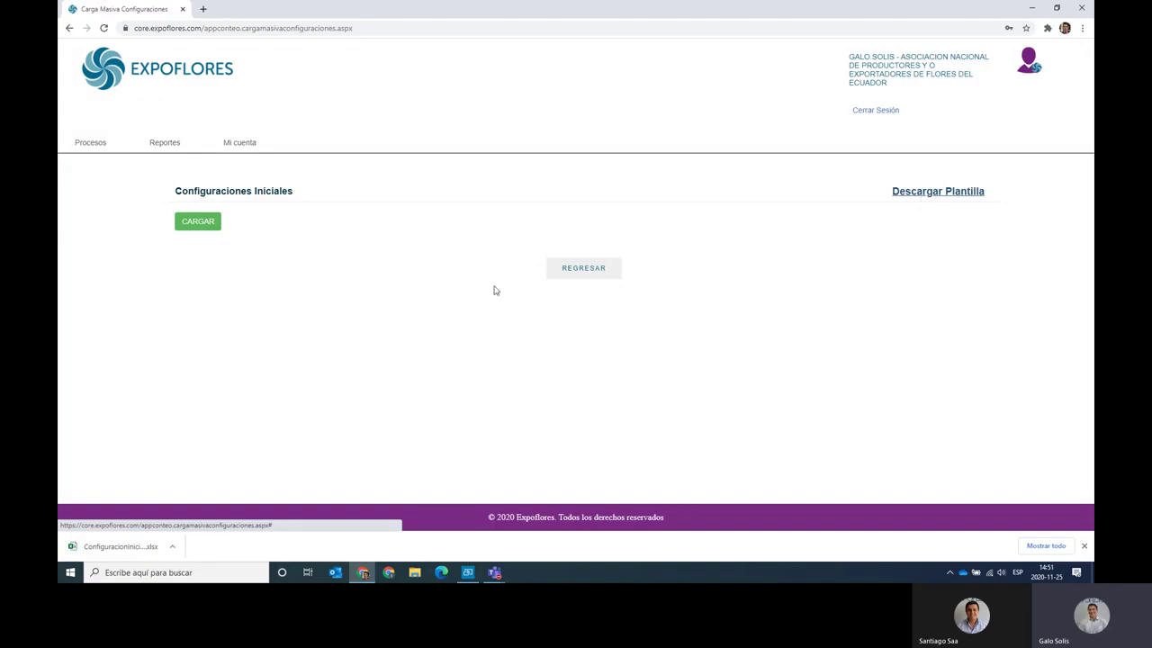
{"action": "left_click", "coordinate": [130, 551]}
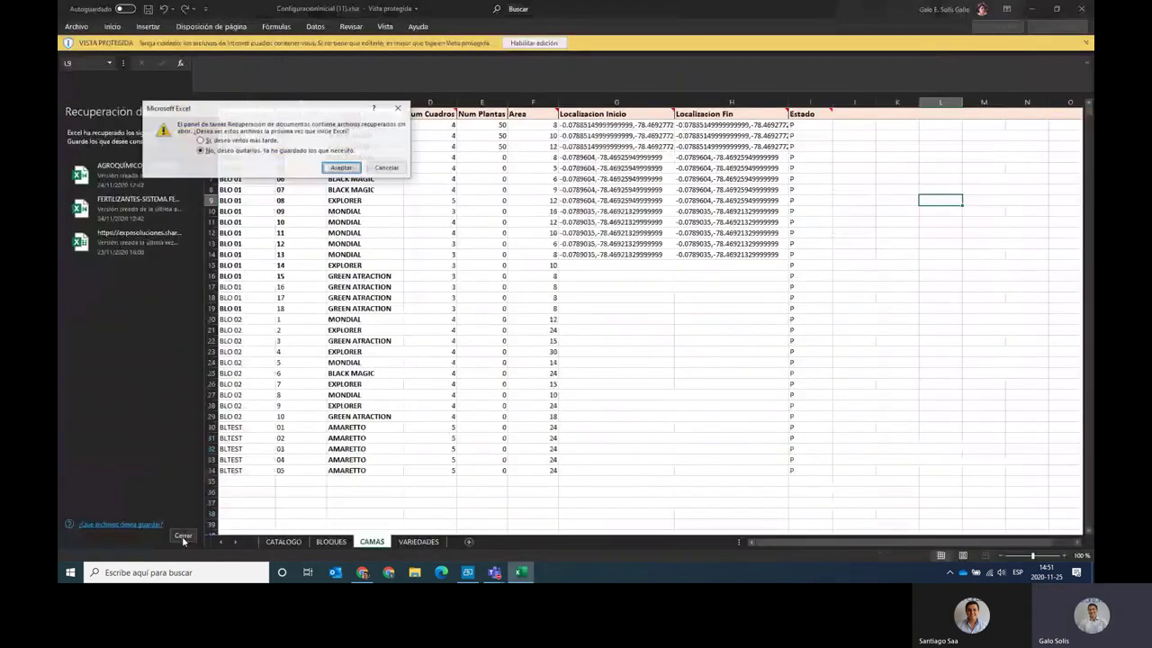
Enable editing and review the block codes and BLTEST beds' varieties, squares, areas and statuses.
{"action": "left_click", "coordinate": [351, 167]}
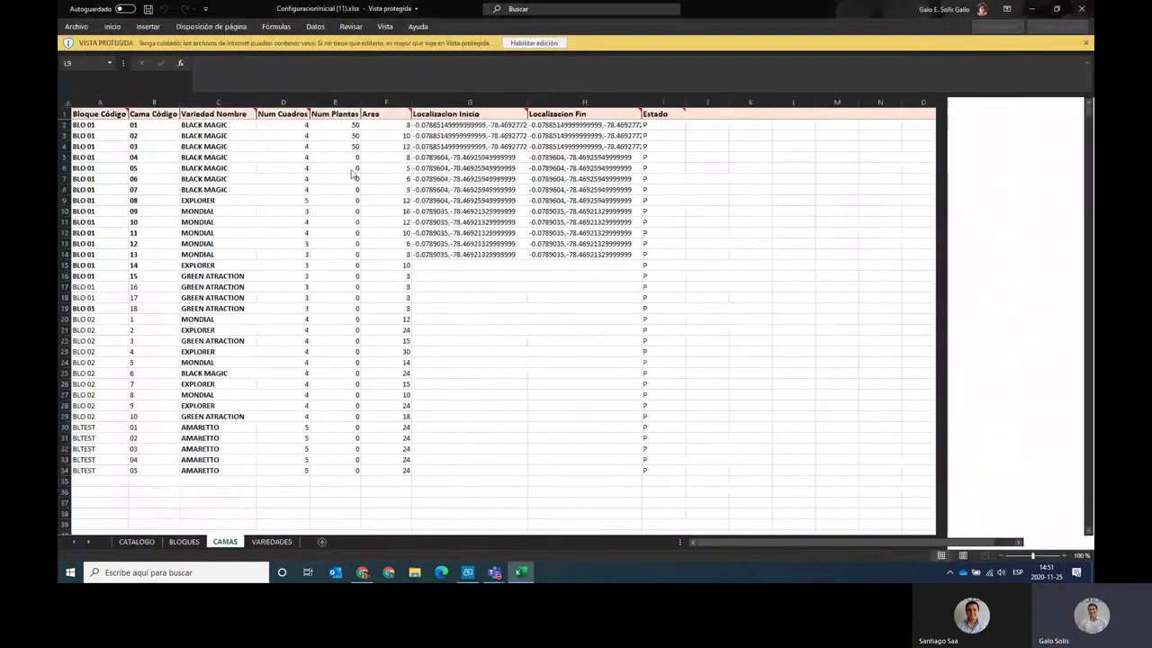
{"action": "left_click", "coordinate": [534, 42]}
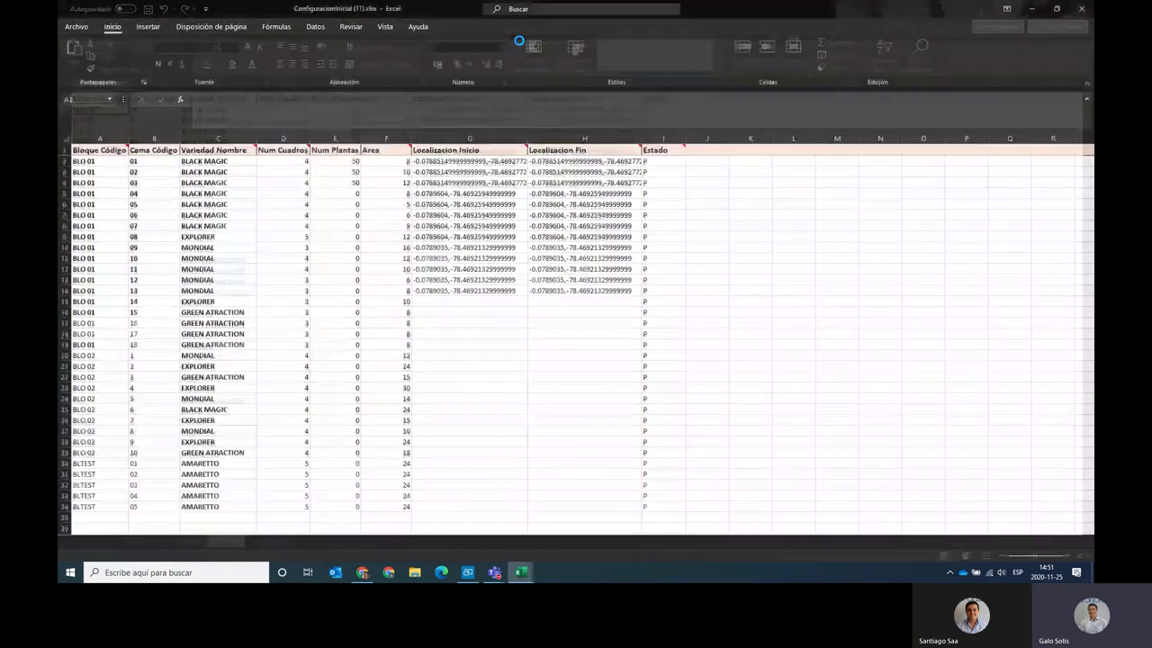
{"action": "left_click_drag", "start_coordinate": [104, 162], "coordinate": [266, 481]}
{"action": "scroll", "coordinate": [127, 435], "scroll_direction": "down", "scroll_amount": 1}
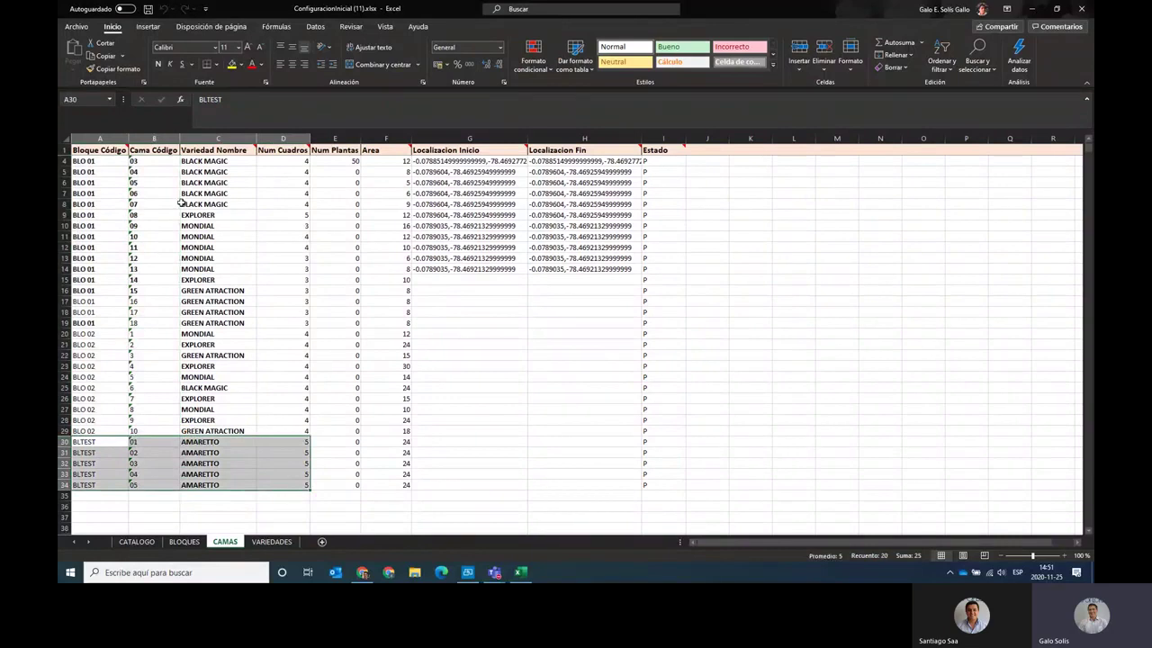
{"action": "left_click", "coordinate": [147, 444]}
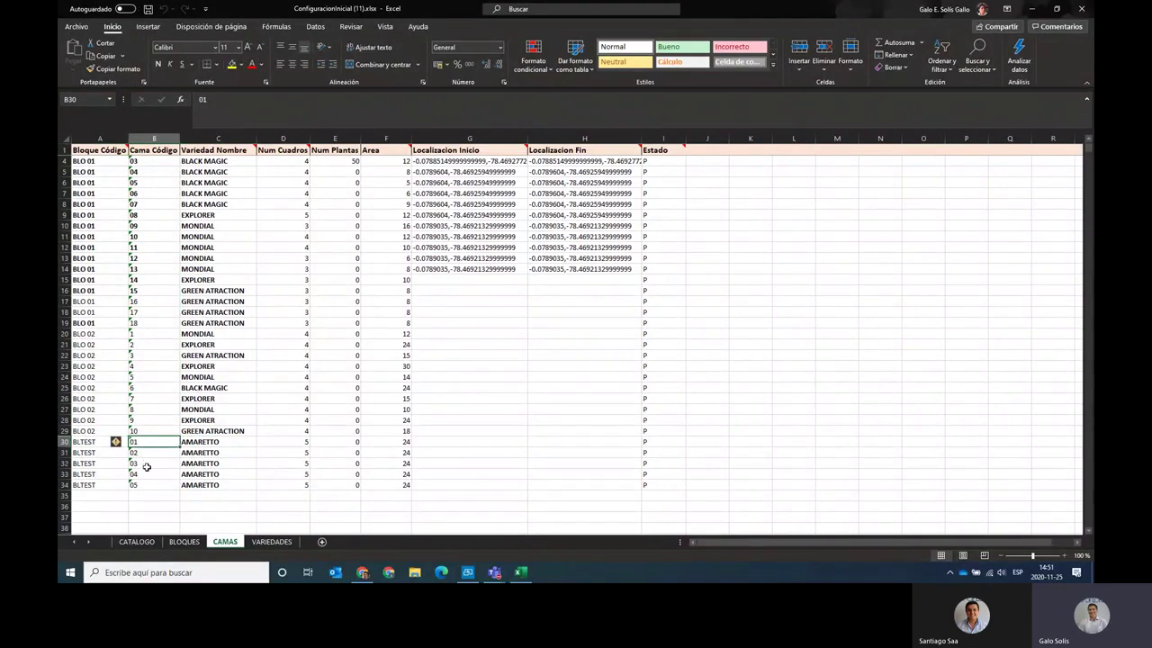
{"action": "left_click_drag", "start_coordinate": [226, 439], "coordinate": [221, 489]}
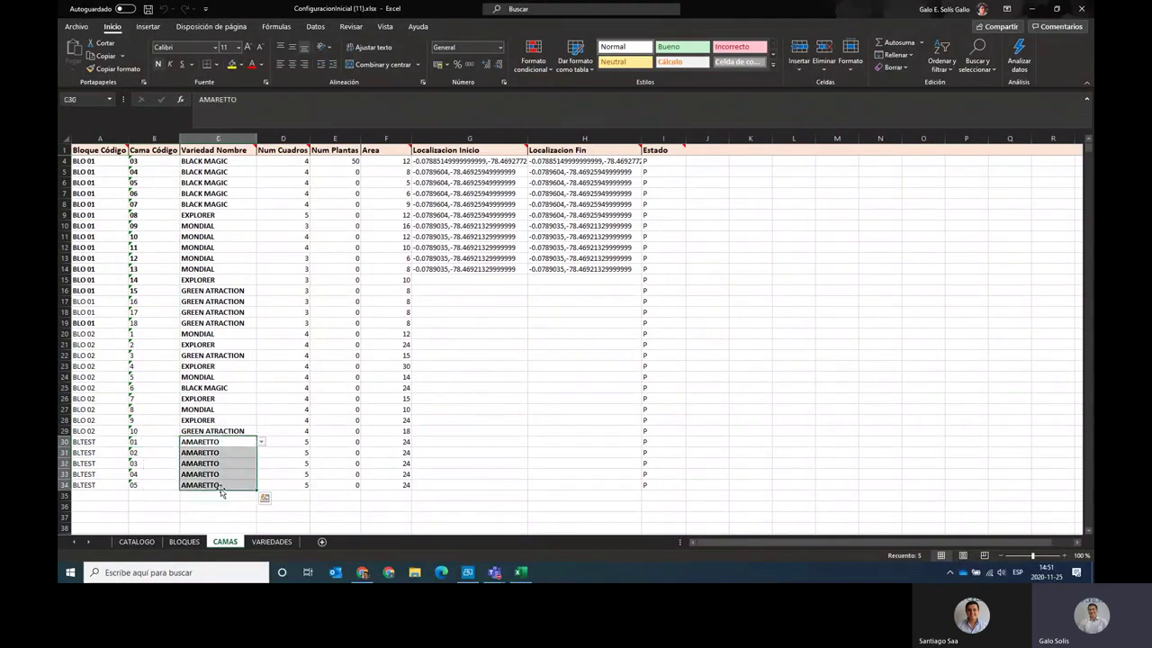
{"action": "left_click", "coordinate": [285, 440]}
{"action": "left_click_drag", "start_coordinate": [285, 440], "coordinate": [287, 486]}
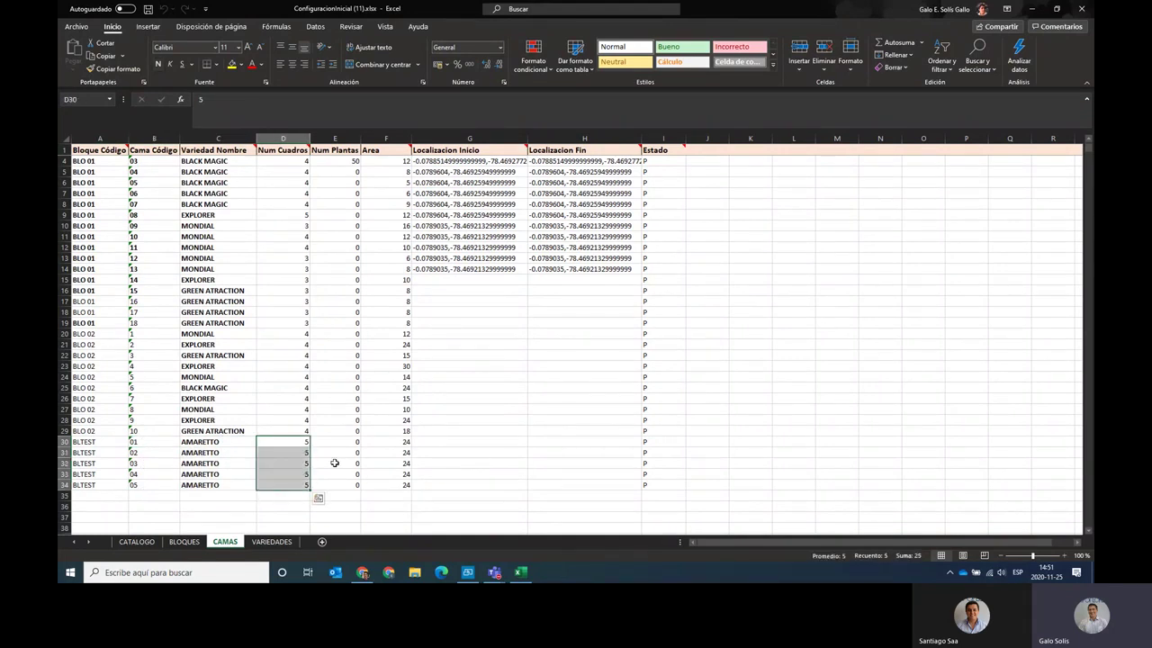
{"action": "left_click_drag", "start_coordinate": [403, 444], "coordinate": [405, 486]}
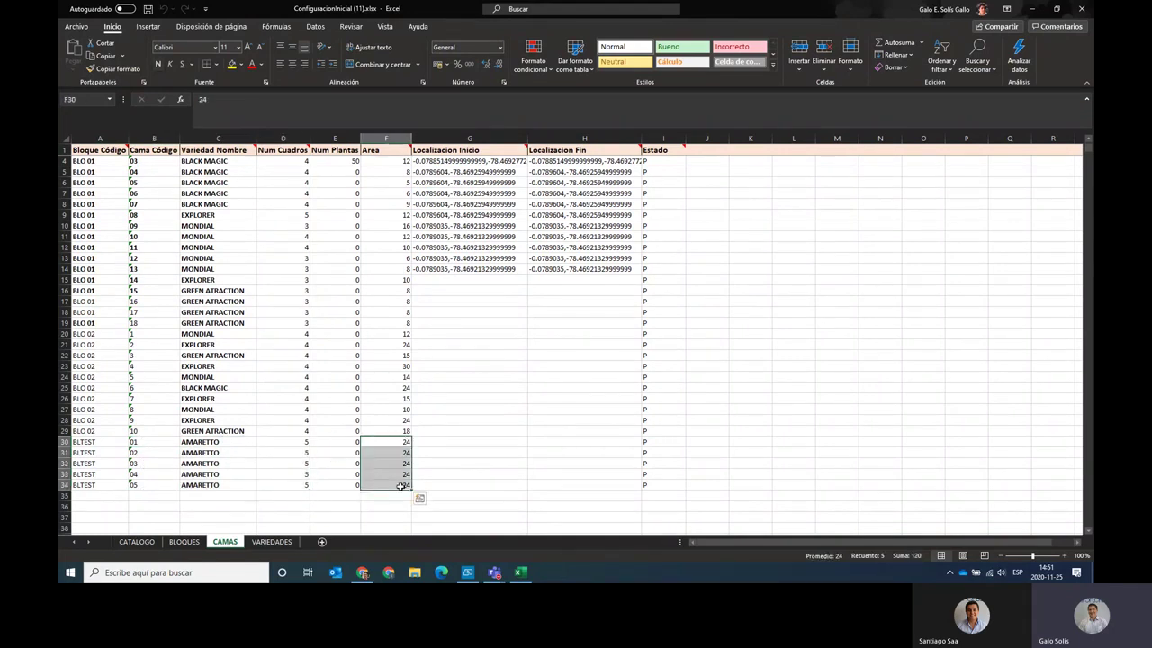
{"action": "left_click_drag", "start_coordinate": [658, 440], "coordinate": [659, 487]}
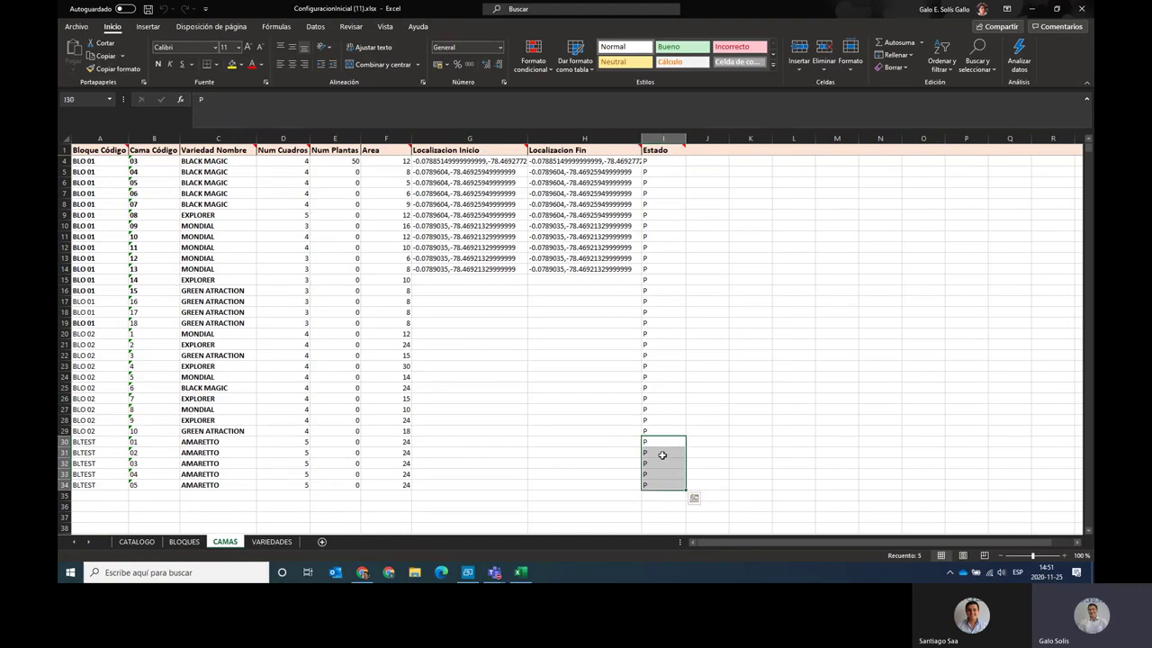
{"action": "left_click", "coordinate": [661, 483]}
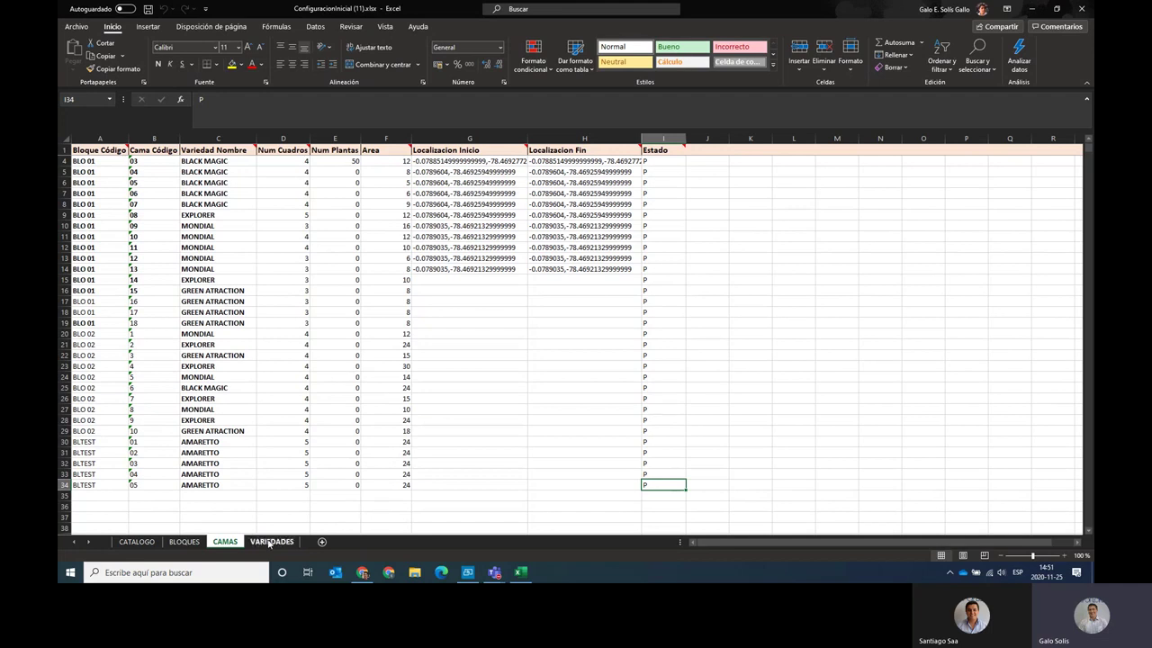
Review the variety names listed on the VARIEDADES sheet.
{"action": "left_click", "coordinate": [269, 542]}
{"action": "scroll", "coordinate": [220, 318], "scroll_direction": "up", "scroll_amount": 20}
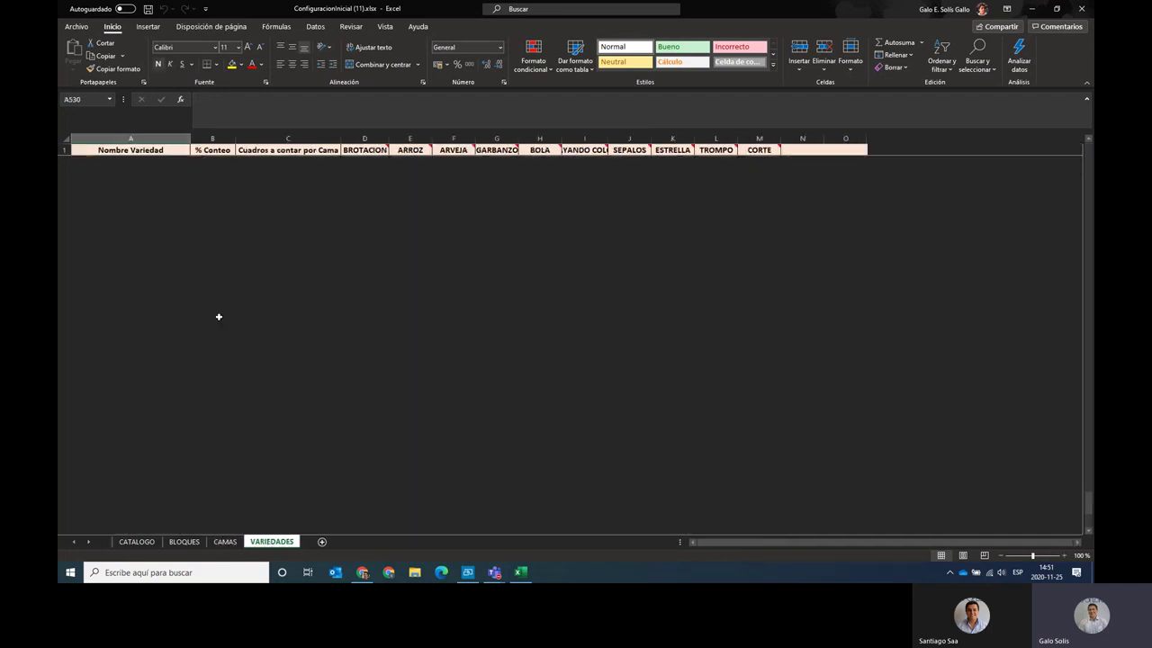
{"action": "left_click", "coordinate": [121, 312]}
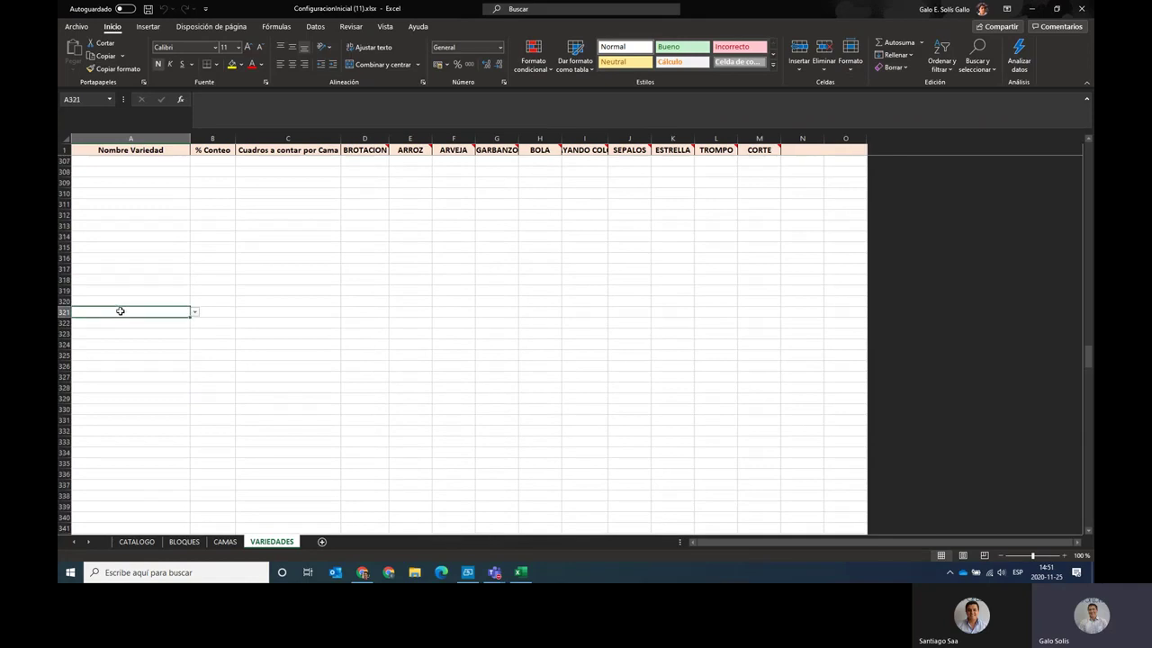
{"action": "key", "text": "ctrl+Up"}
{"action": "key", "text": "Up"}
{"action": "key", "text": "Up"}
{"action": "key", "text": "Up"}
{"action": "key", "text": "Up"}
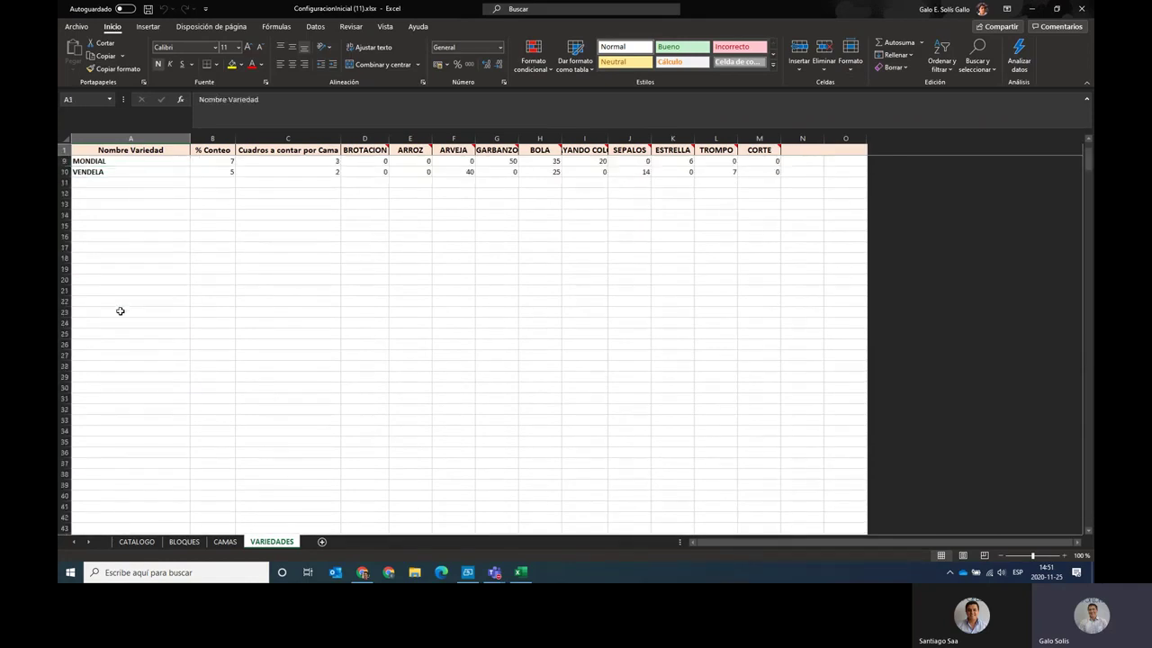
{"action": "key", "text": "Down"}
{"action": "key", "text": "Down"}
{"action": "key", "text": "Down"}
{"action": "key", "text": "Down"}
{"action": "key", "text": "Down"}
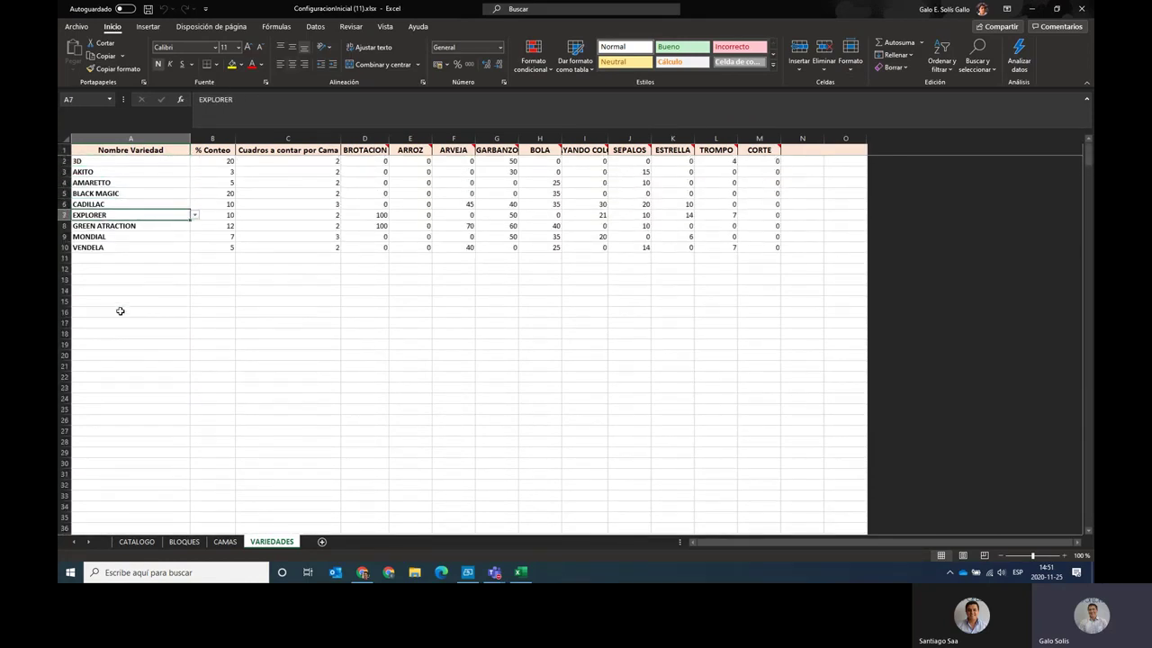
Open Mis Variedades in Expoflores Core to view the company's nine varieties.
{"action": "key", "text": "alt+Tab"}
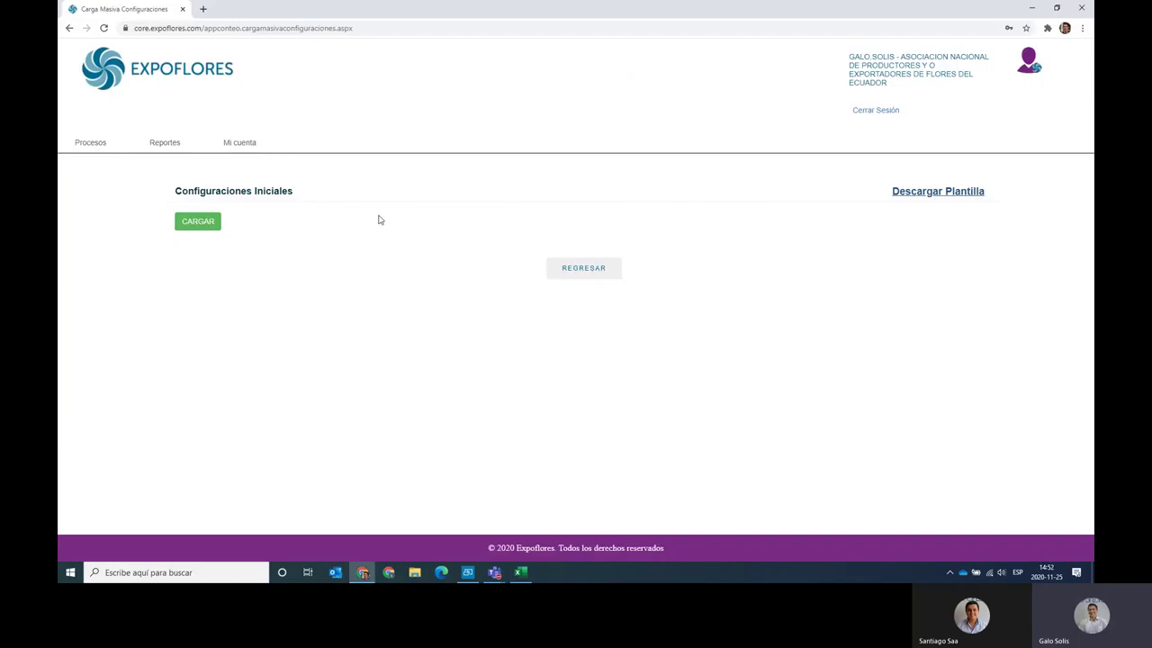
{"action": "mouse_move", "coordinate": [236, 142]}
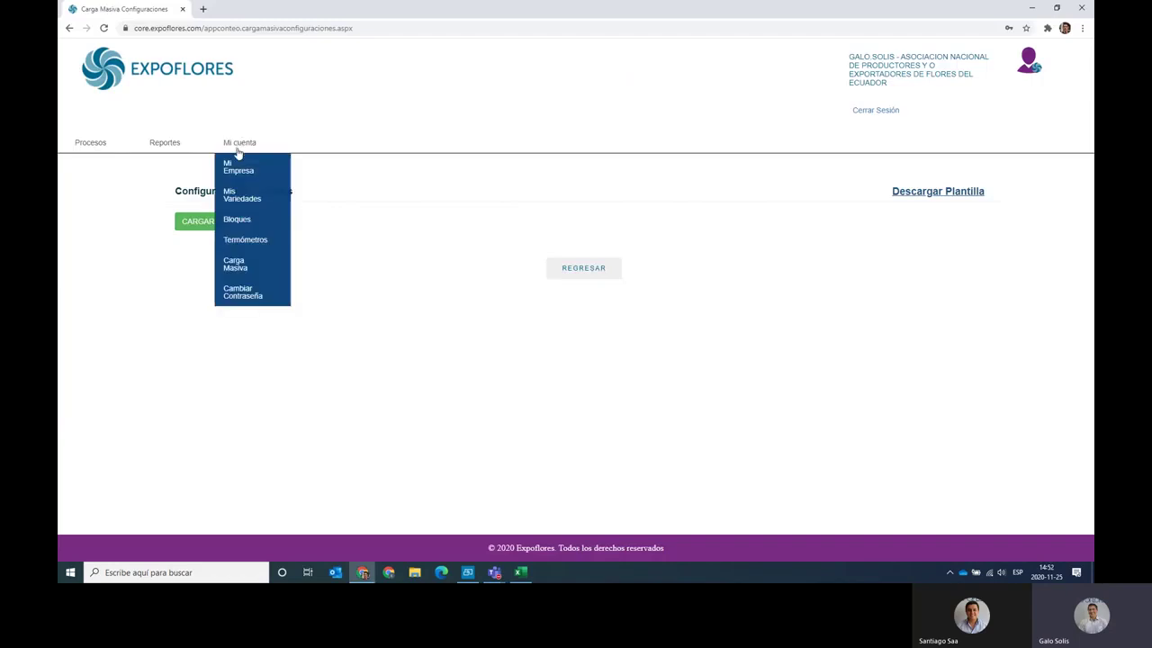
{"action": "left_click", "coordinate": [255, 194]}
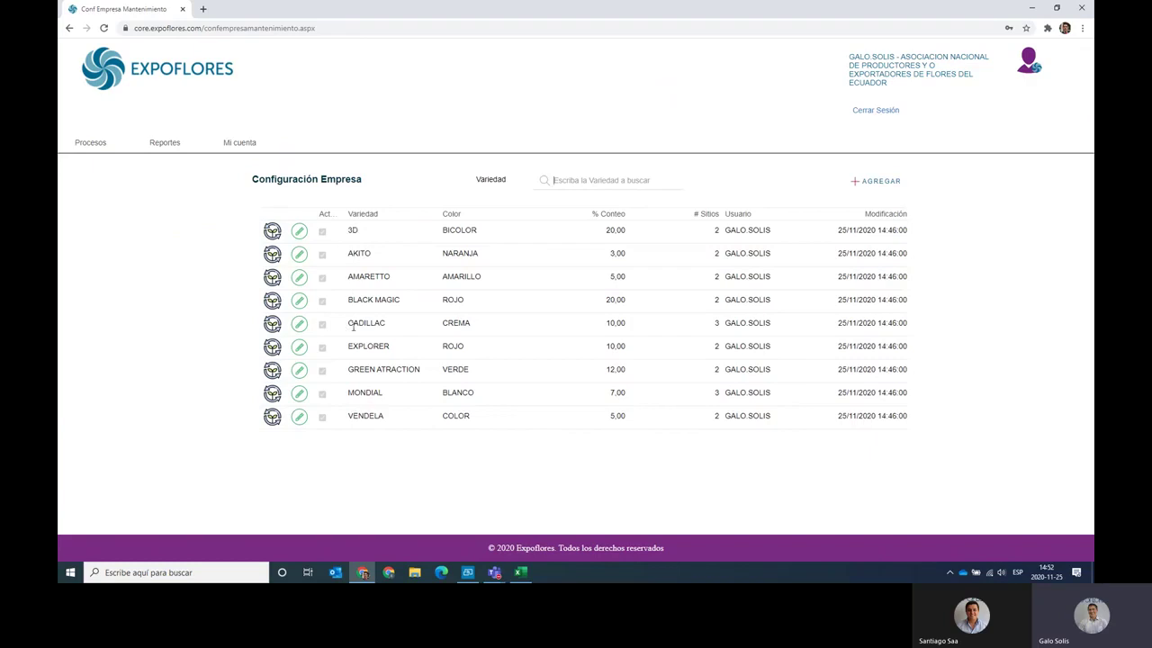
{"action": "key", "text": "alt+Tab"}
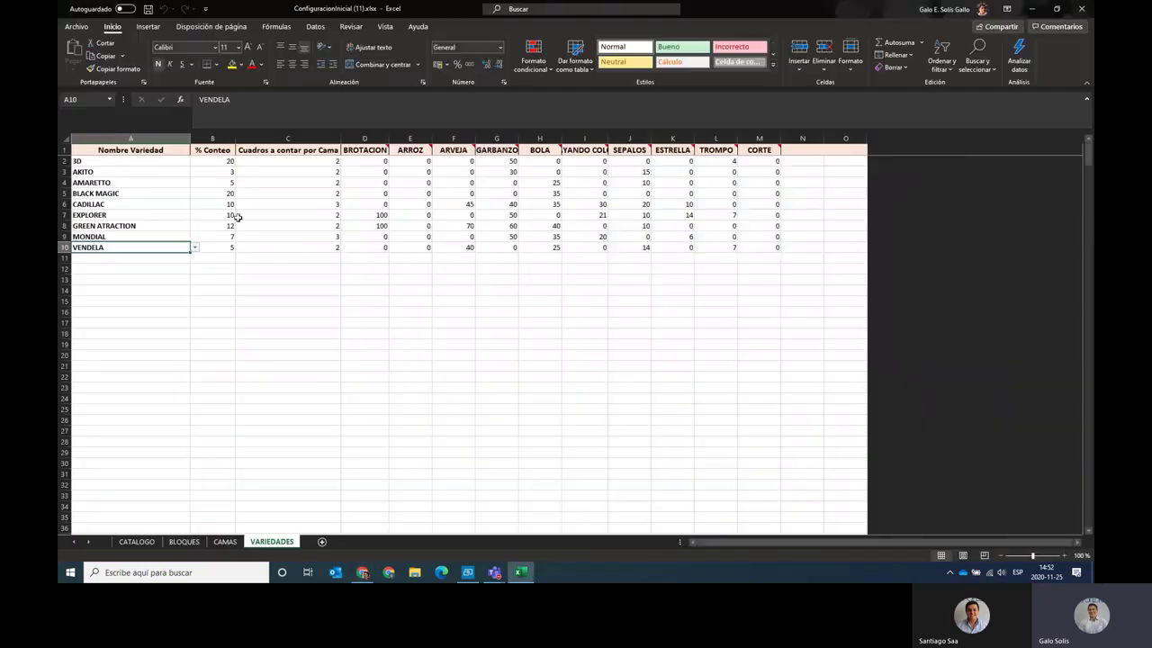
{"action": "left_click_drag", "start_coordinate": [133, 162], "coordinate": [129, 259]}
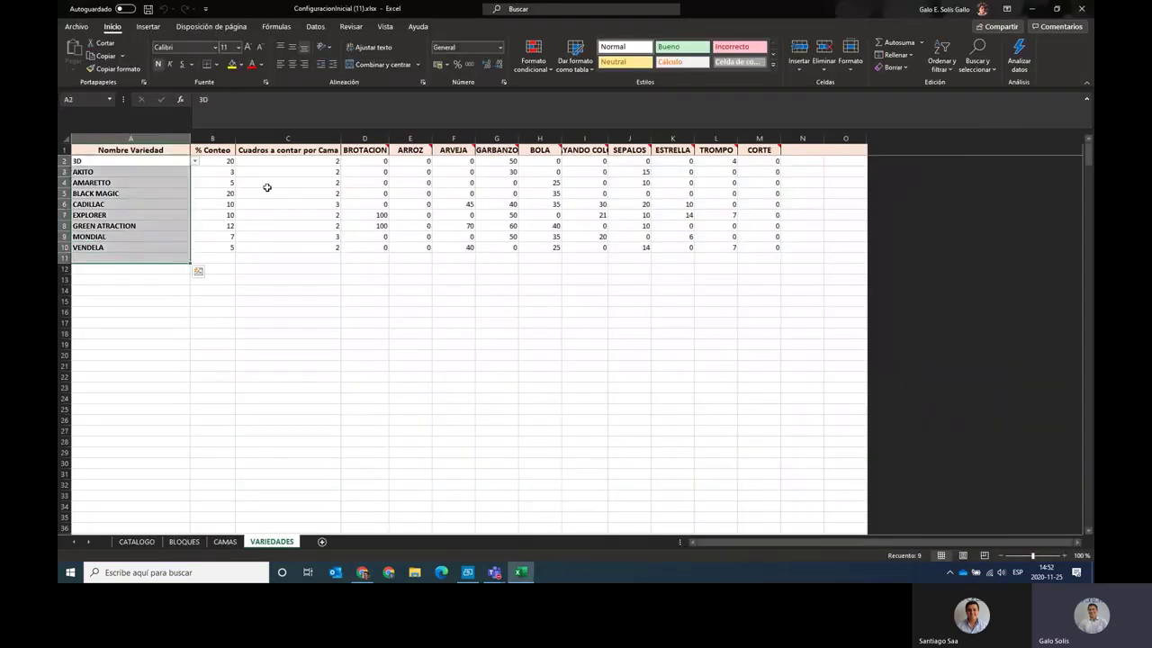
{"action": "left_click_drag", "start_coordinate": [224, 162], "coordinate": [213, 246]}
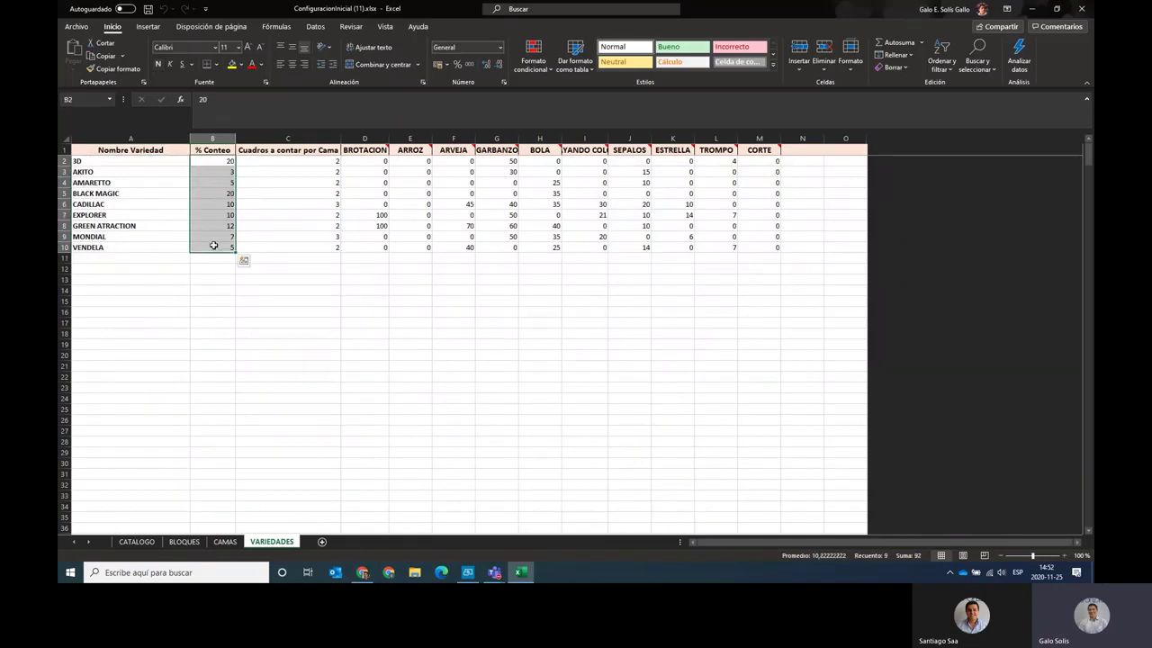
{"action": "key", "text": "alt+Tab"}
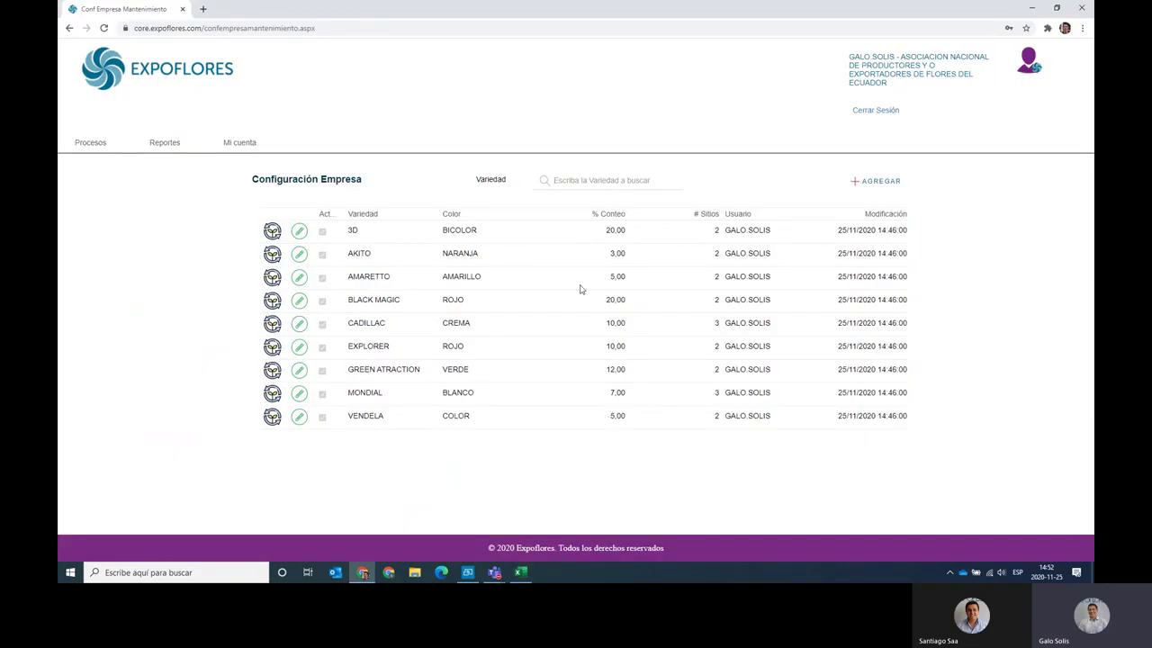
{"action": "key", "text": "alt+Tab"}
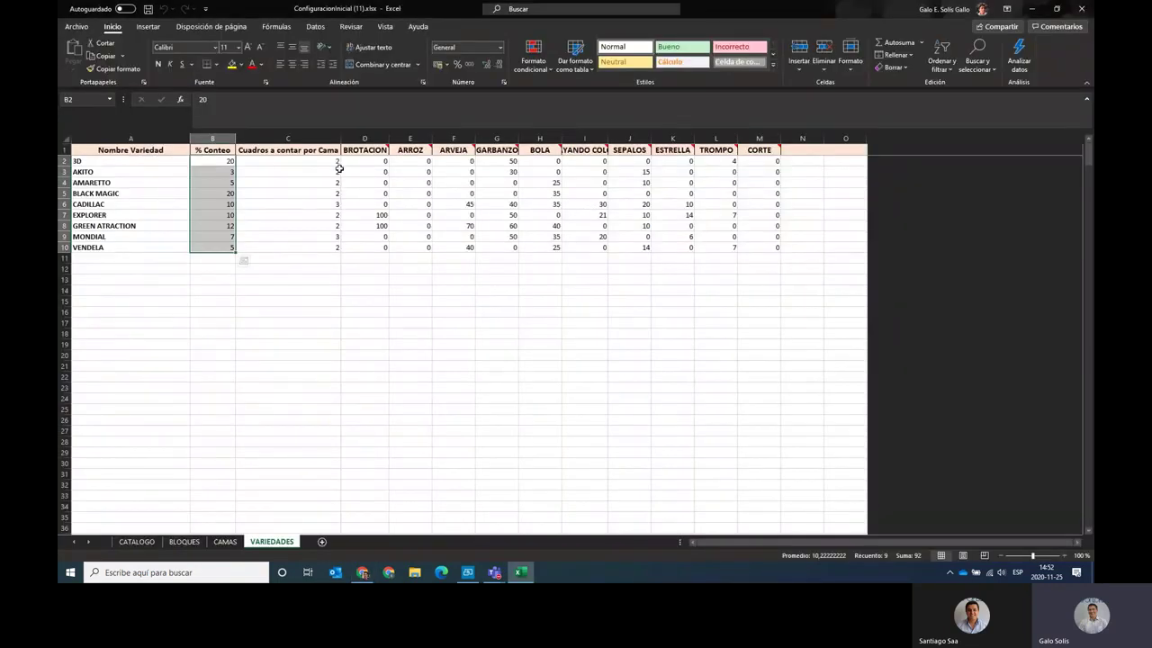
{"action": "left_click_drag", "start_coordinate": [331, 164], "coordinate": [331, 256]}
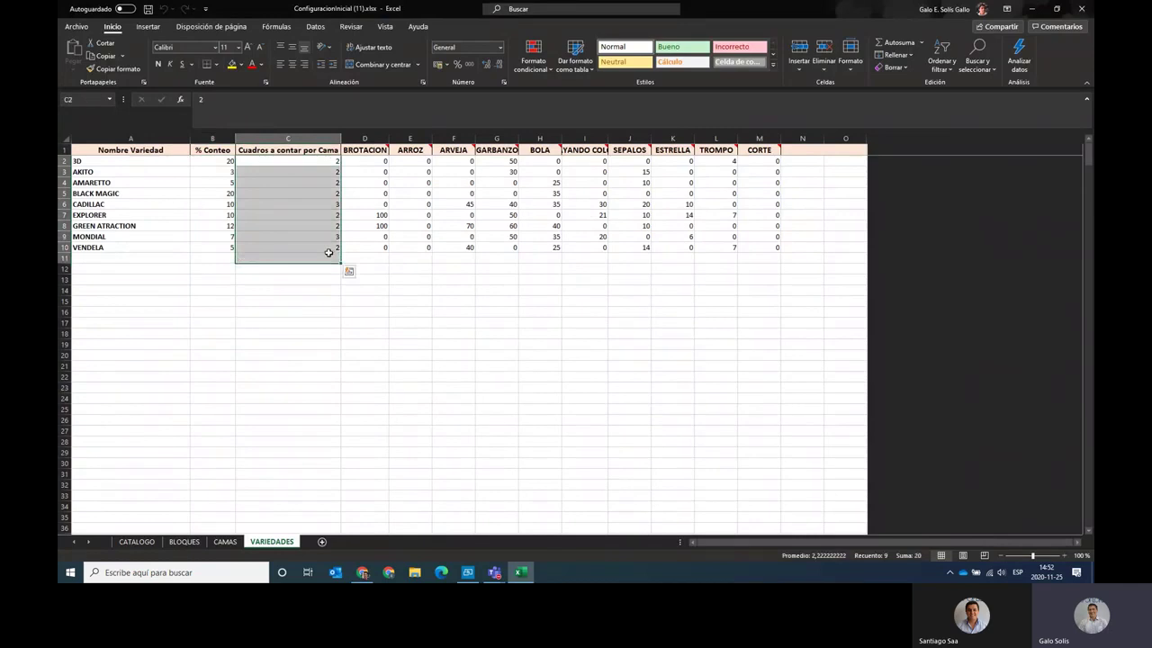
{"action": "left_click_drag", "start_coordinate": [368, 162], "coordinate": [738, 252]}
{"action": "left_click", "coordinate": [373, 216]}
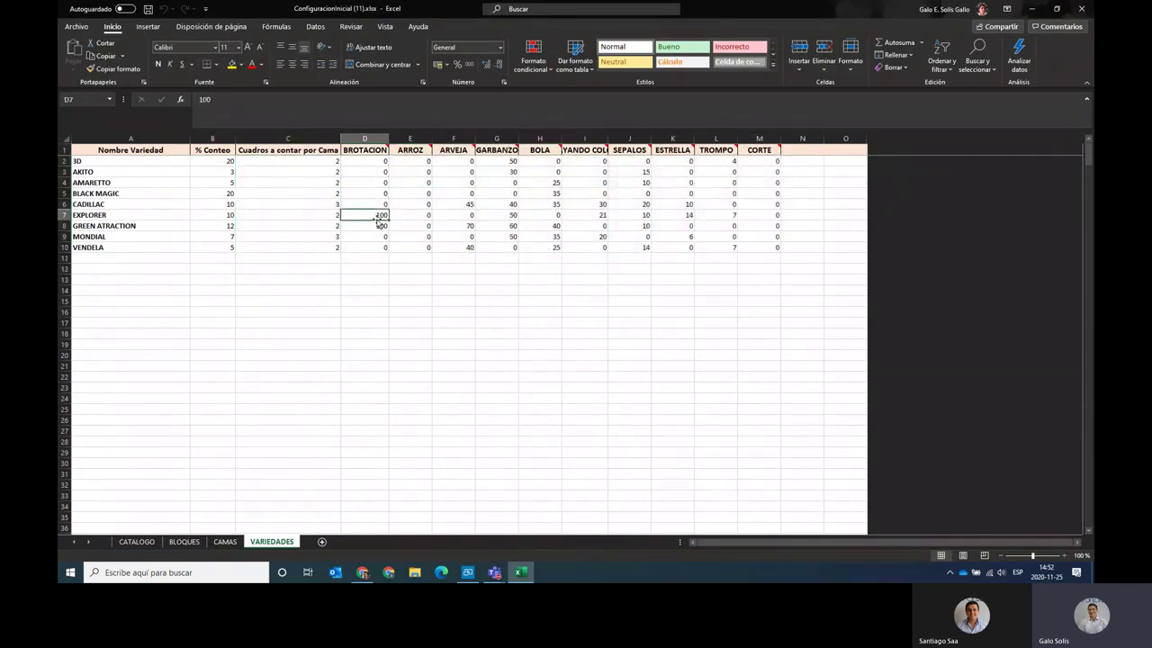
{"action": "left_click", "coordinate": [367, 139]}
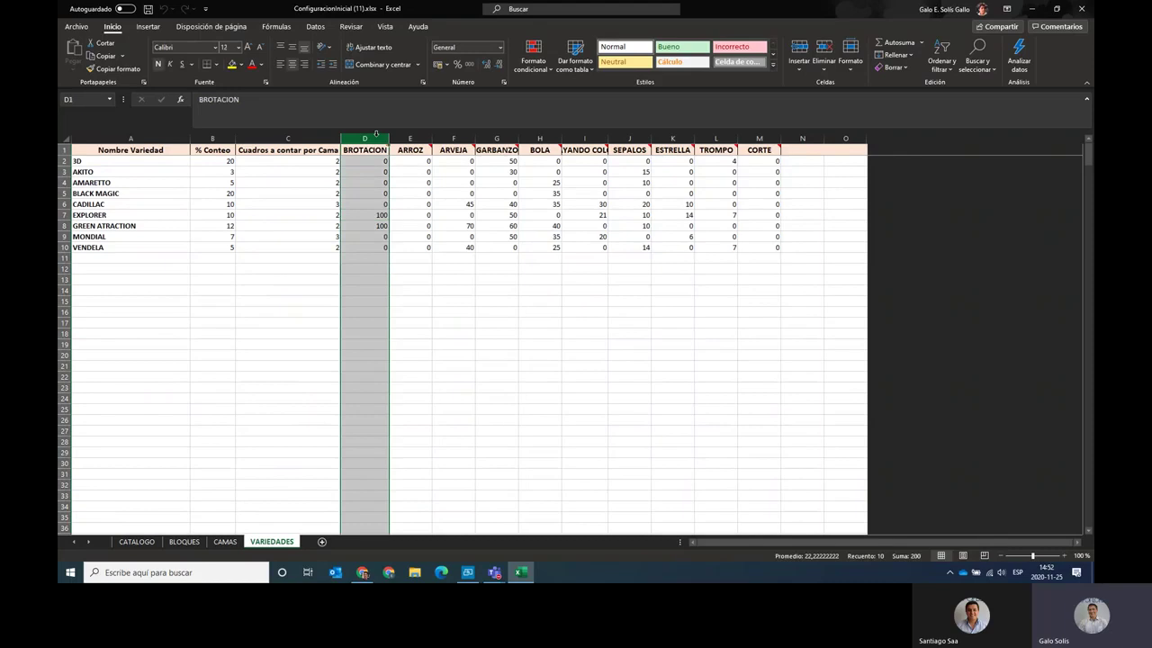
{"action": "left_click", "coordinate": [468, 139]}
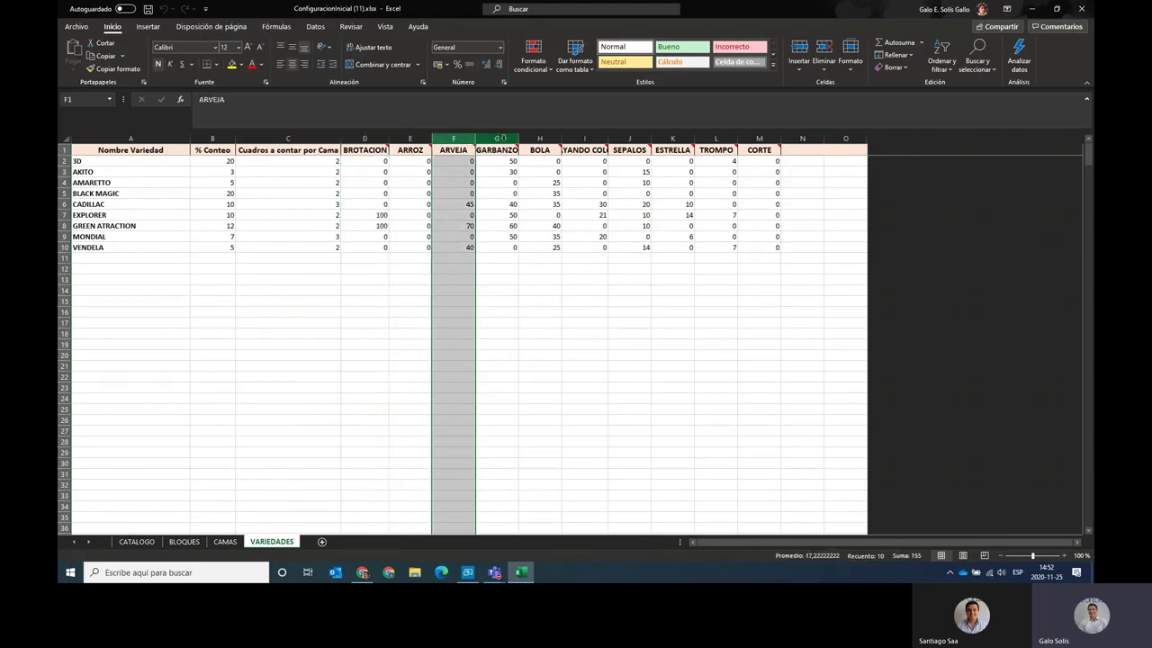
{"action": "left_click", "coordinate": [502, 139]}
{"action": "left_click", "coordinate": [552, 139]}
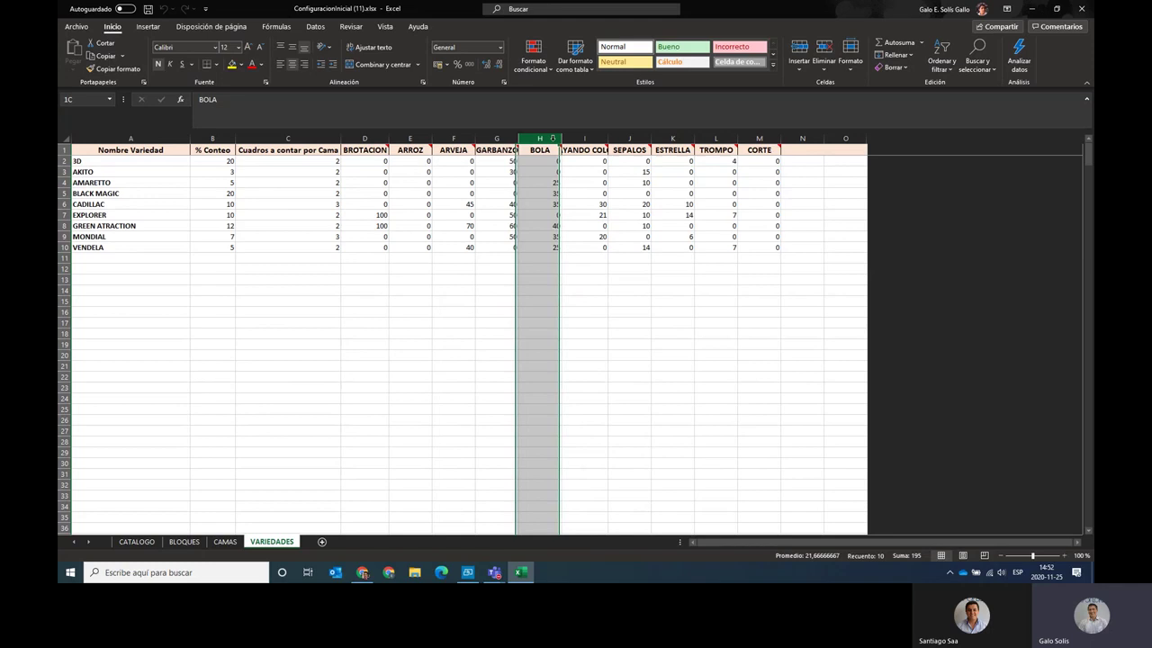
{"action": "left_click", "coordinate": [553, 194]}
{"action": "left_click", "coordinate": [599, 207]}
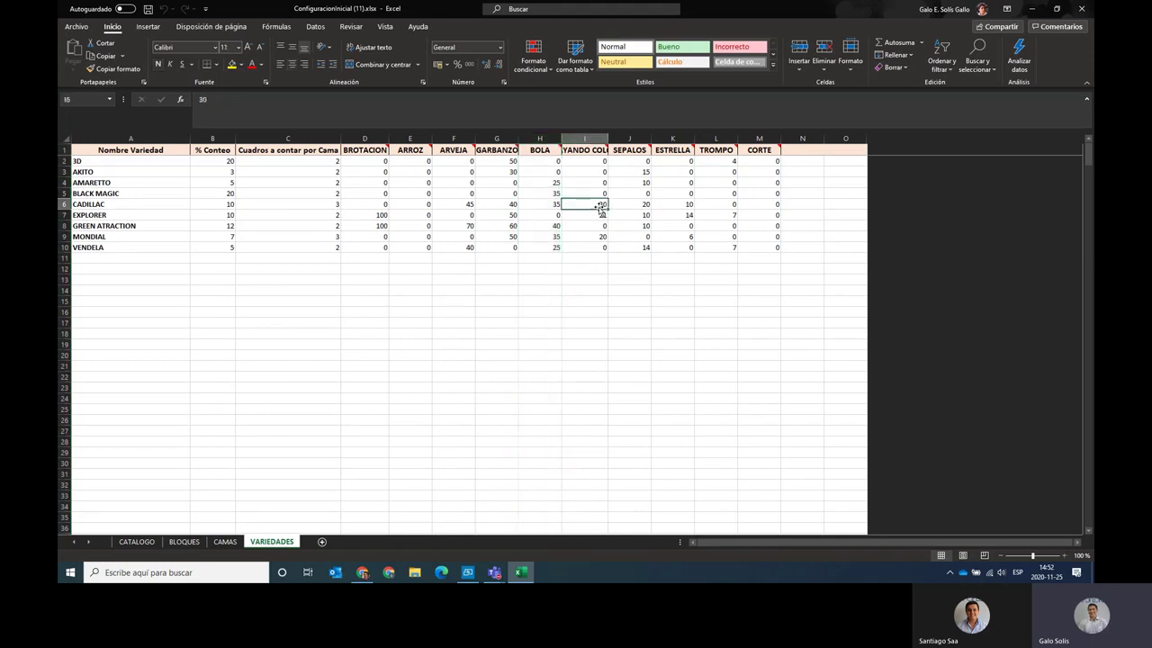
{"action": "left_click", "coordinate": [599, 225]}
{"action": "left_click", "coordinate": [599, 215]}
{"action": "left_click", "coordinate": [674, 213]}
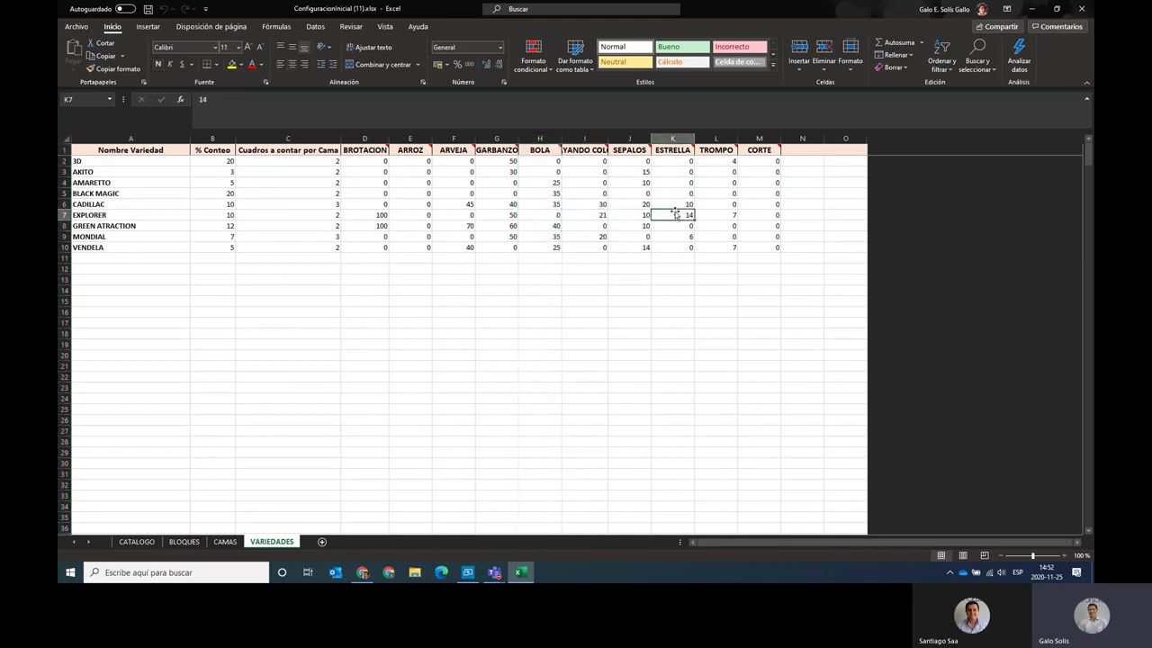
{"action": "left_click", "coordinate": [674, 205]}
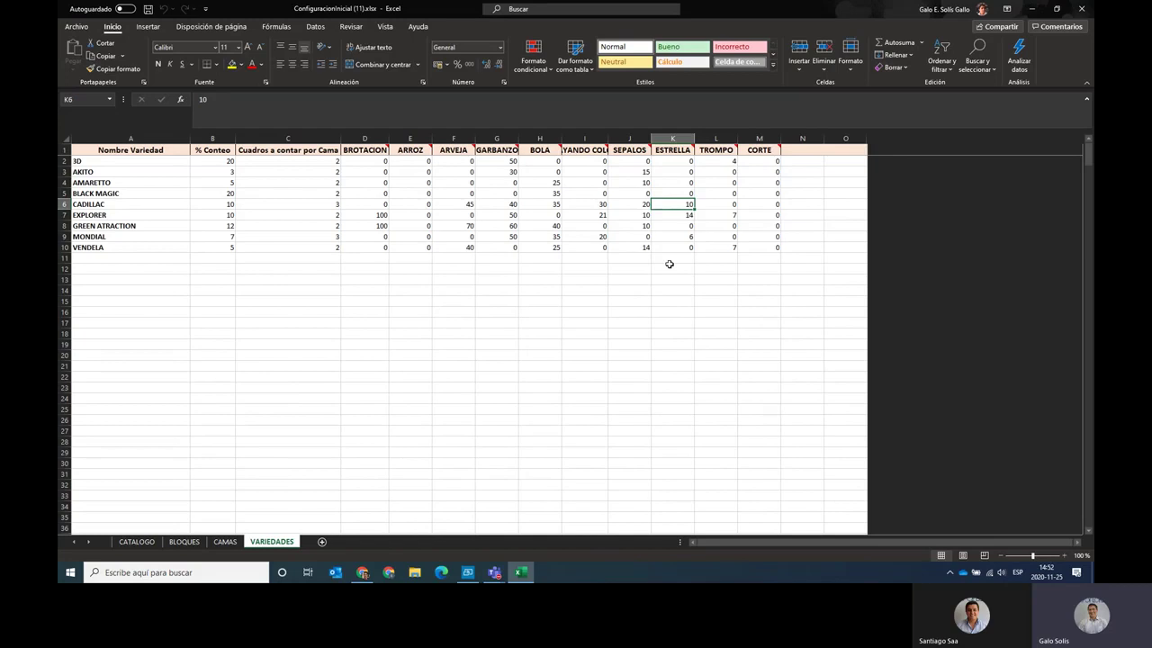
{"action": "key", "text": "alt+Tab"}
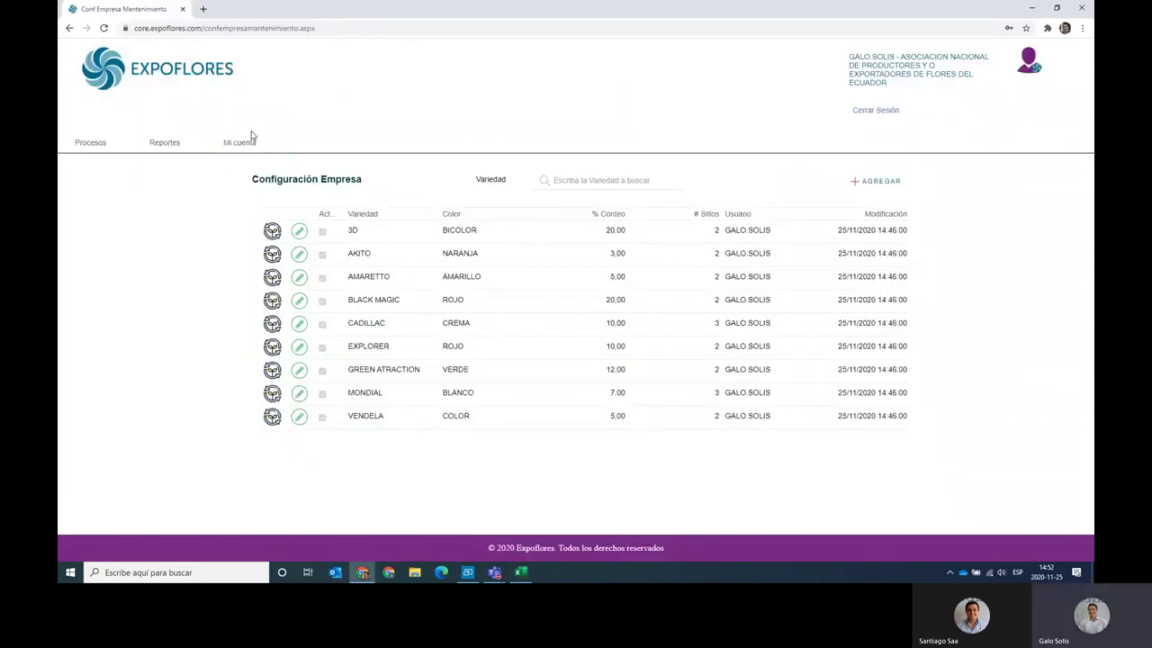
{"action": "key", "text": "alt+Tab"}
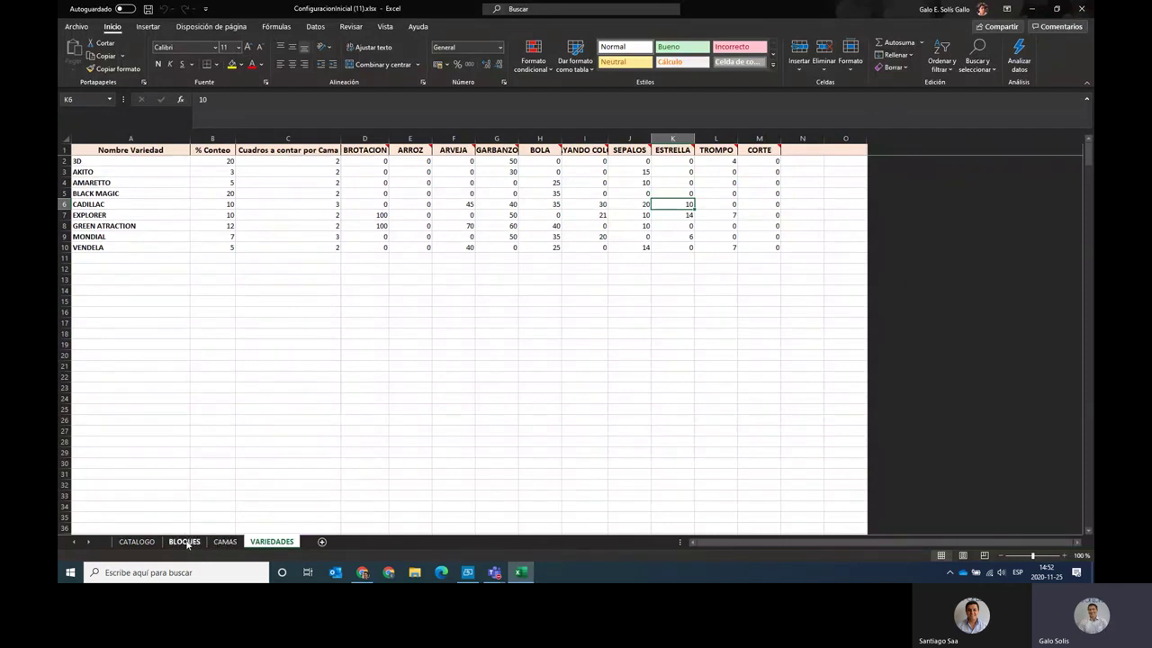
Review the block codes and farm codes on the BLOQUES sheet.
{"action": "left_click", "coordinate": [184, 541]}
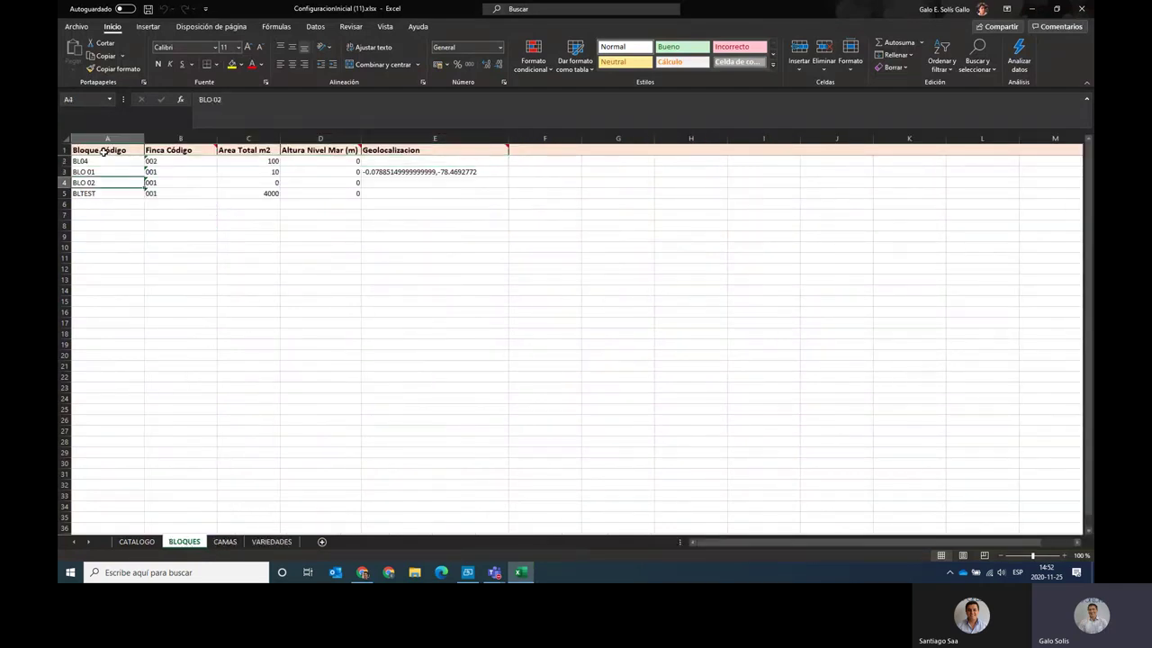
{"action": "left_click_drag", "start_coordinate": [99, 161], "coordinate": [410, 197]}
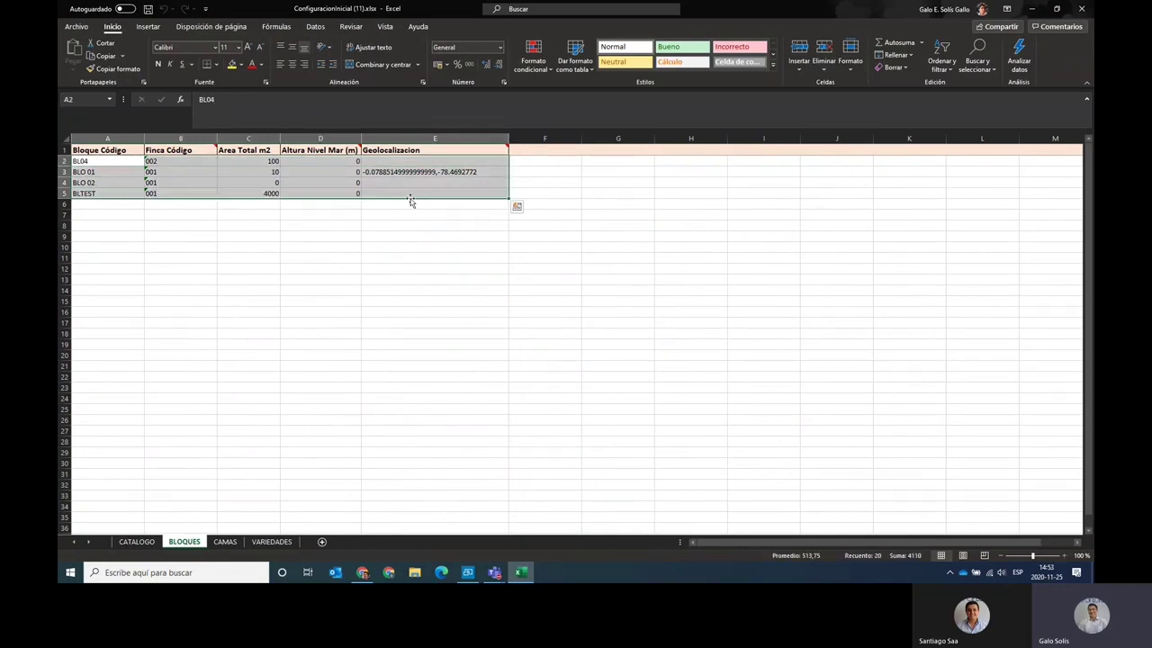
{"action": "left_click", "coordinate": [104, 162]}
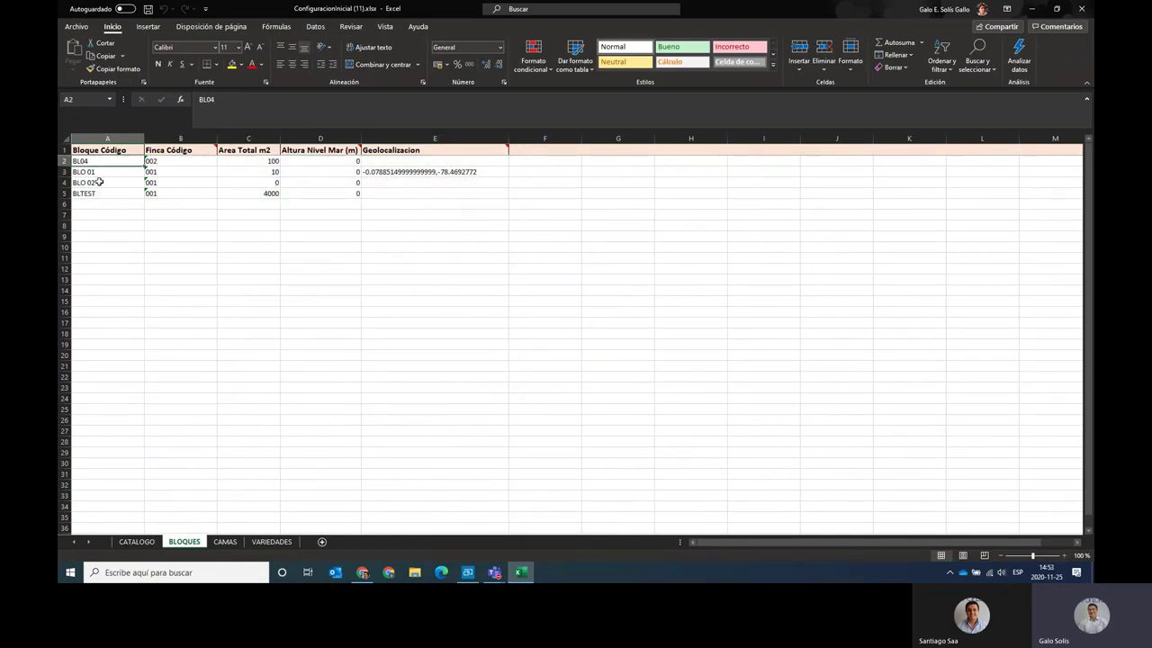
{"action": "mouse_move", "coordinate": [181, 161]}
{"action": "left_mouse_down"}
{"action": "mouse_move", "coordinate": [183, 193]}
{"action": "mouse_move", "coordinate": [173, 173]}
{"action": "left_mouse_up"}
{"action": "left_click", "coordinate": [188, 160]}
{"action": "left_click", "coordinate": [172, 161]}
{"action": "left_click", "coordinate": [173, 182]}
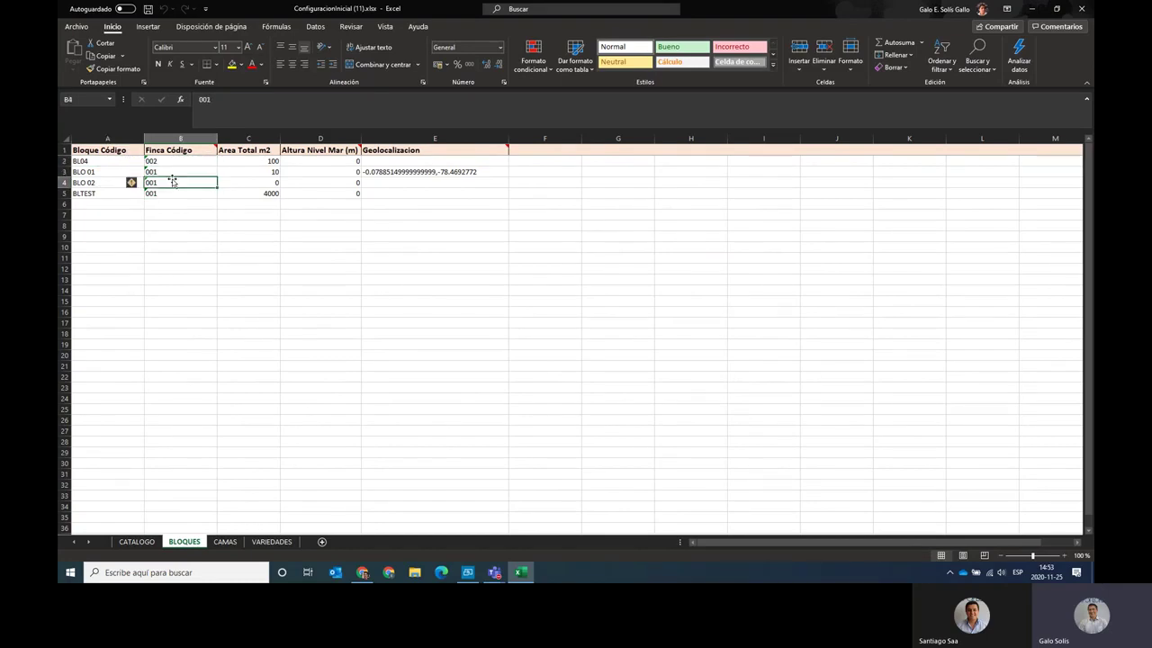
Check the company details in Expoflores Core, then compare farm codes, areas, altitudes and geolocation values.
{"action": "key", "text": "alt+Tab"}
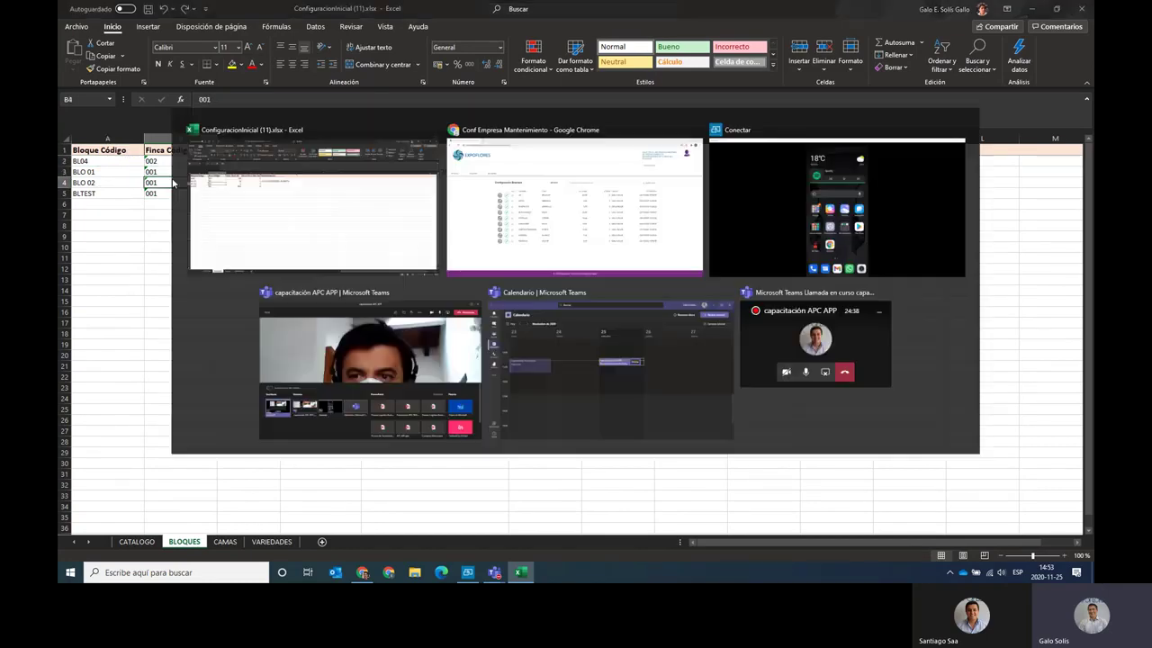
{"action": "mouse_move", "coordinate": [259, 146]}
{"action": "left_click", "coordinate": [252, 167]}
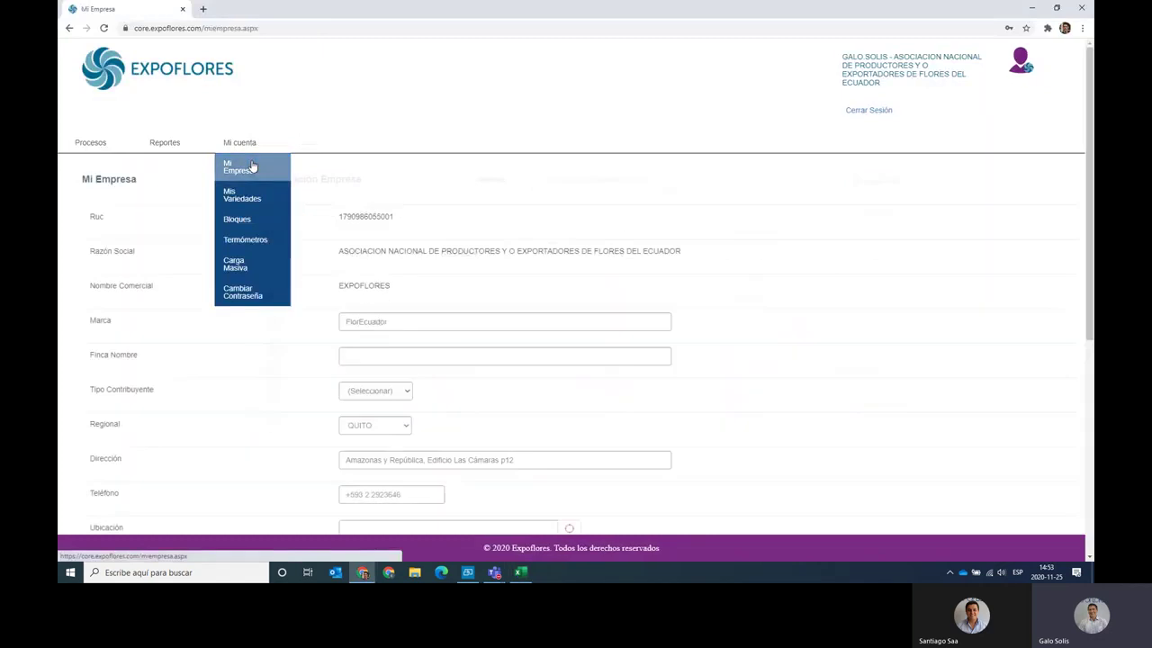
{"action": "scroll", "coordinate": [256, 315], "scroll_direction": "down", "scroll_amount": 5}
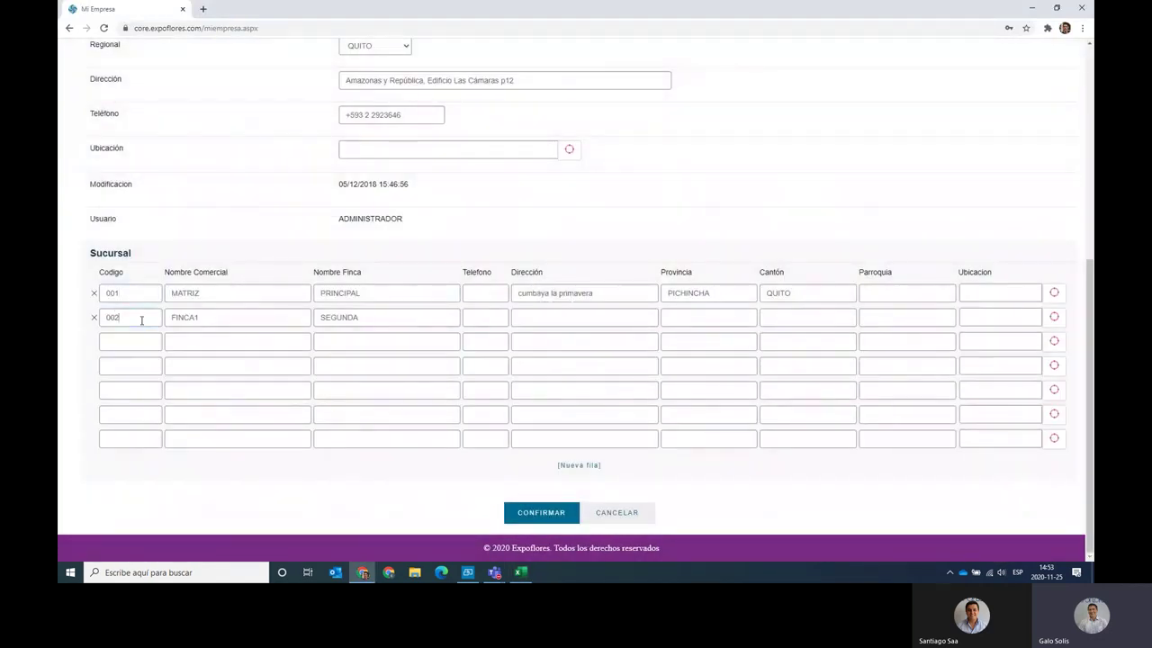
{"action": "key", "text": "alt+Tab"}
{"action": "left_click_drag", "start_coordinate": [189, 160], "coordinate": [190, 193]}
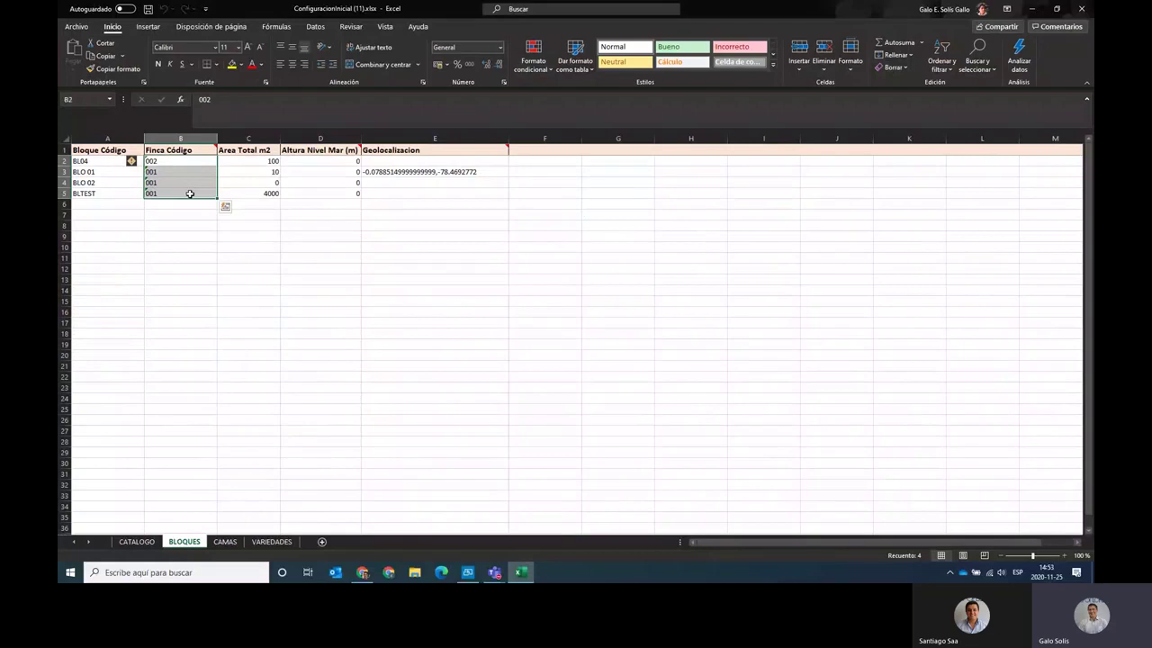
{"action": "left_click_drag", "start_coordinate": [268, 160], "coordinate": [270, 193]}
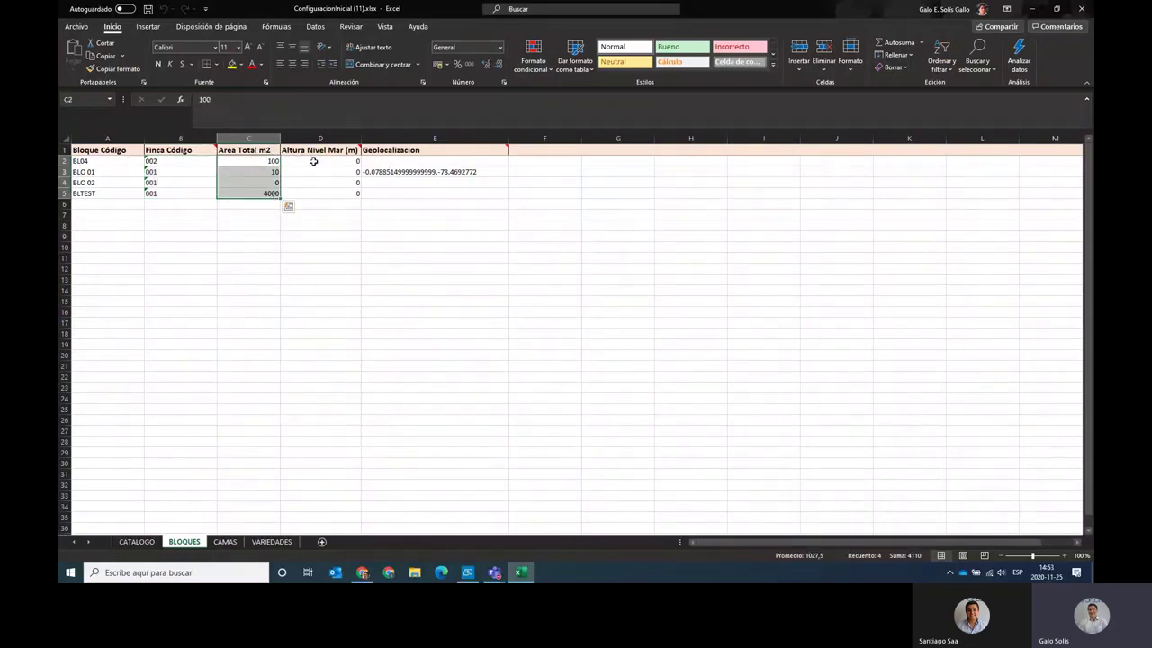
{"action": "left_click_drag", "start_coordinate": [311, 160], "coordinate": [316, 214]}
{"action": "left_click_drag", "start_coordinate": [437, 162], "coordinate": [441, 200]}
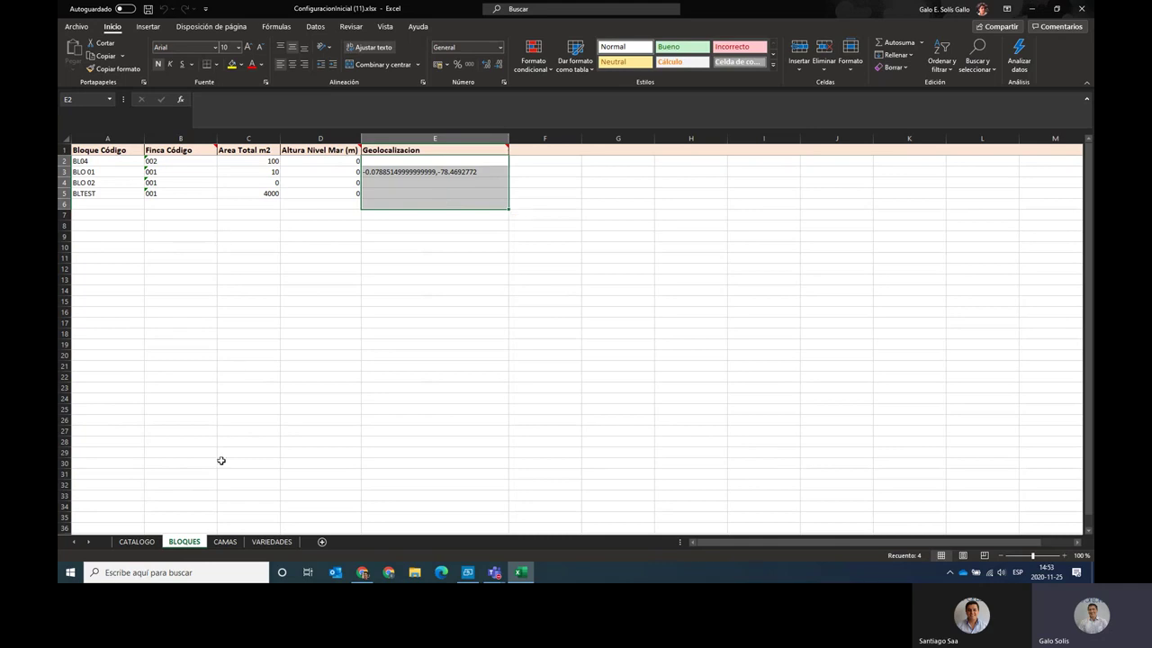
Open the CAMAS sheet and inspect the Localizacion Inicio note and start locations in G2 and G3.
{"action": "left_click", "coordinate": [225, 541]}
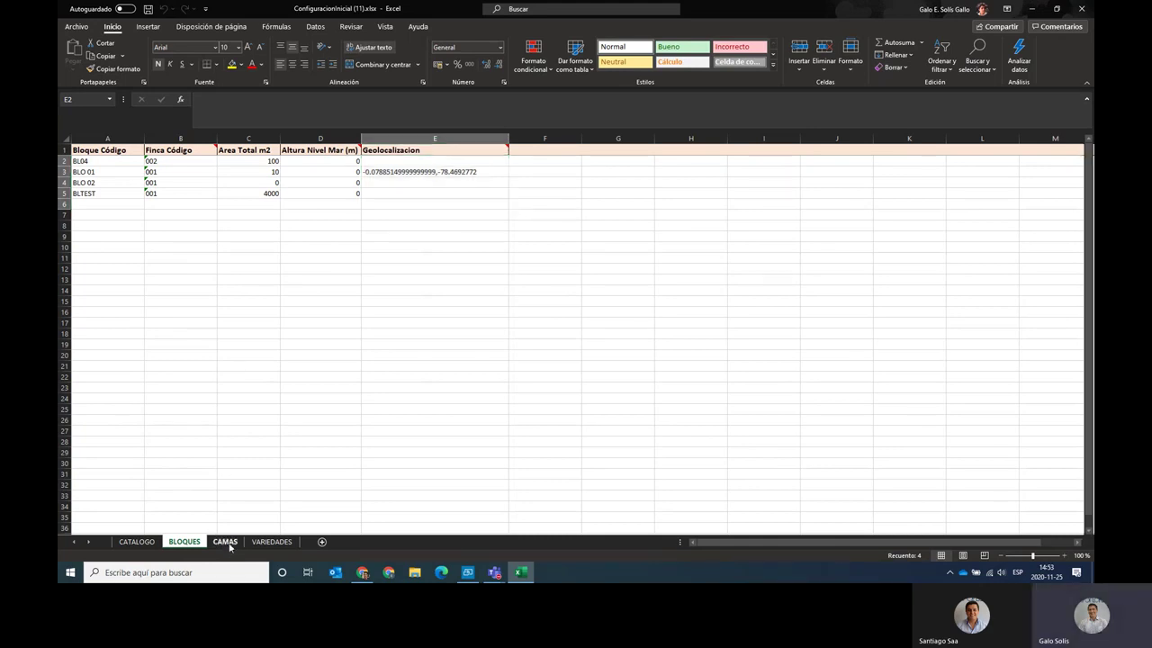
{"action": "left_click", "coordinate": [459, 151]}
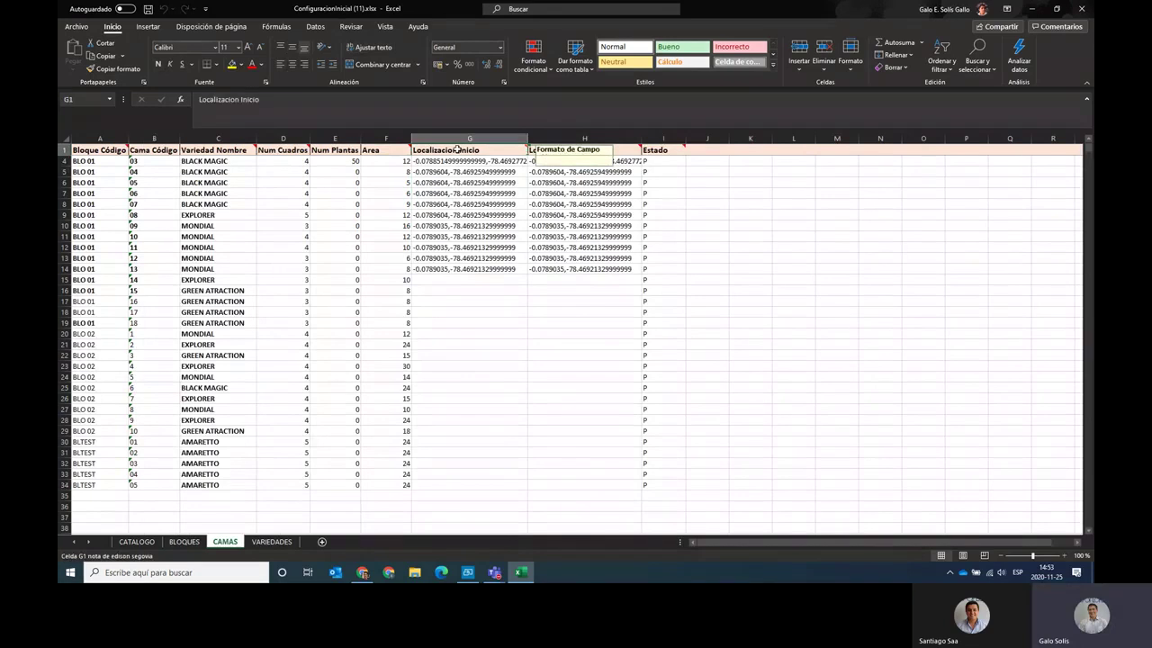
{"action": "left_click_drag", "start_coordinate": [456, 209], "coordinate": [473, 308]}
{"action": "scroll", "coordinate": [477, 270], "scroll_direction": "up", "scroll_amount": 1}
{"action": "left_click", "coordinate": [487, 163]}
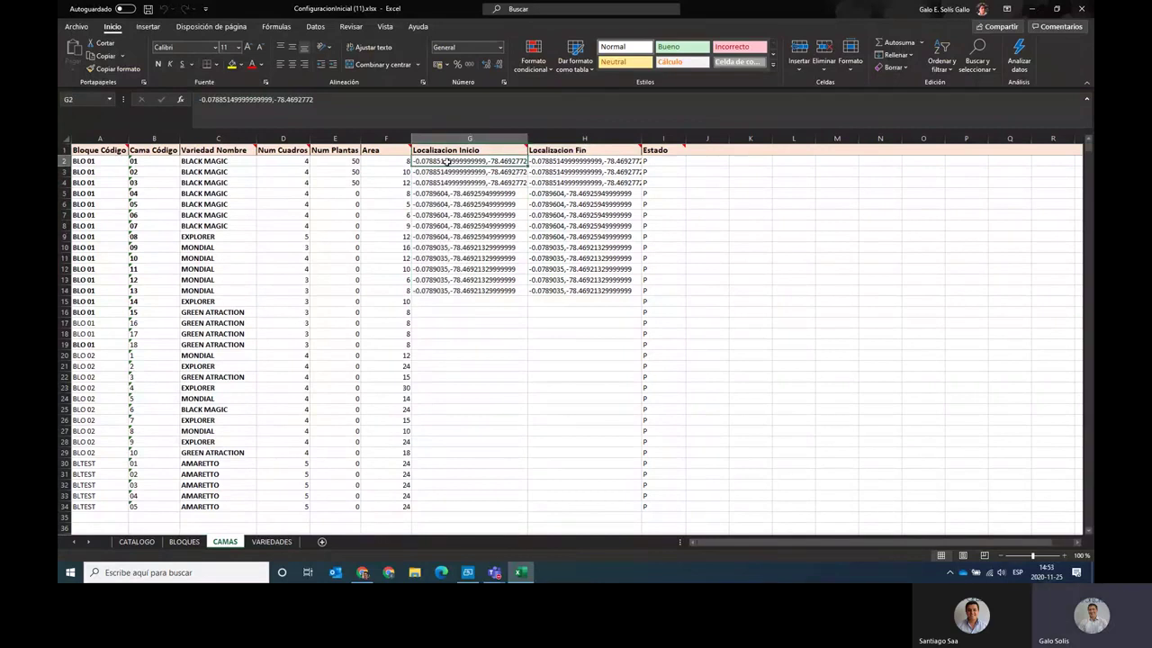
{"action": "left_click", "coordinate": [457, 172]}
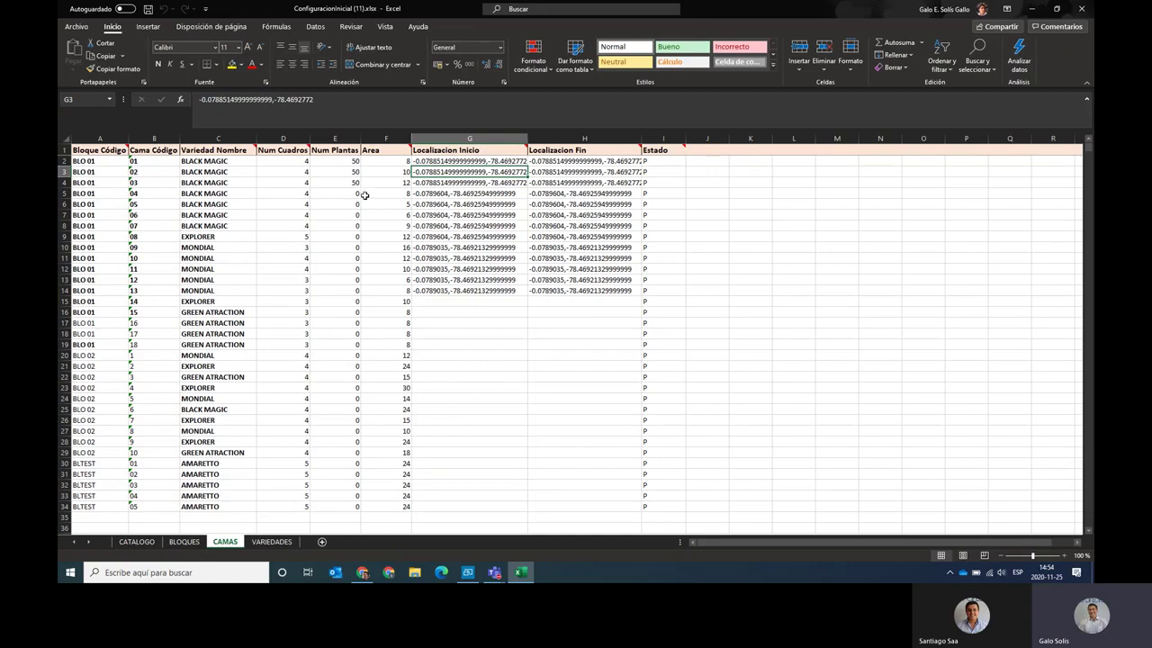
Set Num Cuadros to 4 for several BLO 01 beds and 6 for the BLTEST beds.
{"action": "left_click", "coordinate": [302, 171]}
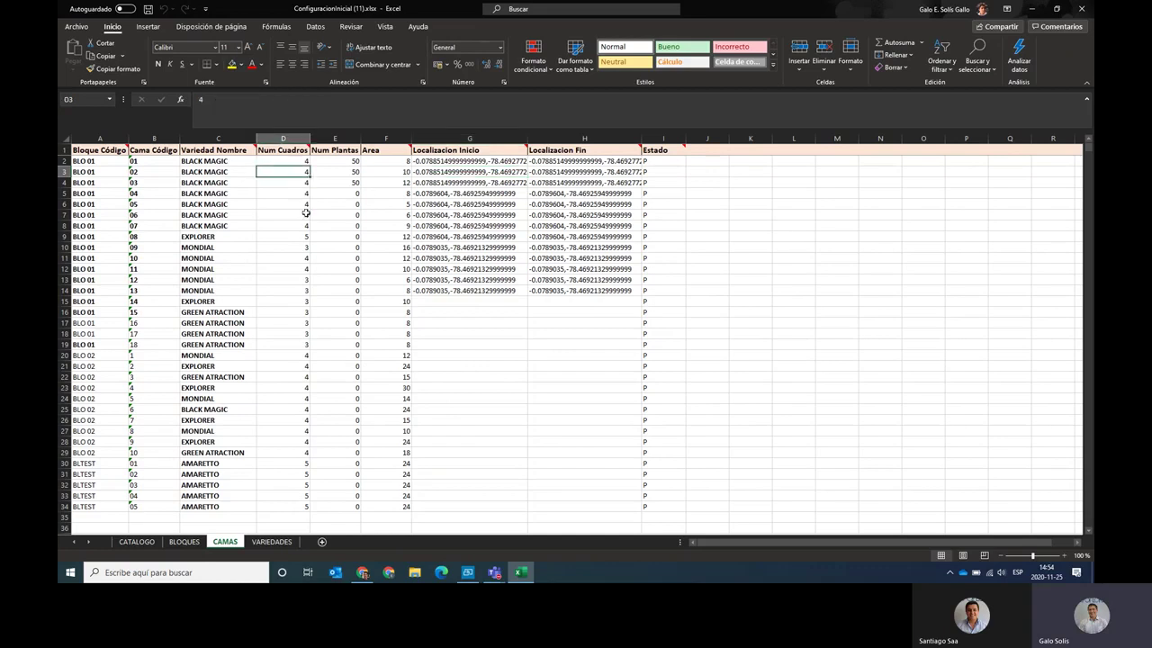
{"action": "key", "text": "Down"}
{"action": "key", "text": "Down"}
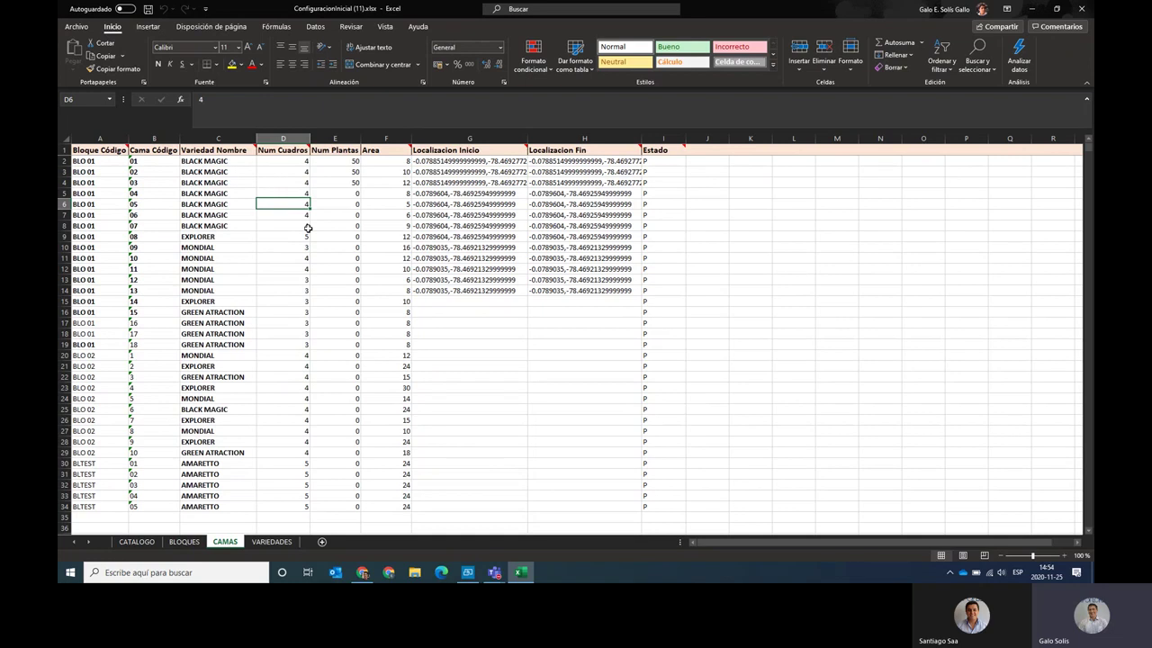
{"action": "key", "text": "Down"}
{"action": "key", "text": "Down"}
{"action": "key", "text": "Down"}
{"action": "key", "text": "Down"}
{"action": "key", "text": "Down"}
{"action": "key", "text": "Down"}
{"action": "key", "text": "Down"}
{"action": "key", "text": "Down"}
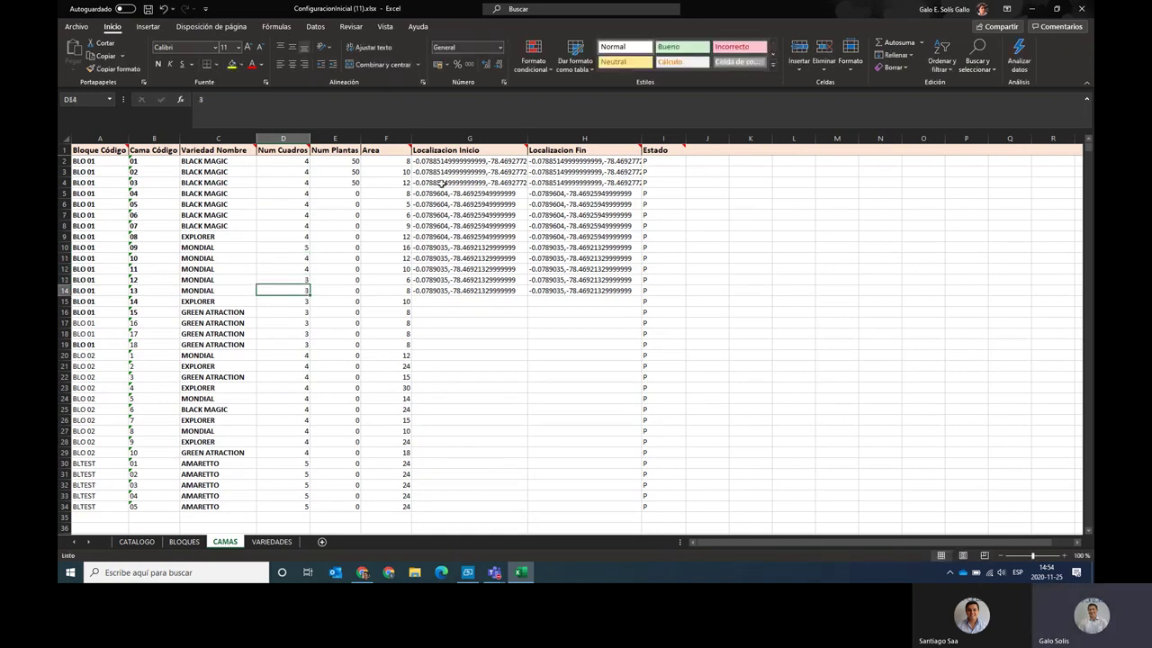
{"action": "key", "text": "Down"}
{"action": "type", "text": "4 4 4 4 4"}
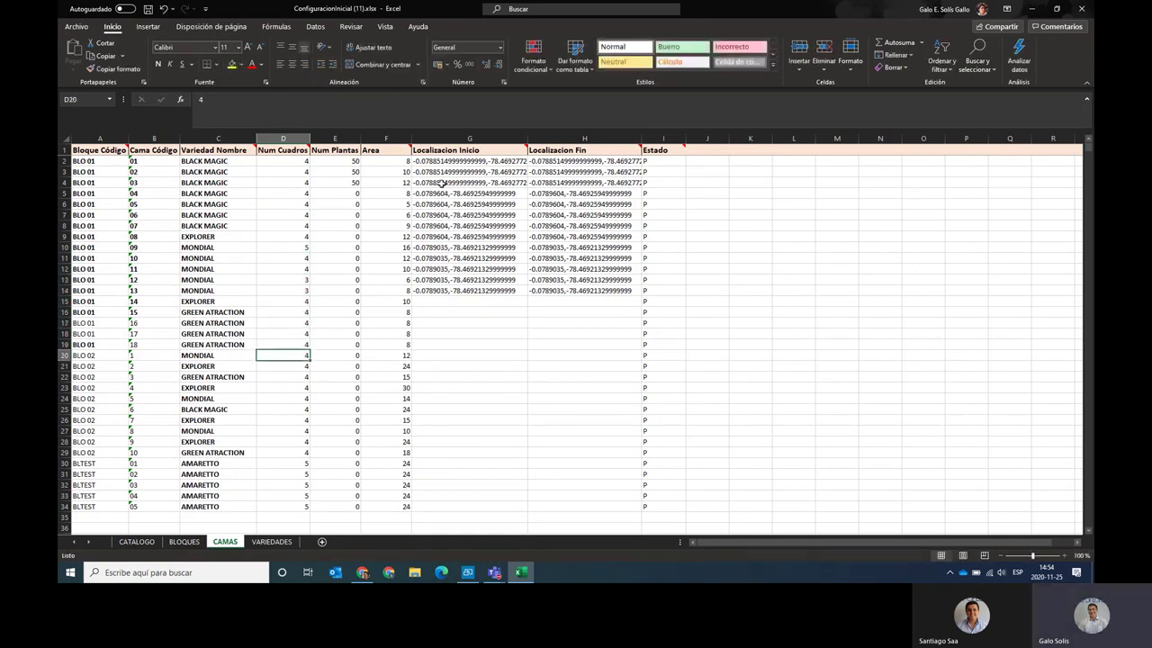
{"action": "key", "text": "Up"}
{"action": "key", "text": "Up"}
{"action": "key", "text": "Up"}
{"action": "key", "text": "Up"}
{"action": "key", "text": "Up"}
{"action": "key", "text": "Up"}
{"action": "key", "text": "Up"}
{"action": "type", "text": "4 4"}
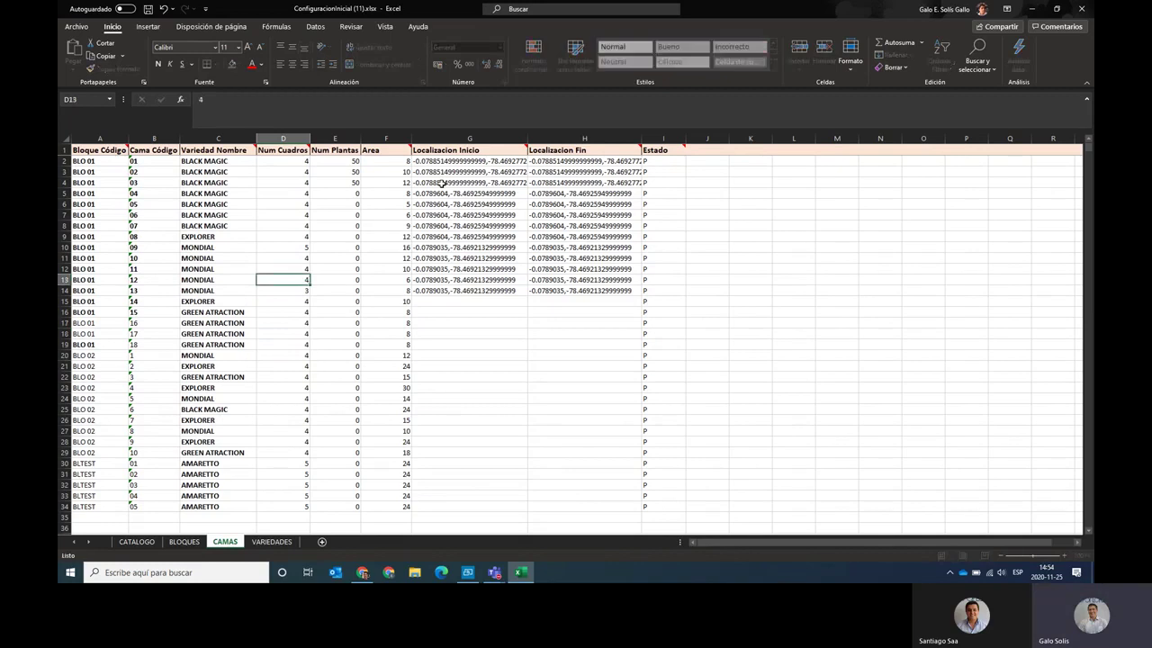
{"action": "key", "text": "Down"}
{"action": "key", "text": "Down"}
{"action": "key", "text": "Down"}
{"action": "key", "text": "Down"}
{"action": "key", "text": "Down"}
{"action": "key", "text": "Down"}
{"action": "key", "text": "Down"}
{"action": "key", "text": "Down"}
{"action": "key", "text": "Down"}
{"action": "key", "text": "Down"}
{"action": "key", "text": "Down"}
{"action": "key", "text": "Down"}
{"action": "key", "text": "Down"}
{"action": "key", "text": "Down"}
{"action": "key", "text": "Down"}
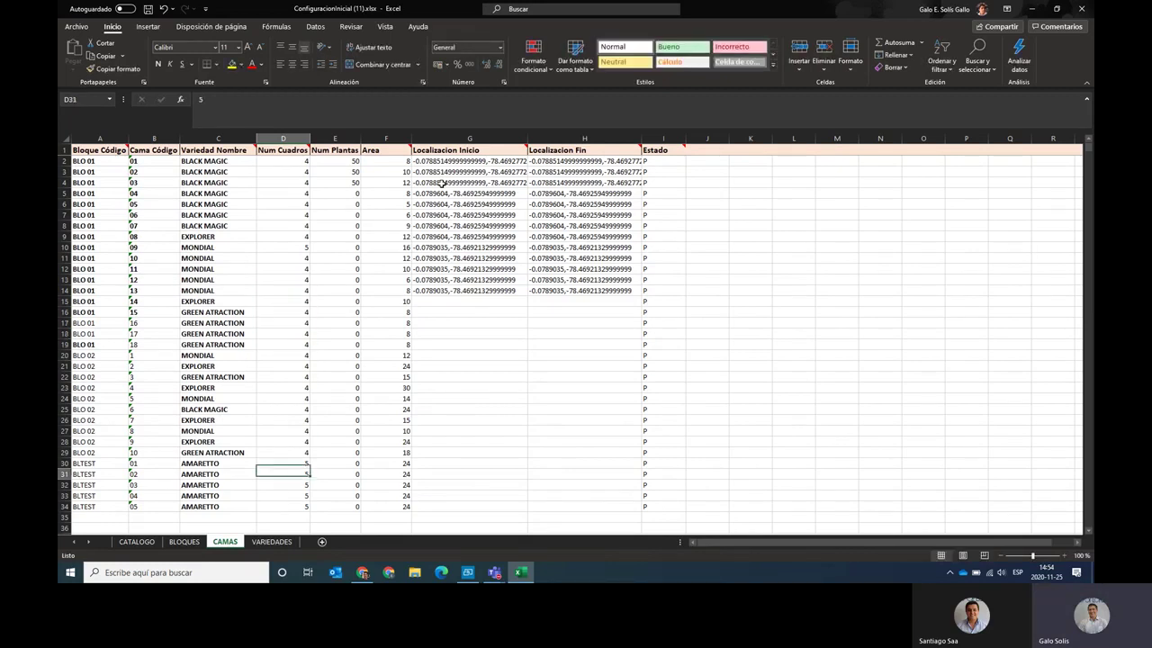
{"action": "type", "text": "6 6 6 6 6"}
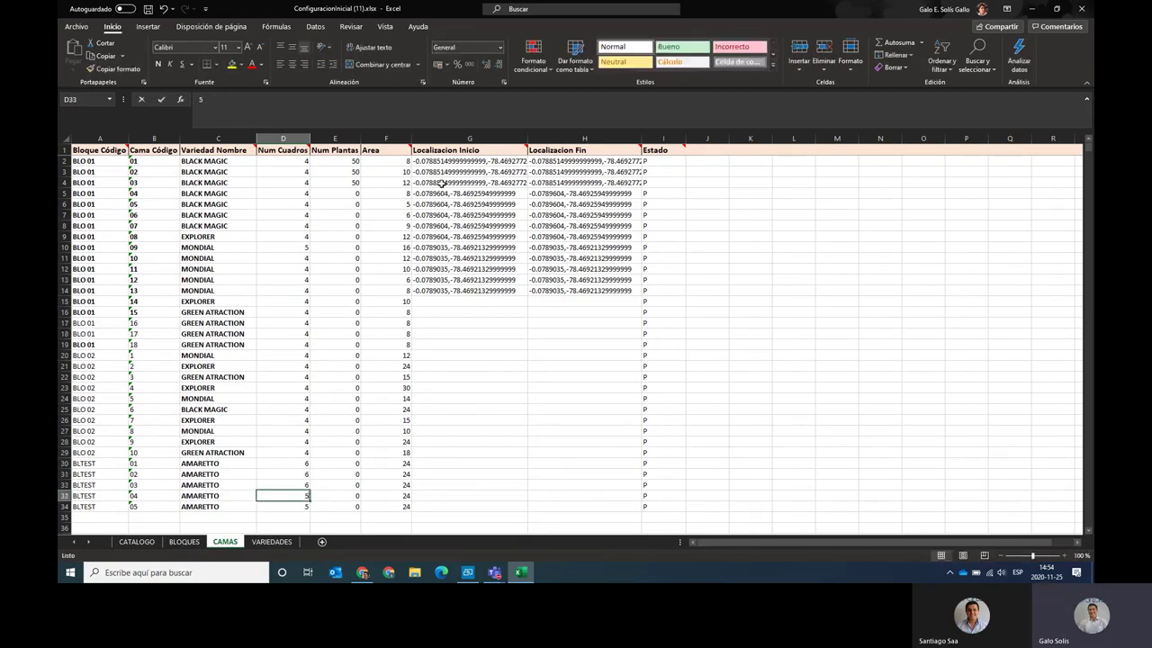
Set the area of all five BLTEST beds (F30 to F34) to 32.
{"action": "key", "text": "Right"}
{"action": "key", "text": "Right"}
{"action": "key", "text": "Right"}
{"action": "key", "text": "Up"}
{"action": "key", "text": "Up"}
{"action": "key", "text": "Up"}
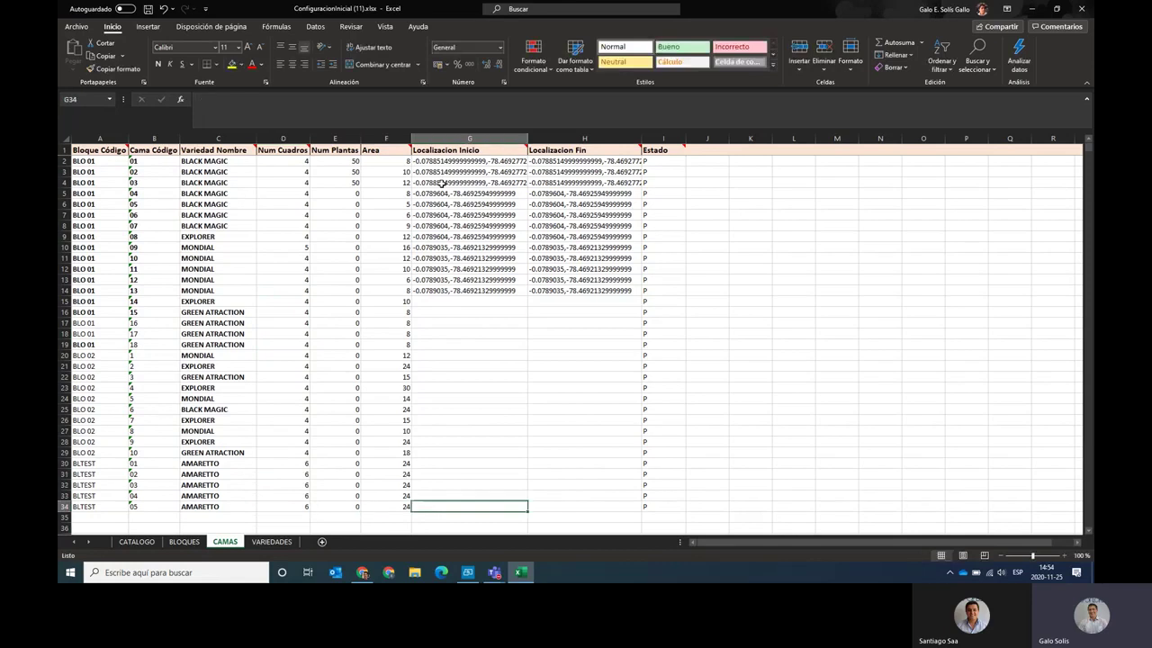
{"action": "key", "text": "Left"}
{"action": "key", "text": "Up"}
{"action": "key", "text": "Up"}
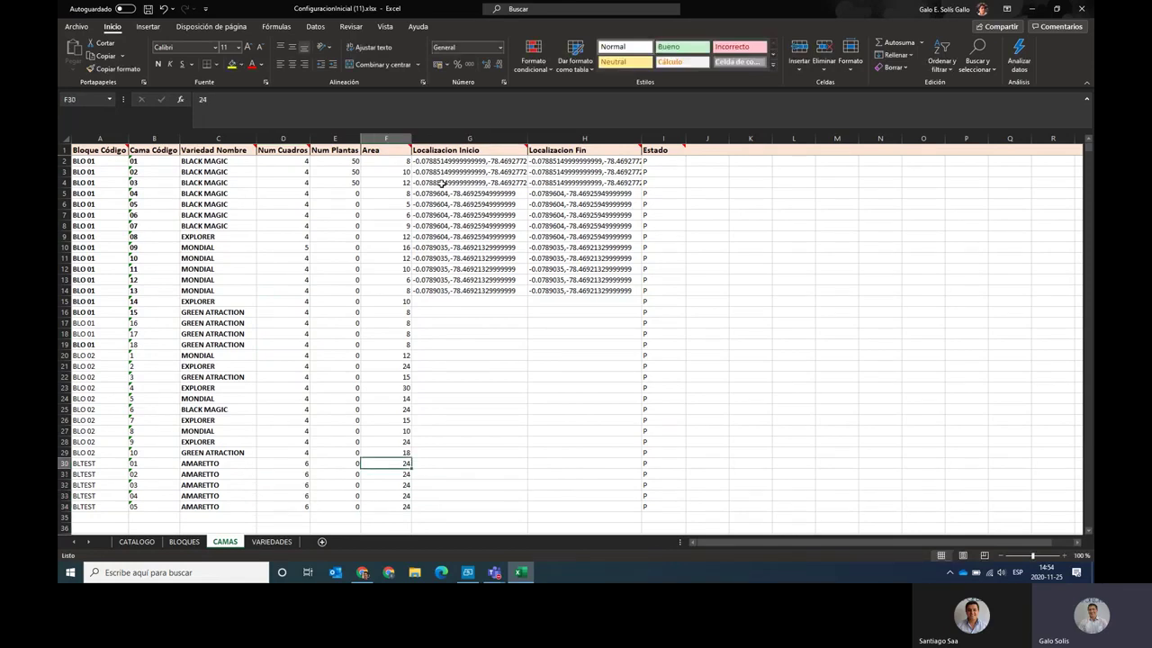
{"action": "type", "text": "32"}
{"action": "key", "text": "ctrl+Return"}
{"action": "key", "text": "ctrl+c"}
{"action": "key", "text": "Down"}
{"action": "key", "text": "ctrl+v"}
{"action": "key", "text": "Down"}
{"action": "key", "text": "ctrl+v"}
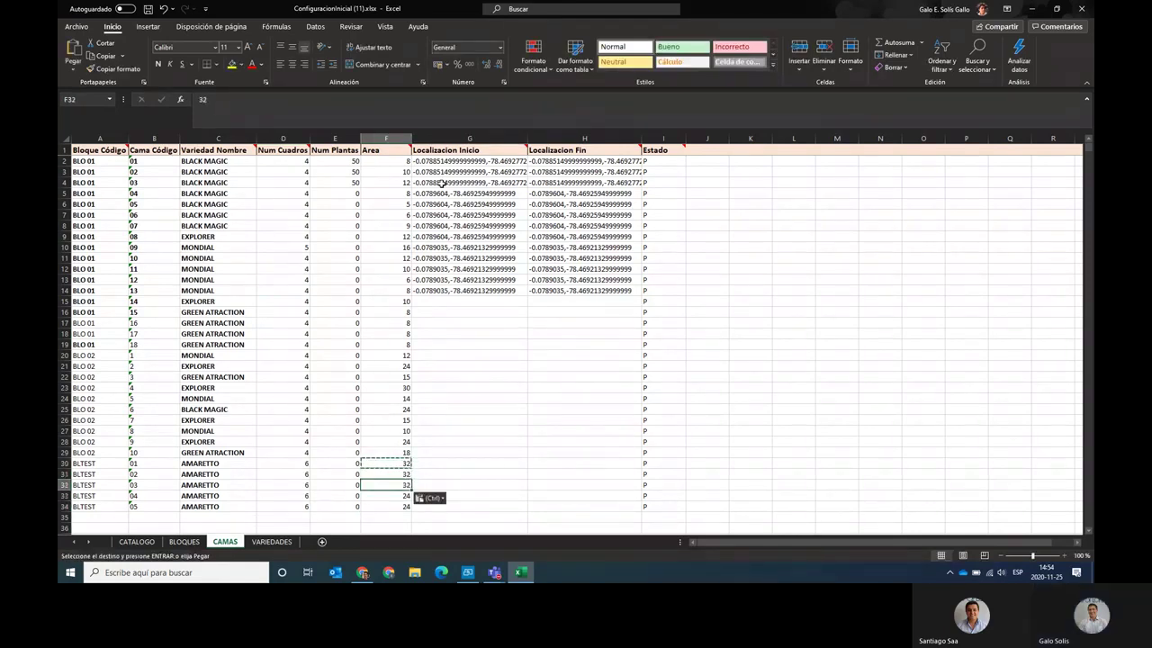
{"action": "key", "text": "Down"}
{"action": "key", "text": "ctrl+v"}
{"action": "key", "text": "Down"}
{"action": "key", "text": "ctrl+v"}
{"action": "key", "text": "Escape"}
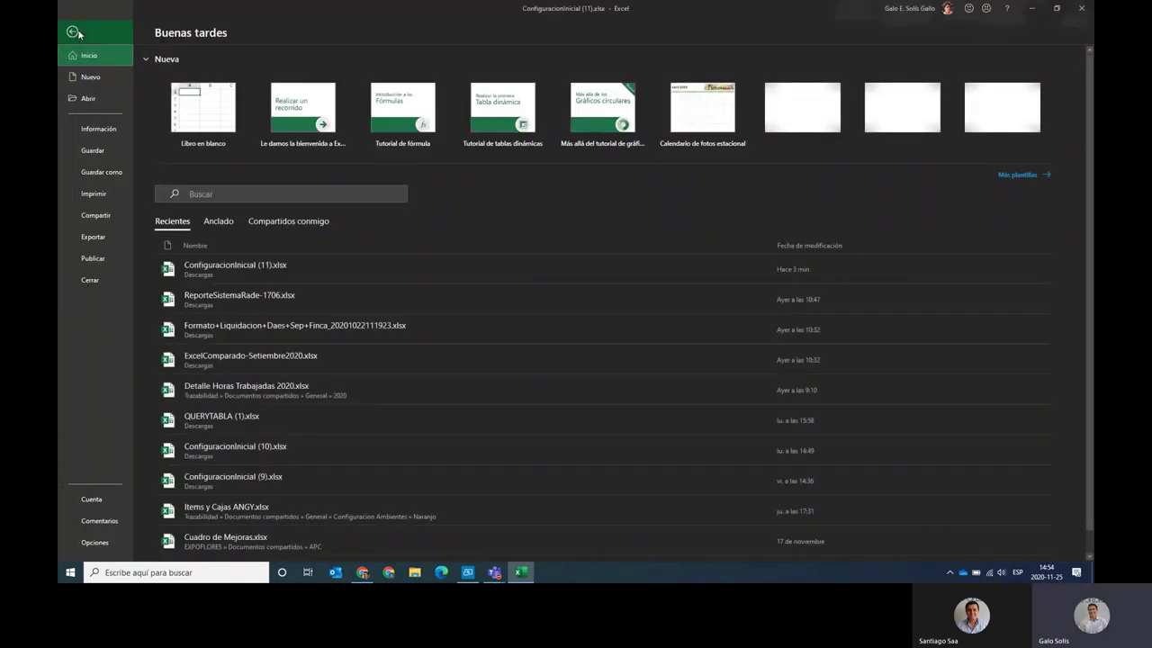
Save the workbook as ConfiguracionInicial TEST.xlsx and close Excel.
{"action": "left_click", "coordinate": [99, 170]}
{"action": "left_click", "coordinate": [451, 81]}
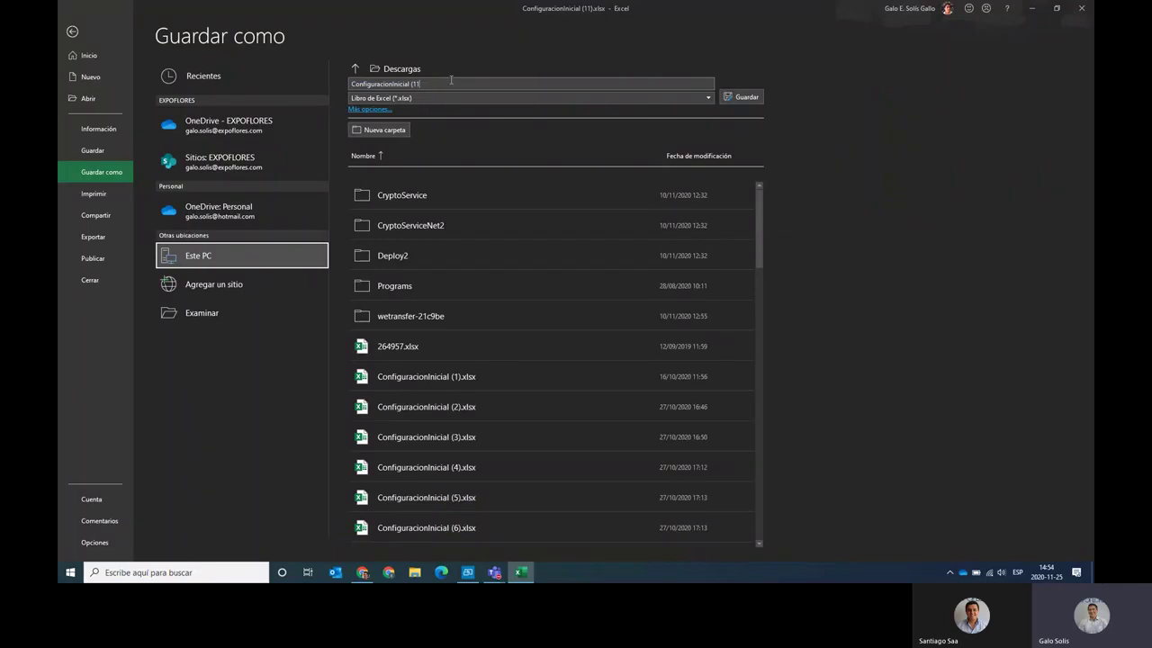
{"action": "key", "text": "BackSpace"}
{"action": "key", "text": "BackSpace"}
{"action": "key", "text": "Return"}
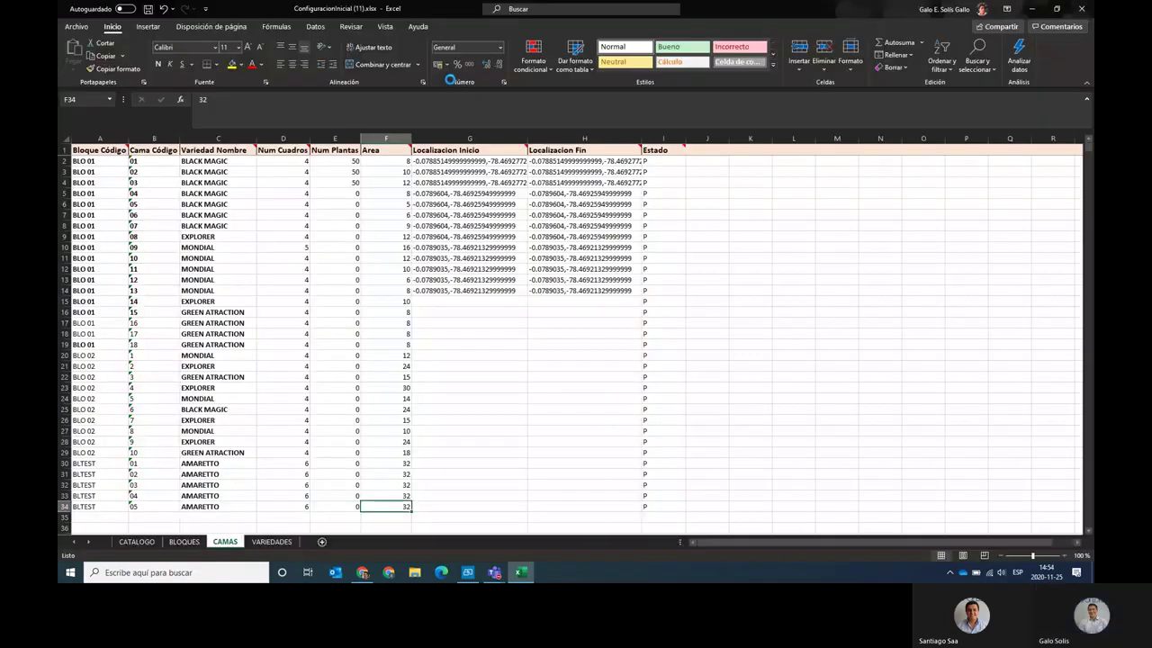
{"action": "key", "text": "alt+Tab"}
{"action": "key", "text": "alt+Tab"}
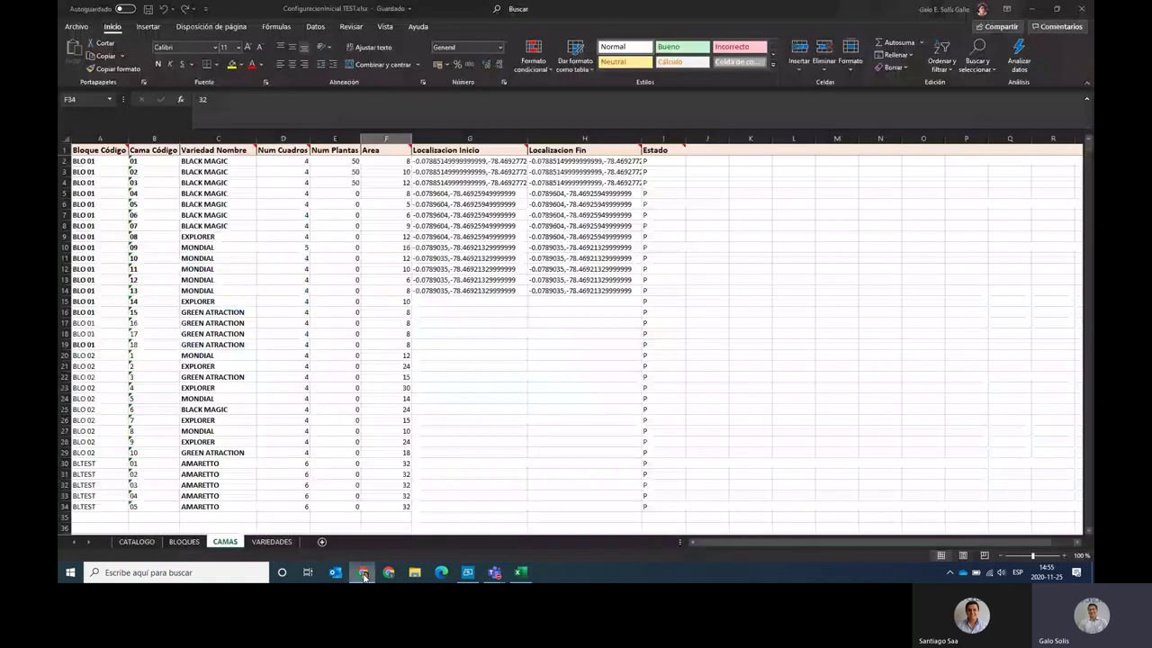
{"action": "left_click", "coordinate": [1079, 11]}
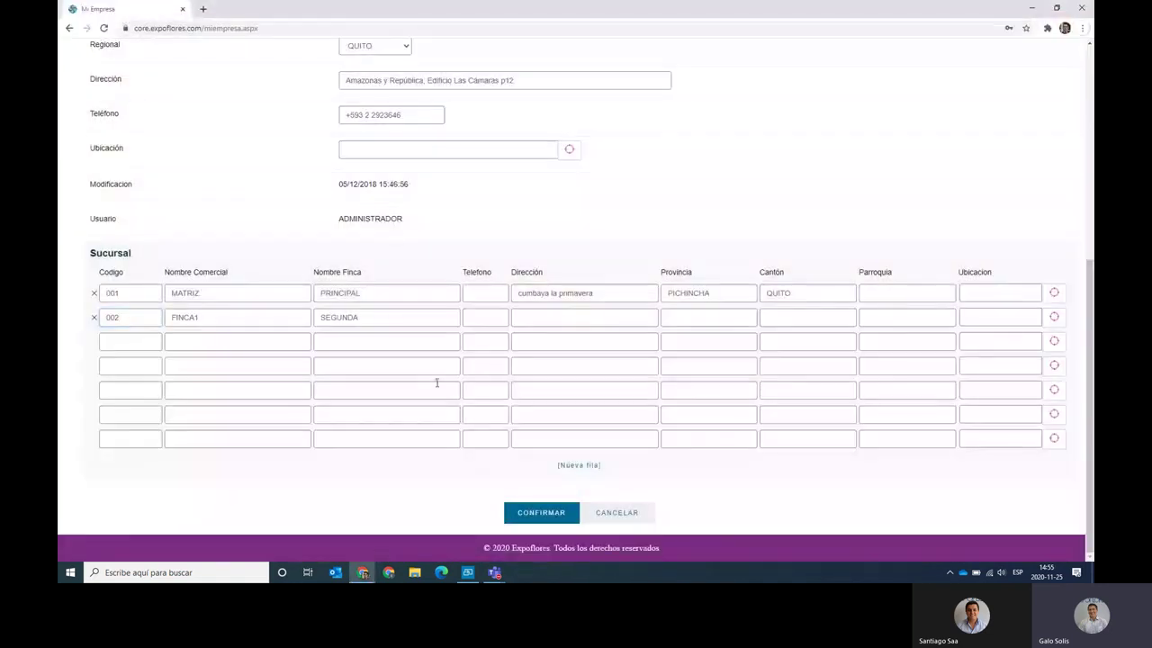
{"action": "scroll", "coordinate": [615, 247], "scroll_direction": "up", "scroll_amount": 5}
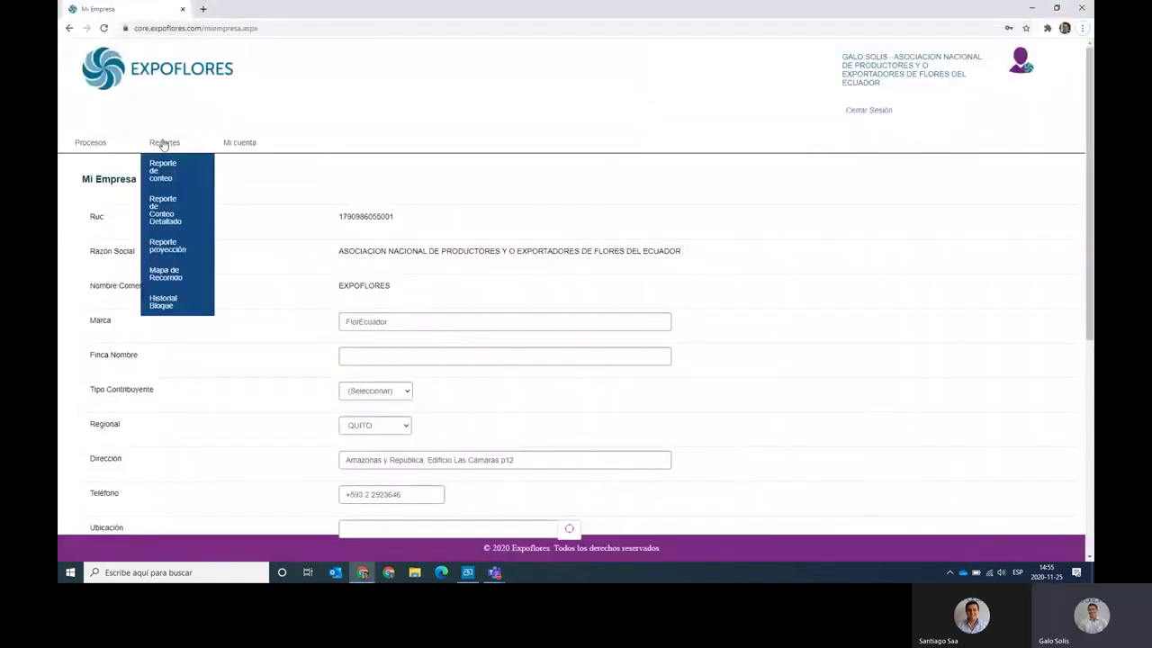
Upload ConfiguracionInicial TEST.xlsx from Descargas via Carga Masiva, loading 4 blocks, 9 varieties, 33 beds.
{"action": "mouse_move", "coordinate": [224, 157]}
{"action": "left_click", "coordinate": [240, 268]}
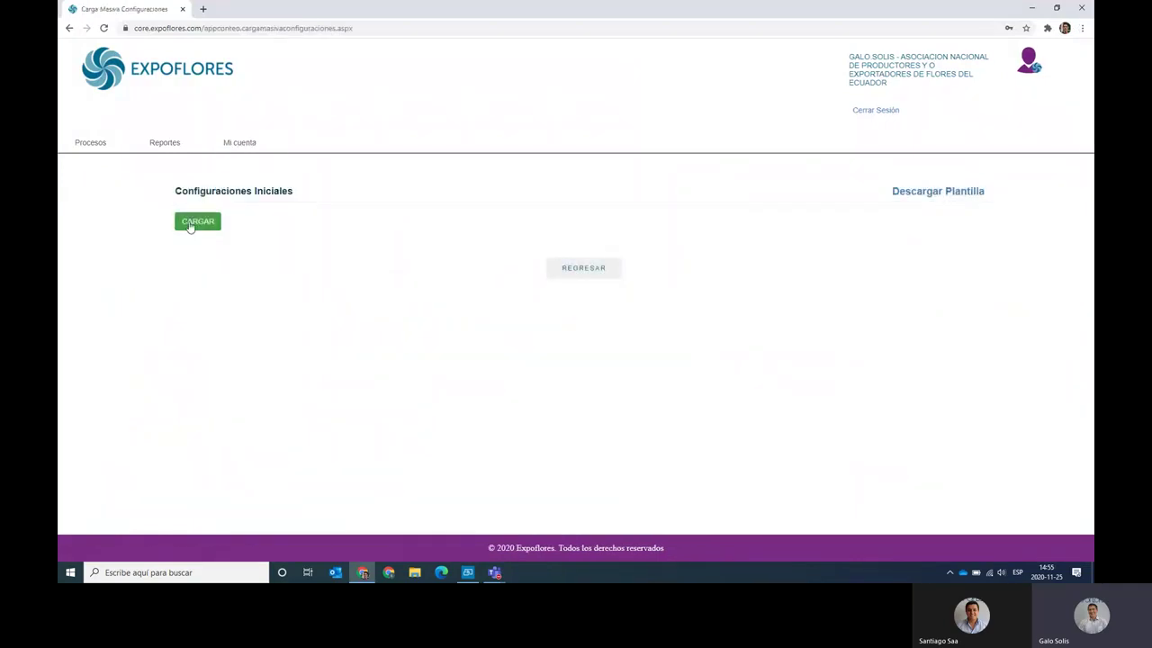
{"action": "left_click", "coordinate": [190, 225]}
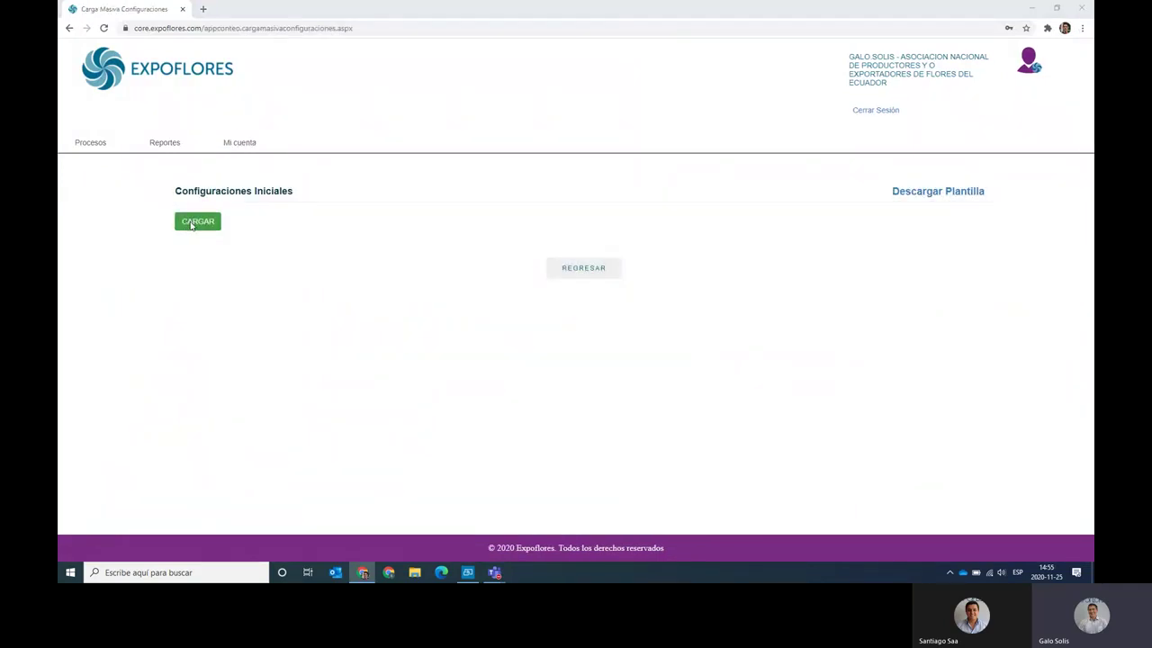
{"action": "left_click", "coordinate": [104, 132]}
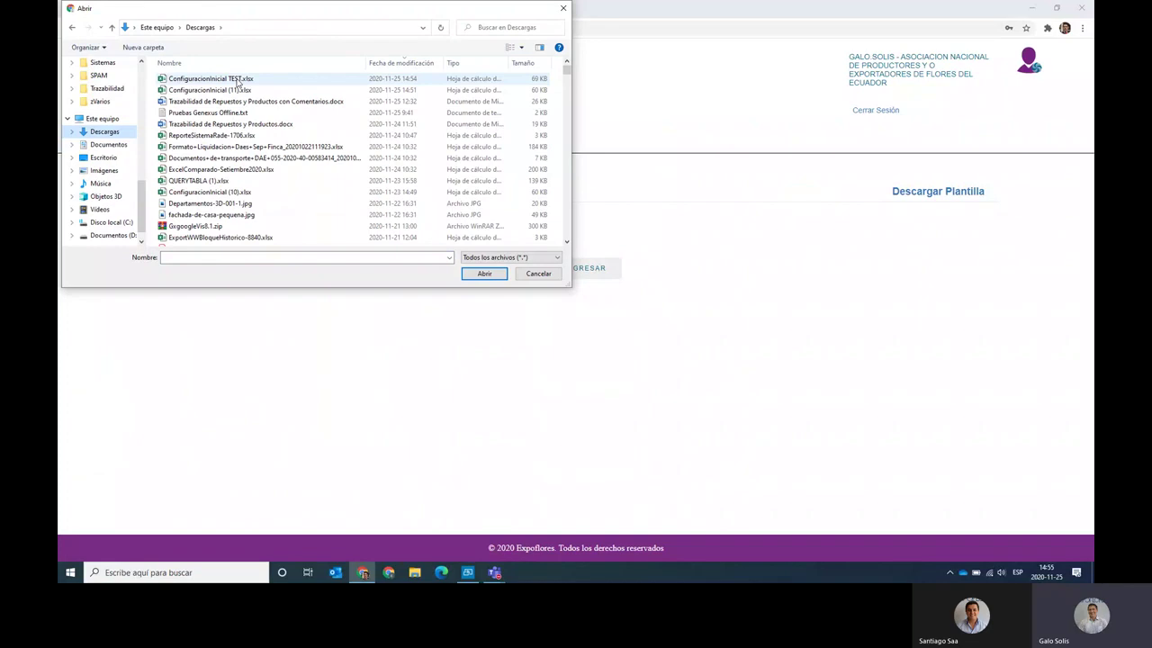
{"action": "double_click", "coordinate": [237, 80]}
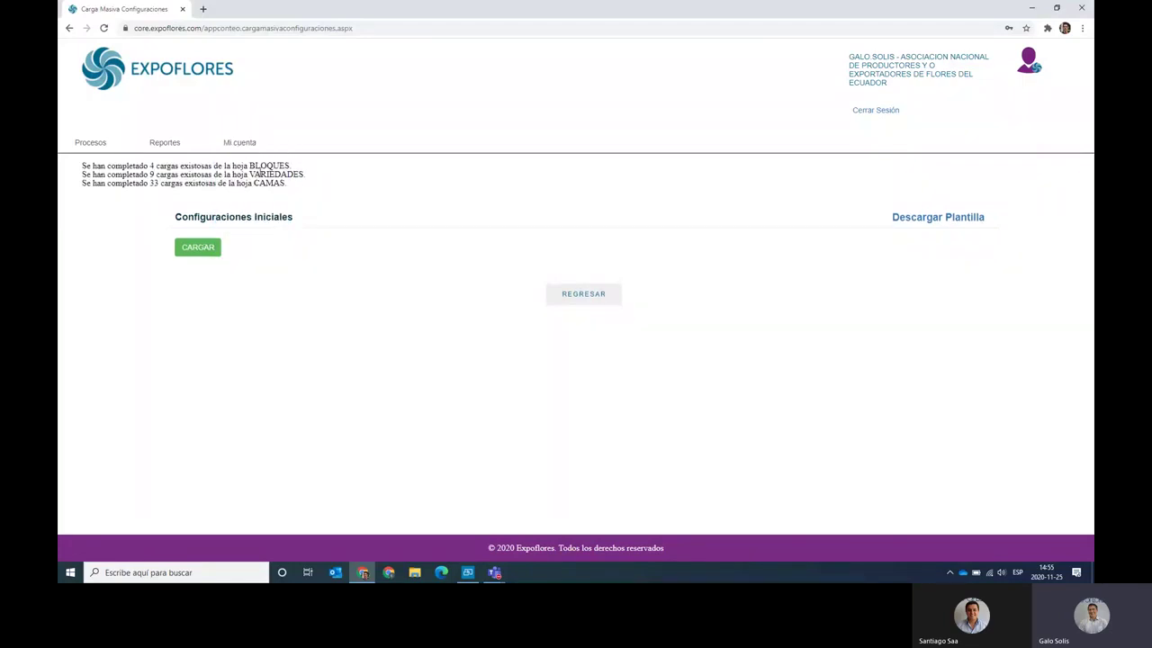
Open block BLTEST from the Bloques list and review its AMARETTO bed rows.
{"action": "left_click", "coordinate": [240, 144]}
{"action": "left_click", "coordinate": [236, 221]}
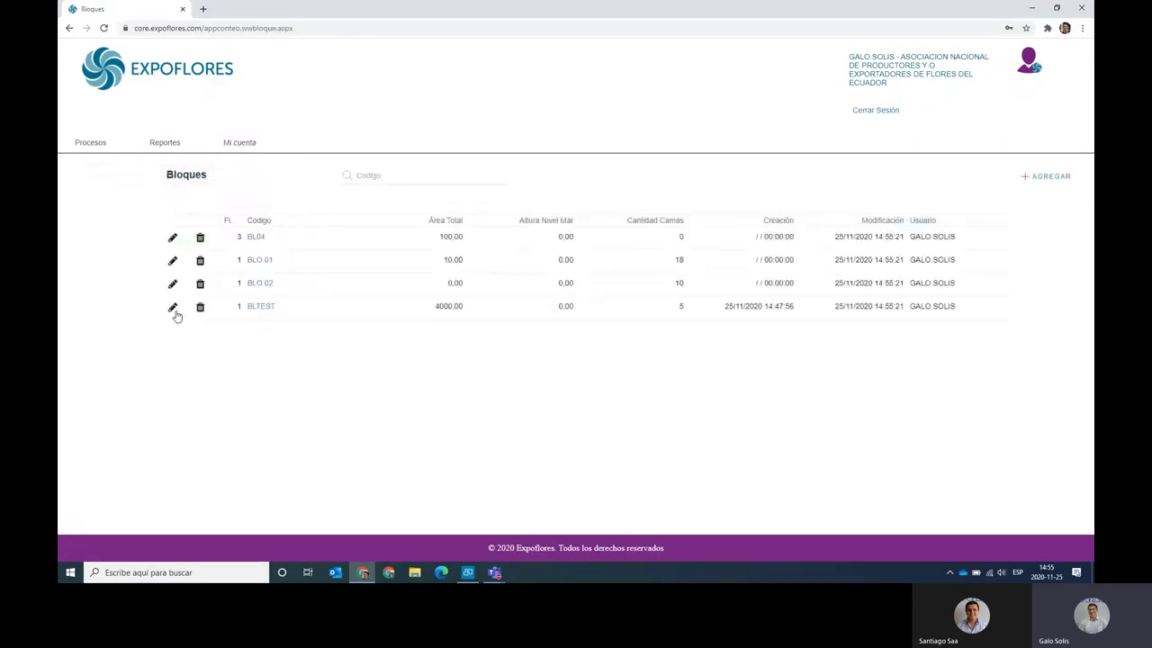
{"action": "left_click", "coordinate": [172, 308]}
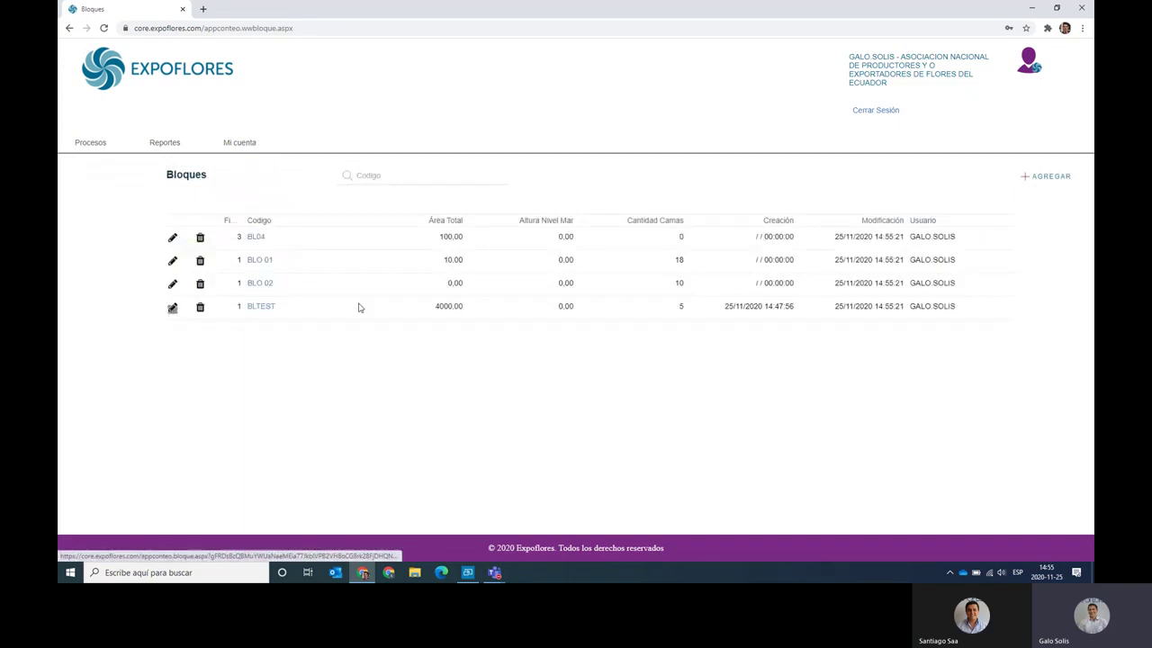
{"action": "scroll", "coordinate": [398, 311], "scroll_direction": "down", "scroll_amount": 3}
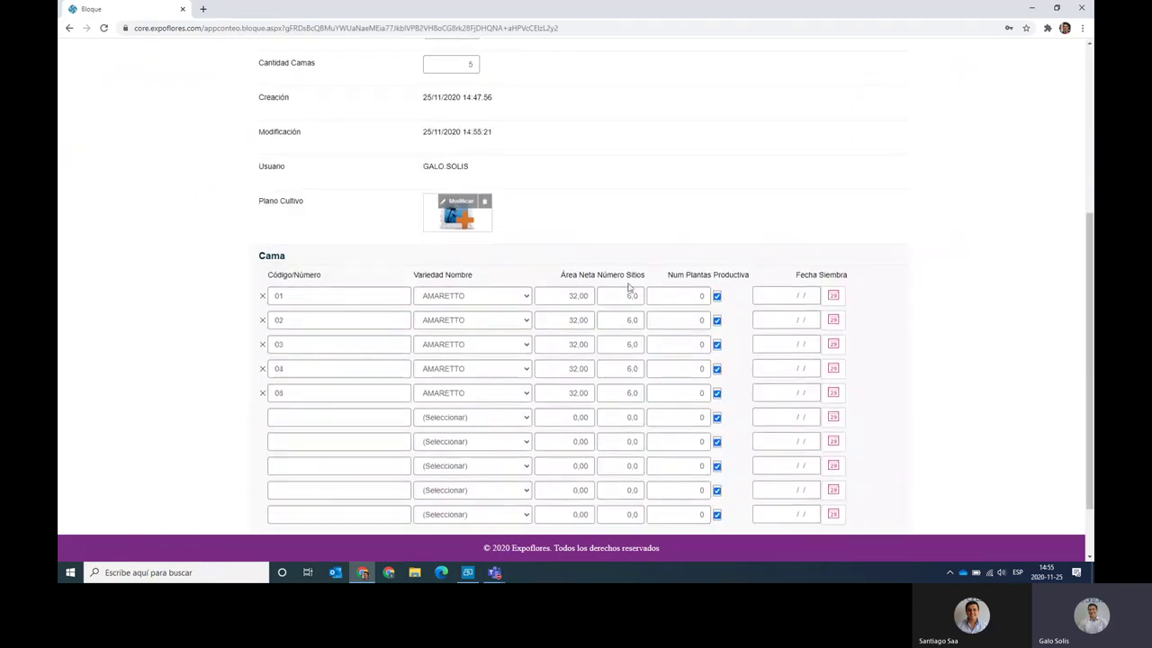
{"action": "left_click", "coordinate": [589, 293]}
Return to the top of the BLTEST page and switch to the mirrored mobile app.
{"action": "scroll", "coordinate": [381, 136], "scroll_direction": "up", "scroll_amount": 1}
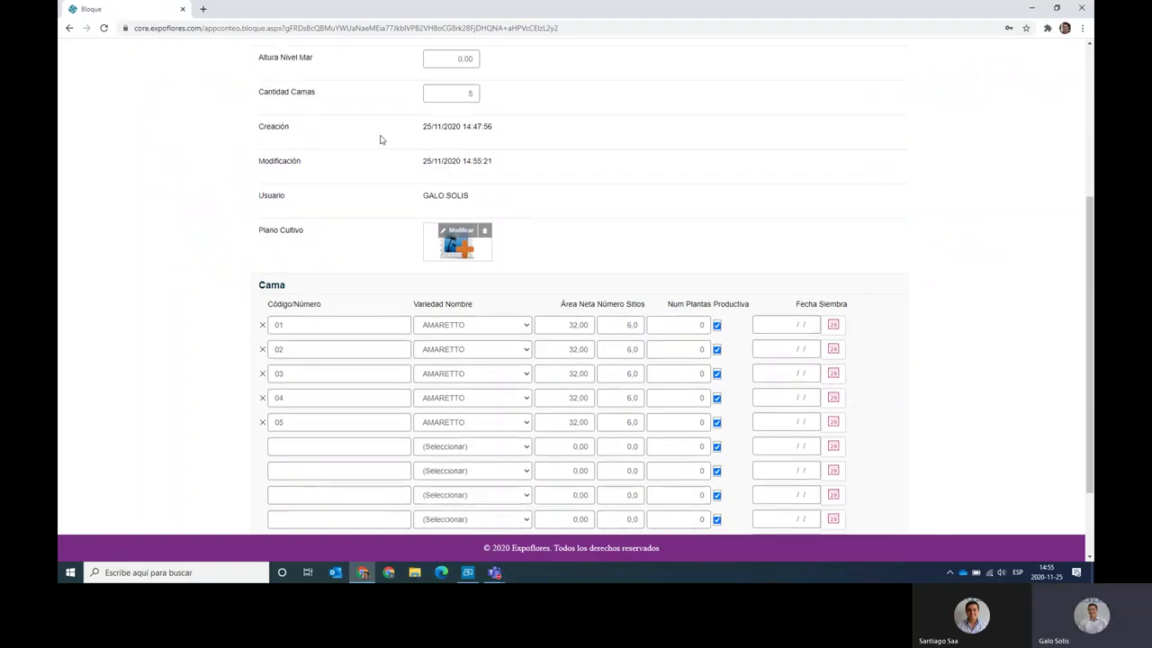
{"action": "scroll", "coordinate": [381, 140], "scroll_direction": "up", "scroll_amount": 3}
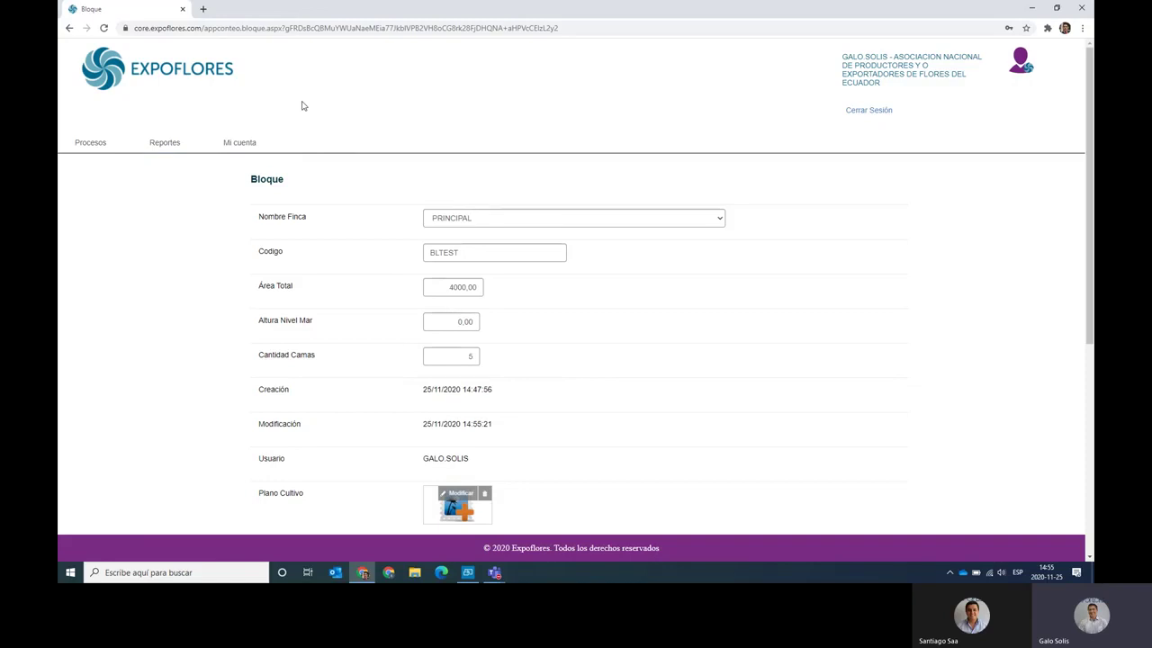
{"action": "left_click", "coordinate": [466, 573]}
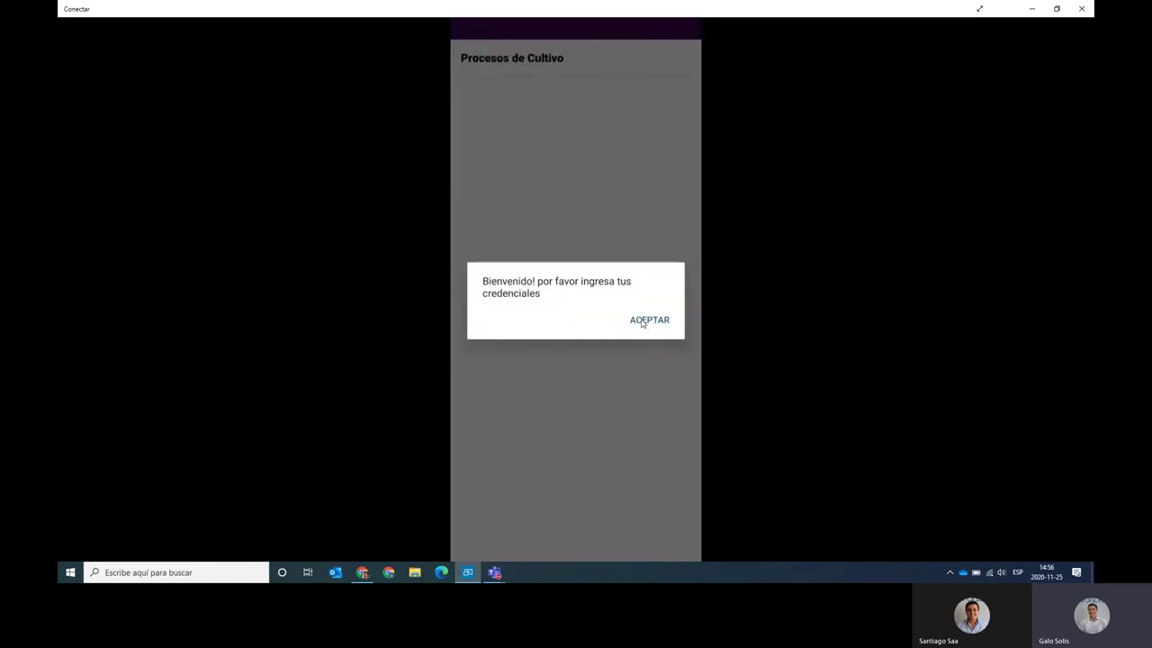
Dismiss the Bienvenido dialog and enter the user's alias and password on the Login screen.
{"action": "left_click", "coordinate": [642, 321]}
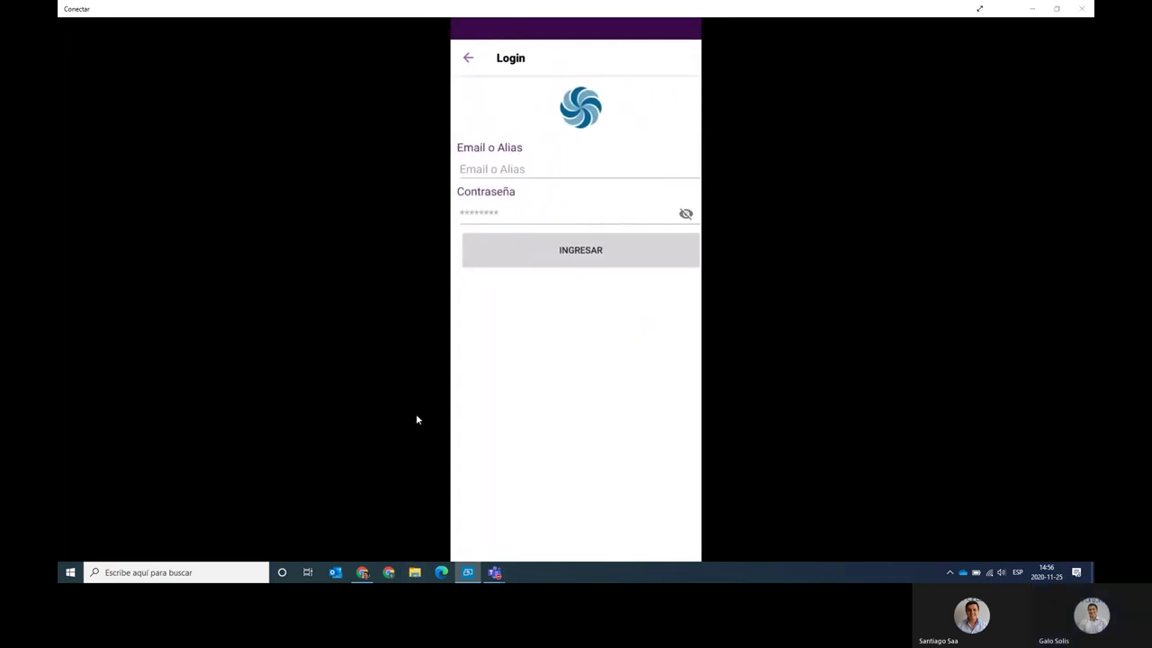
{"action": "key", "text": "super+e"}
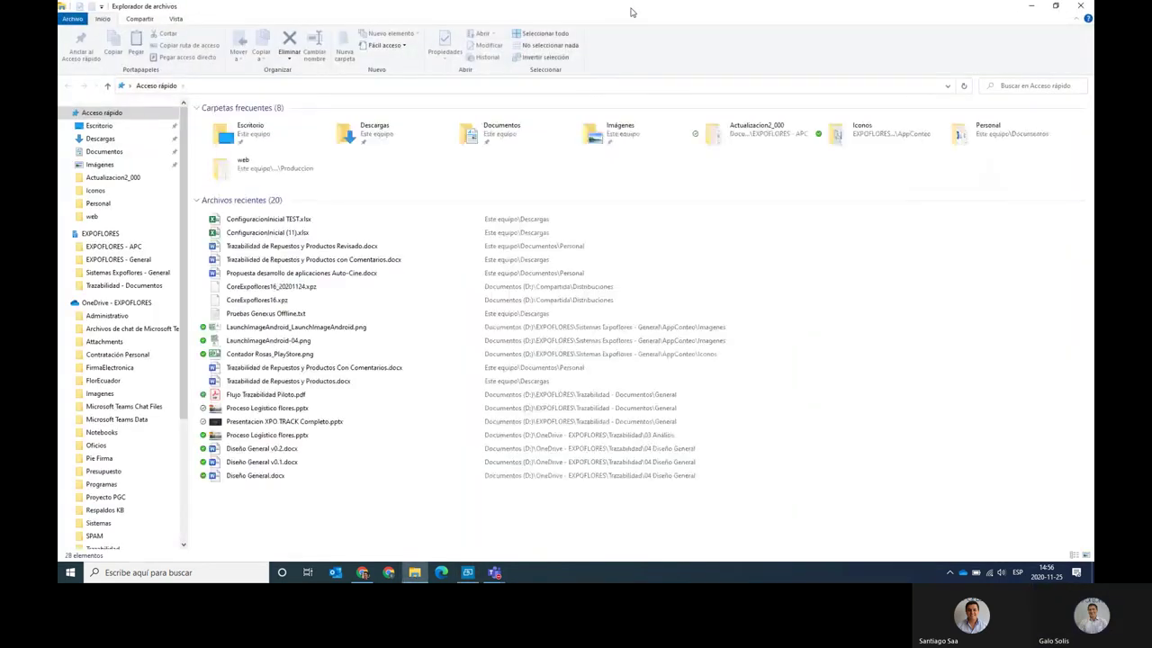
{"action": "left_click_drag", "start_coordinate": [631, 12], "coordinate": [618, 206]}
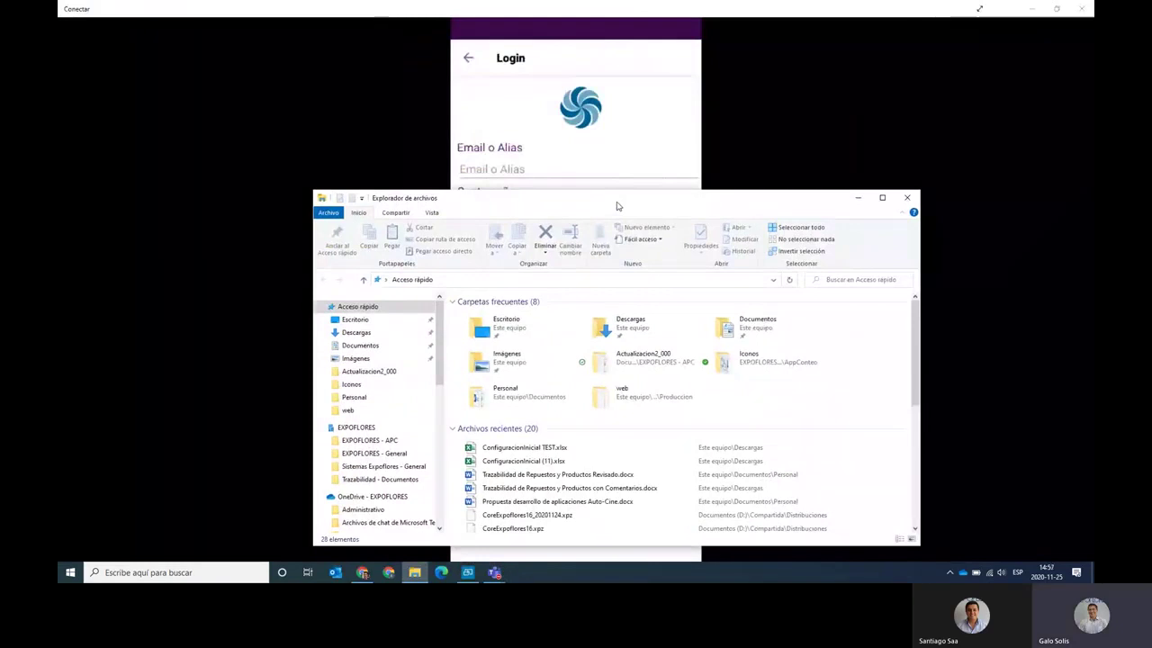
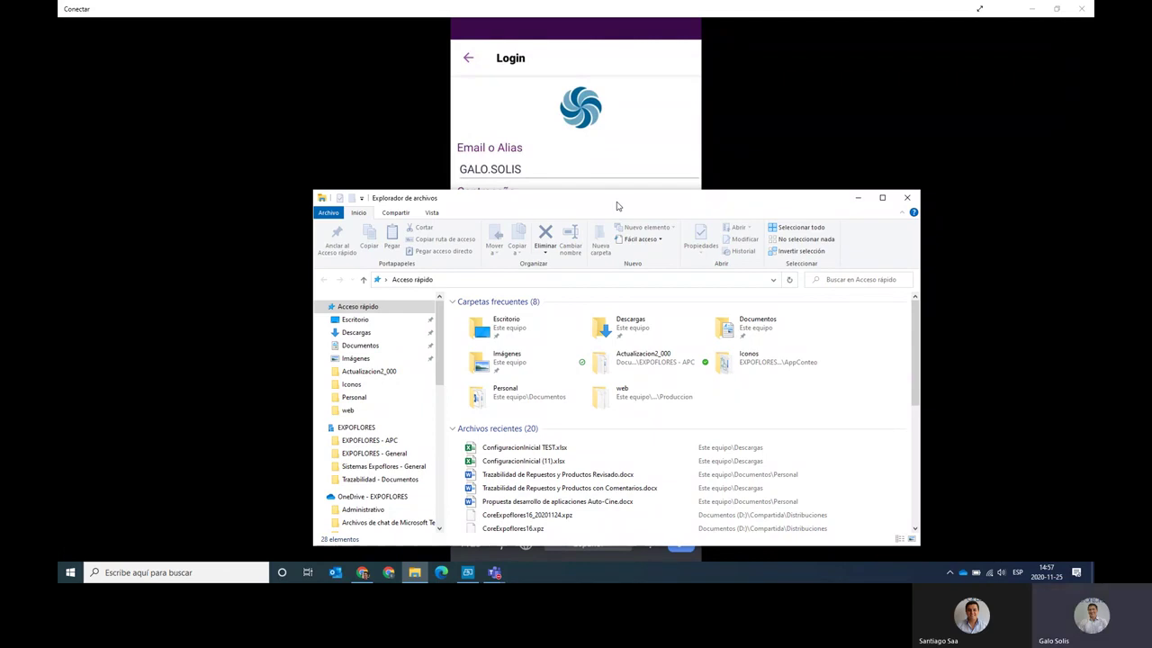
{"action": "left_click", "coordinate": [857, 198]}
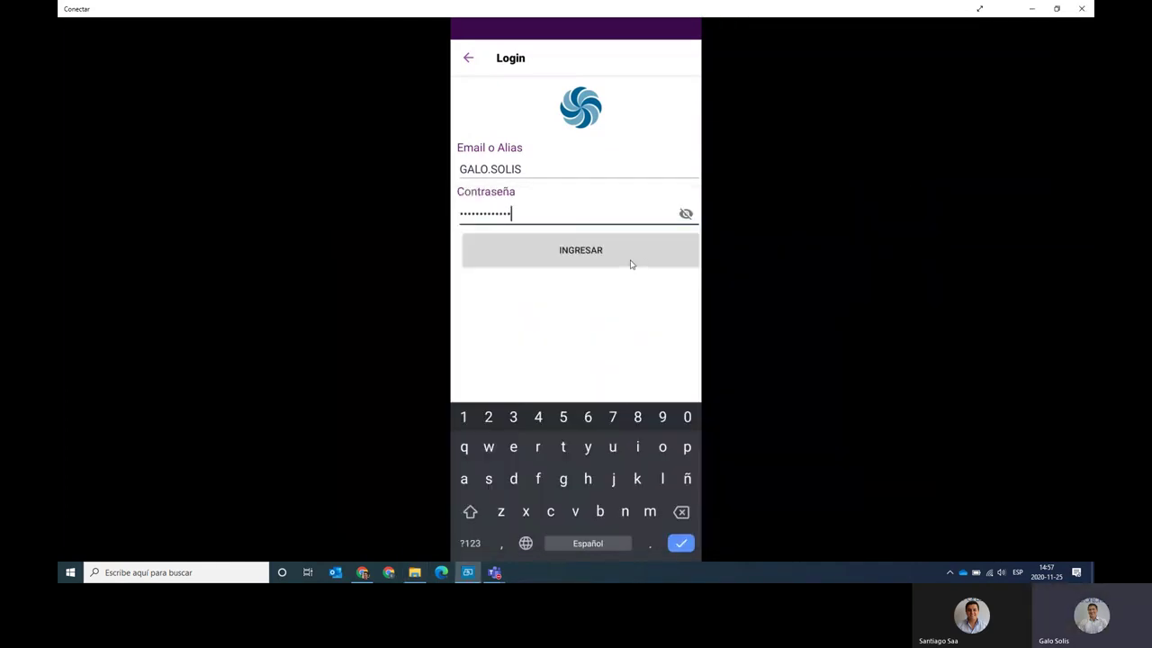
Sign in, check the version under Opciones, and return to Procesos de Cultivo.
{"action": "left_click", "coordinate": [631, 264]}
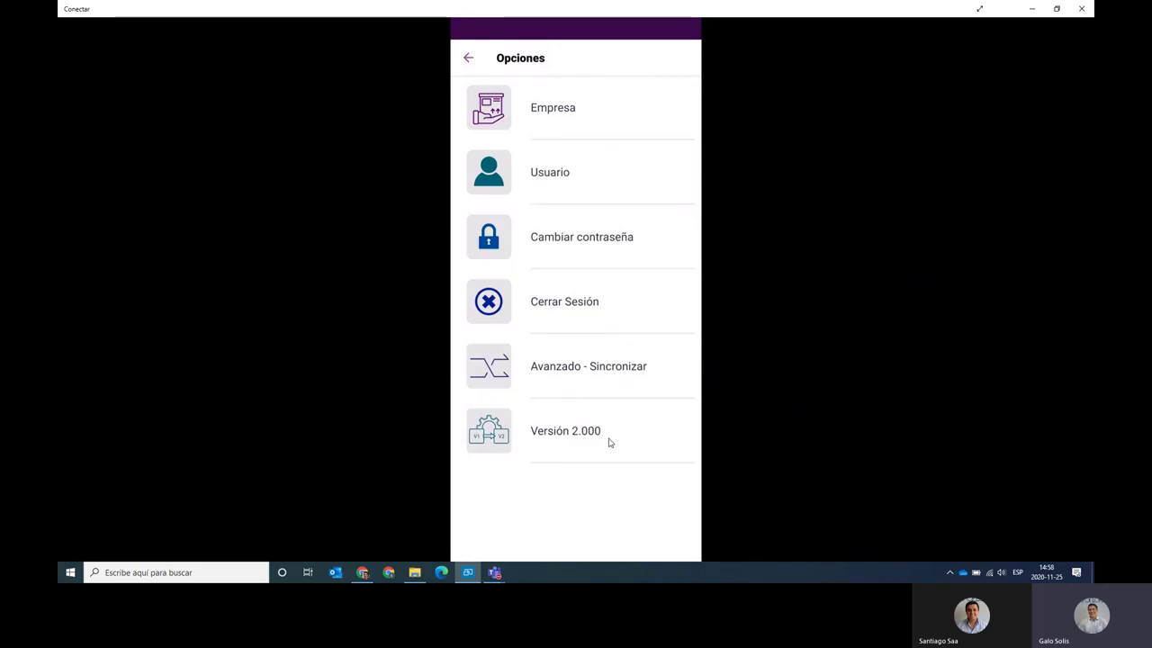
{"action": "key", "text": "Escape"}
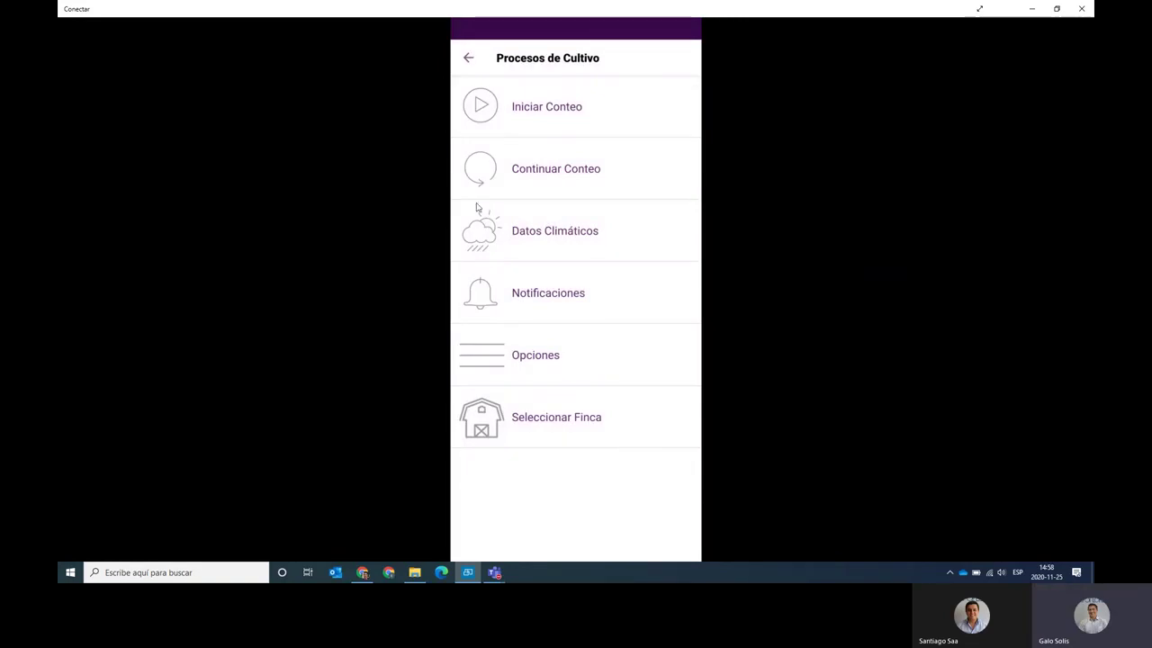
Start a new count to show PRINCIPAL's nine-variety table.
{"action": "left_click", "coordinate": [462, 129]}
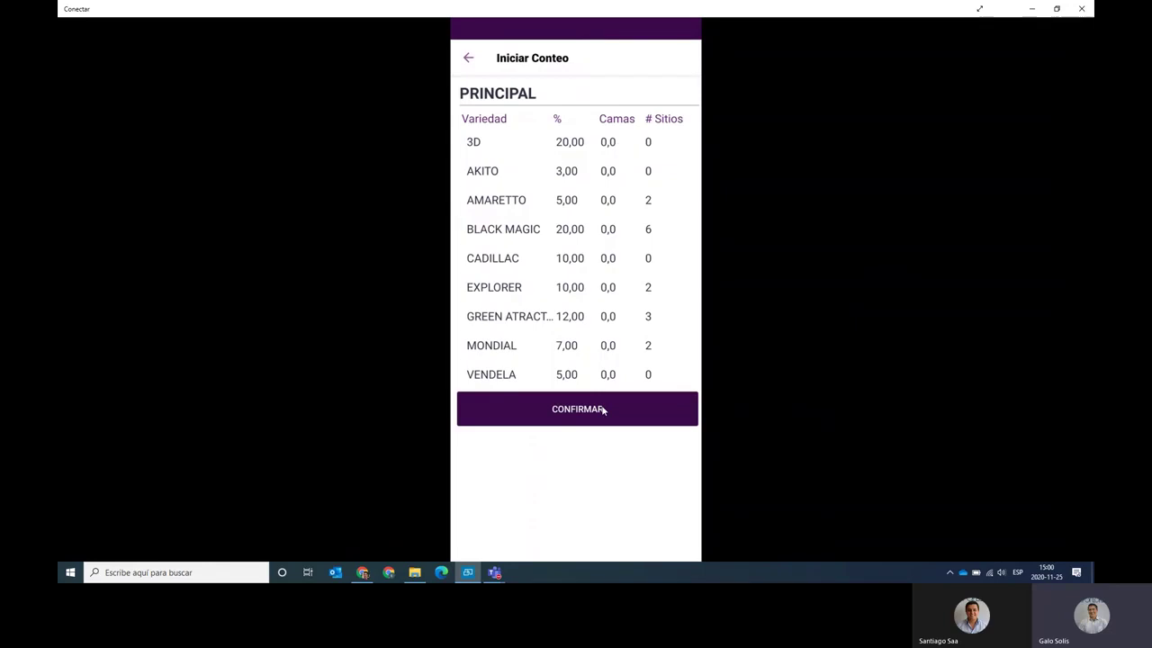
Confirm the variety plan and select block BLTEST with bed 02 - AMARETTO.
{"action": "left_click", "coordinate": [604, 409]}
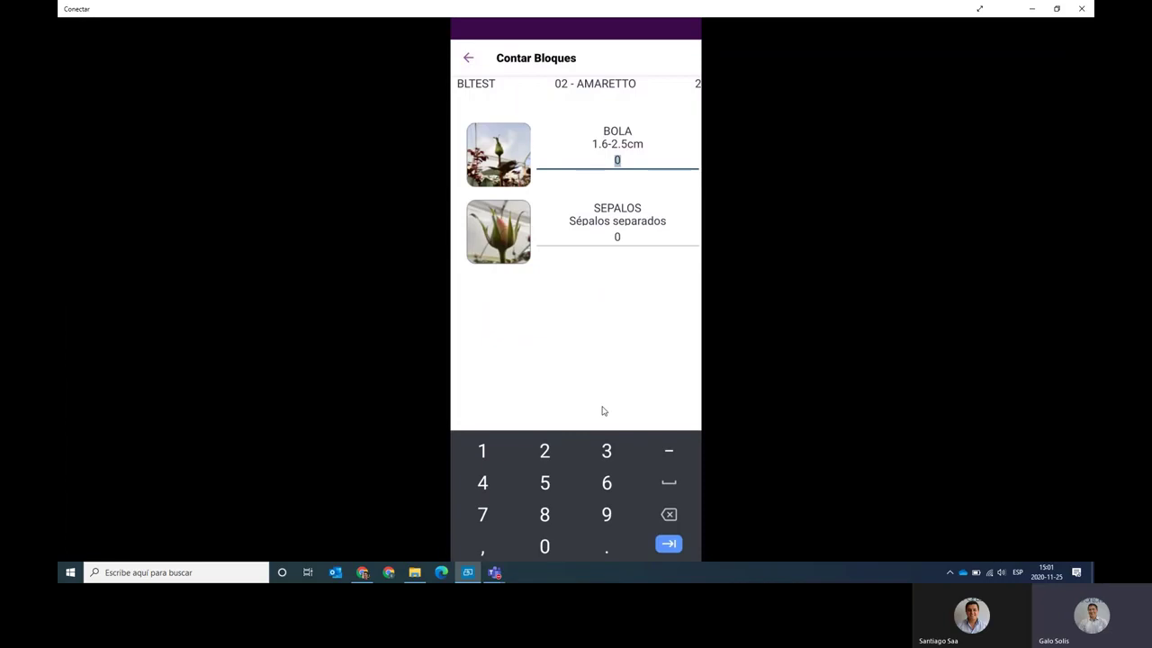
Enter BOLA 25 and SEPALOS 15 for bed 02 - AMARETTO, then go back to Seleccionar Cama.
{"action": "type", "text": "25"}
{"action": "key", "text": "Tab"}
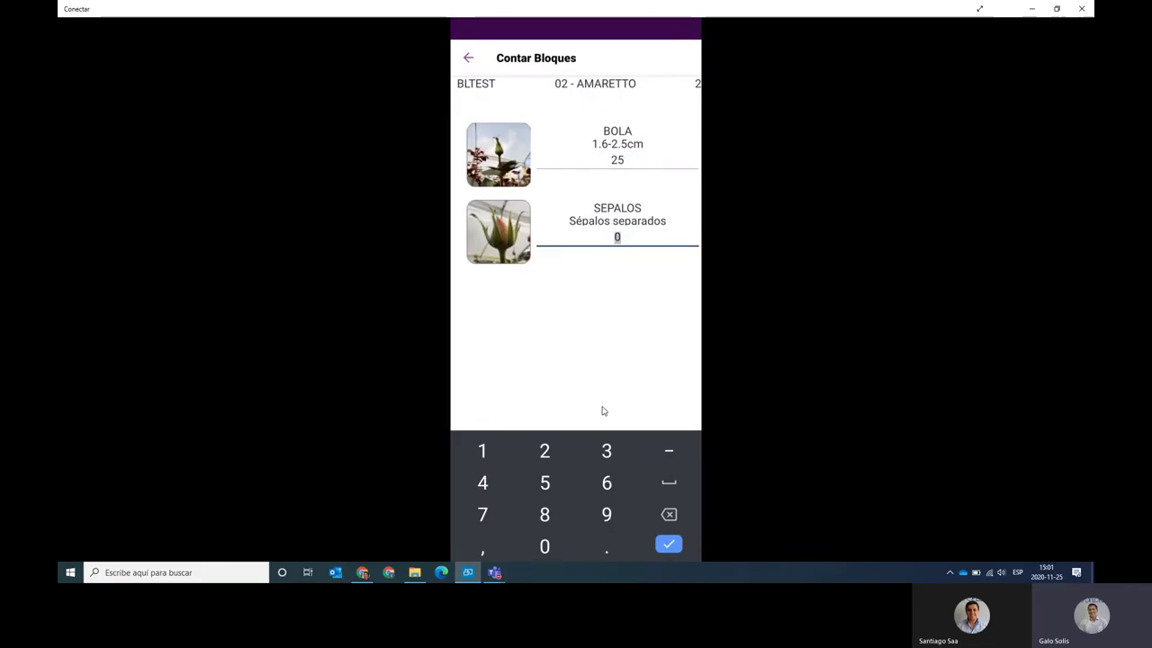
{"action": "type", "text": "15"}
{"action": "key", "text": "Return"}
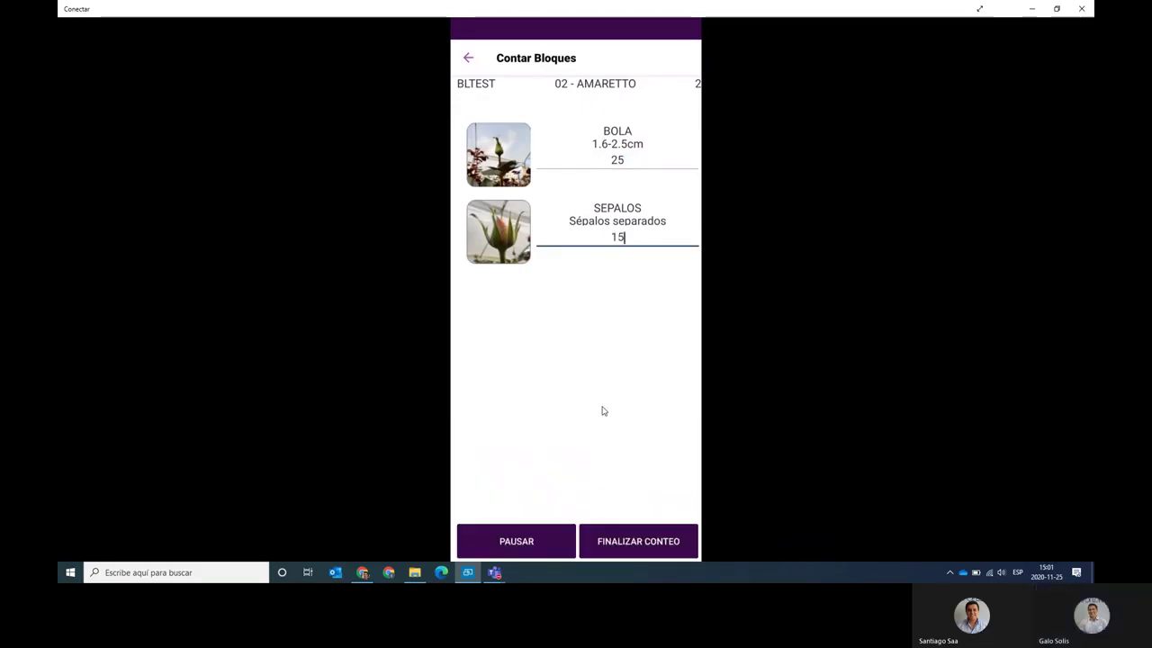
{"action": "key", "text": "Escape"}
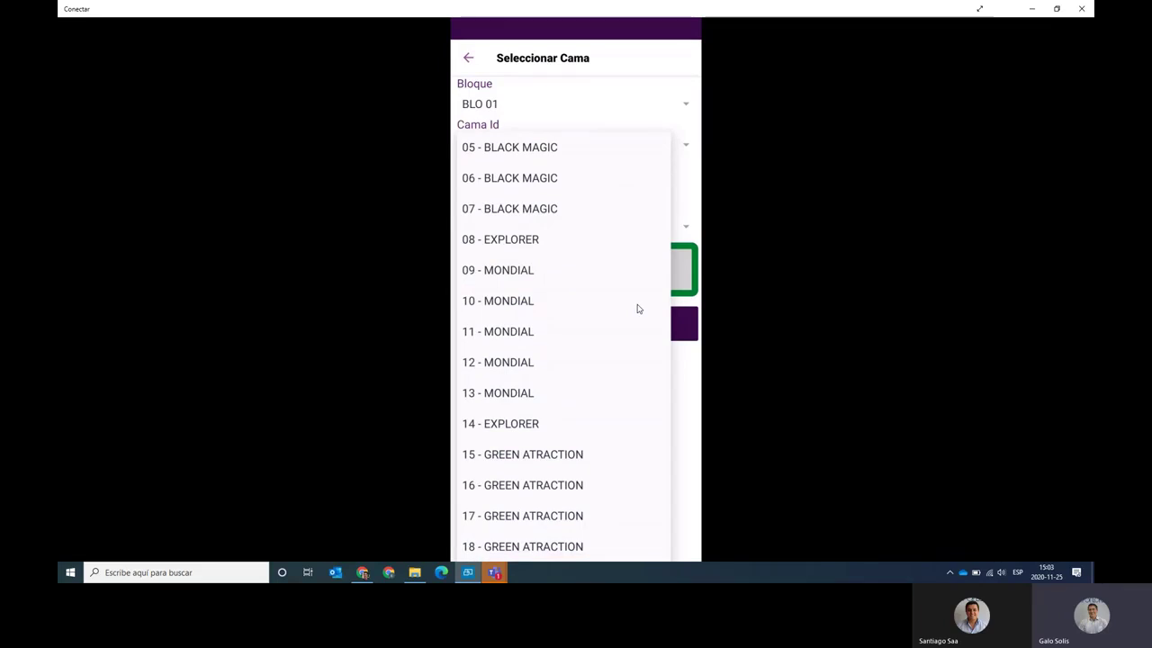
Select bed 05 - BLACK MAGIC in BLO 01 and open its Contar Bloques screen.
{"action": "scroll", "coordinate": [637, 308], "scroll_direction": "up", "scroll_amount": 3}
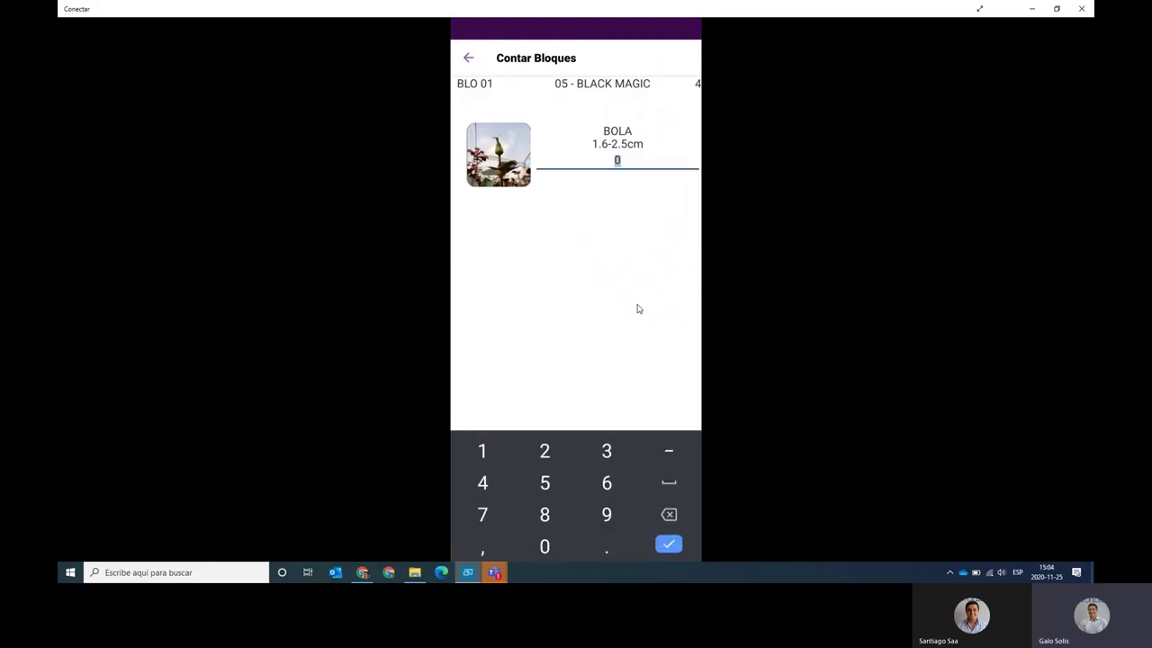
Enter BOLA 25 for BLACK MAGIC and finish the count to view Resumen Conteo.
{"action": "type", "text": "25"}
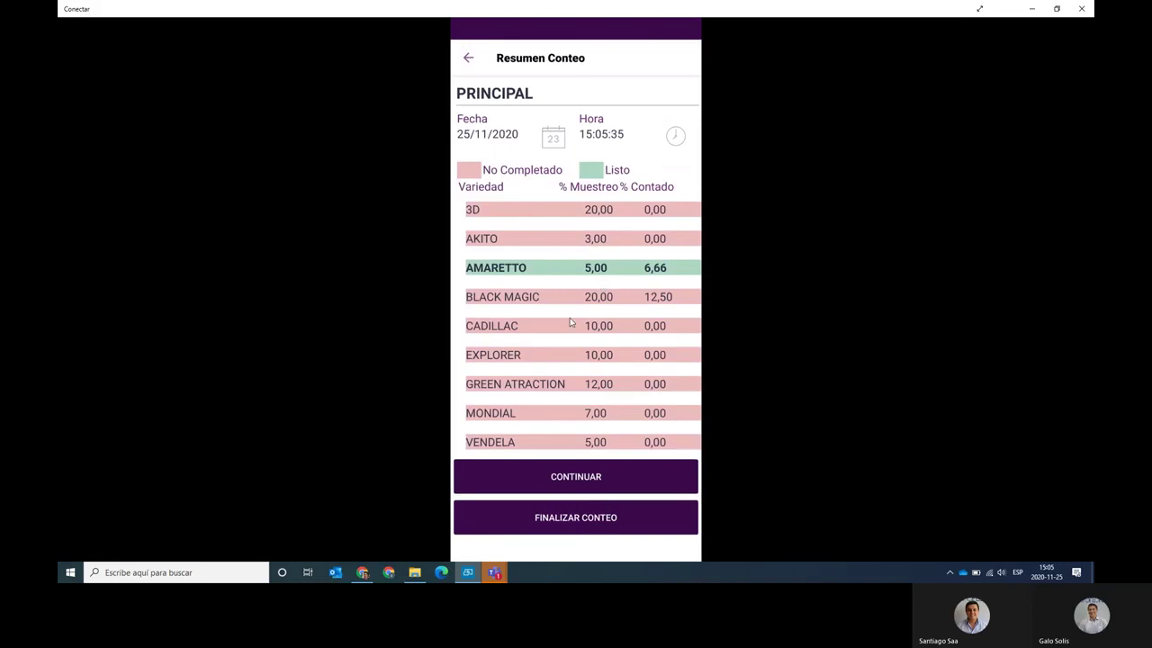
Continue the count and open BLO 01 bed 08 - EXPLORER in Contar Bloques.
{"action": "left_click", "coordinate": [569, 322]}
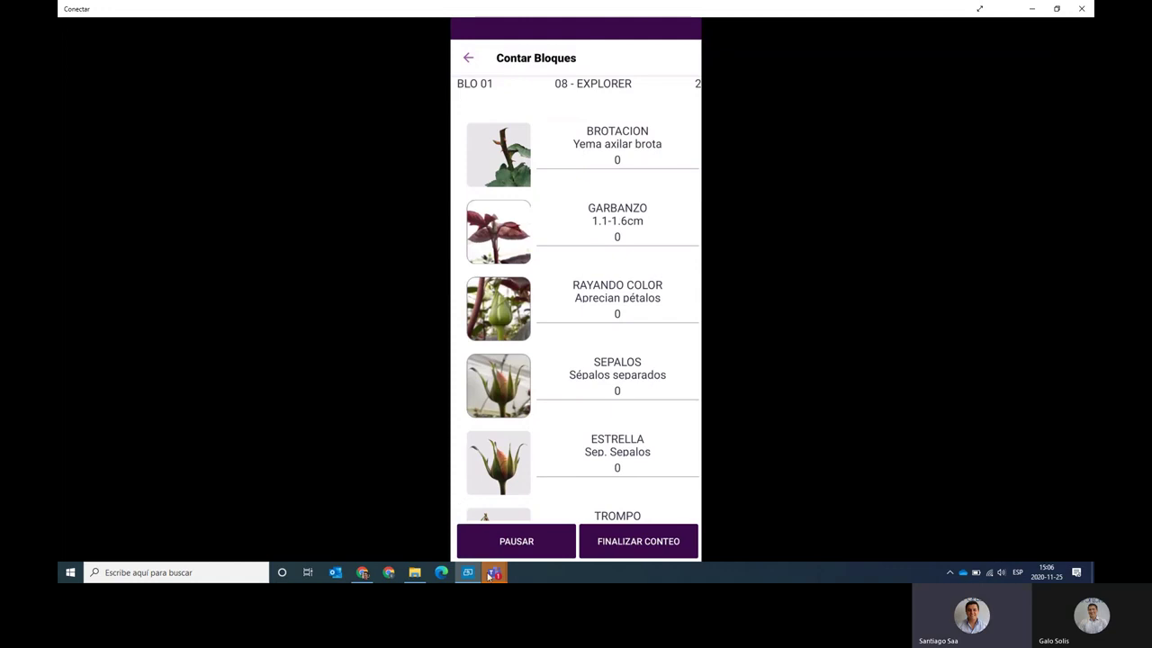
{"action": "mouse_move", "coordinate": [493, 578]}
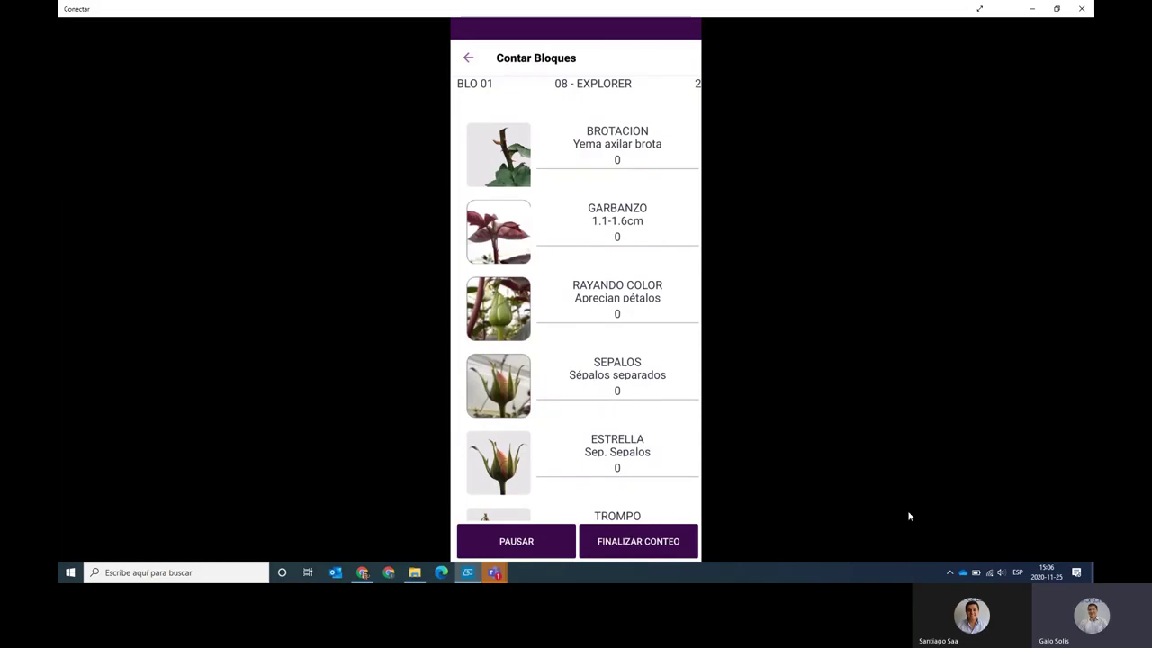
{"action": "left_click", "coordinate": [1001, 574]}
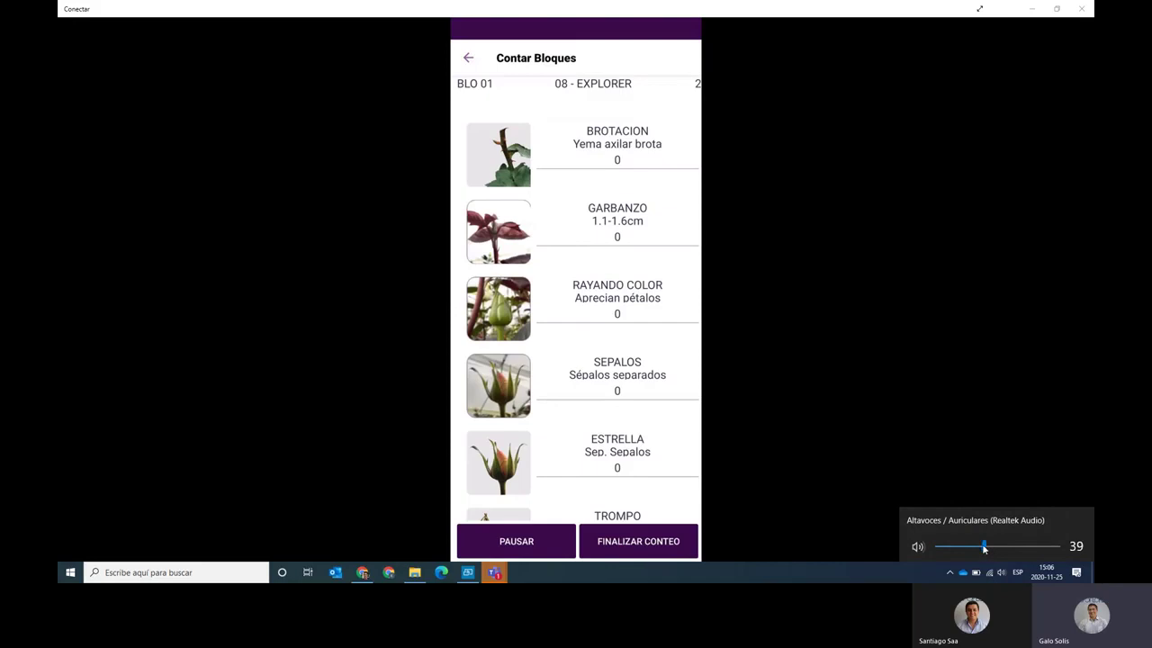
{"action": "left_click", "coordinate": [902, 472]}
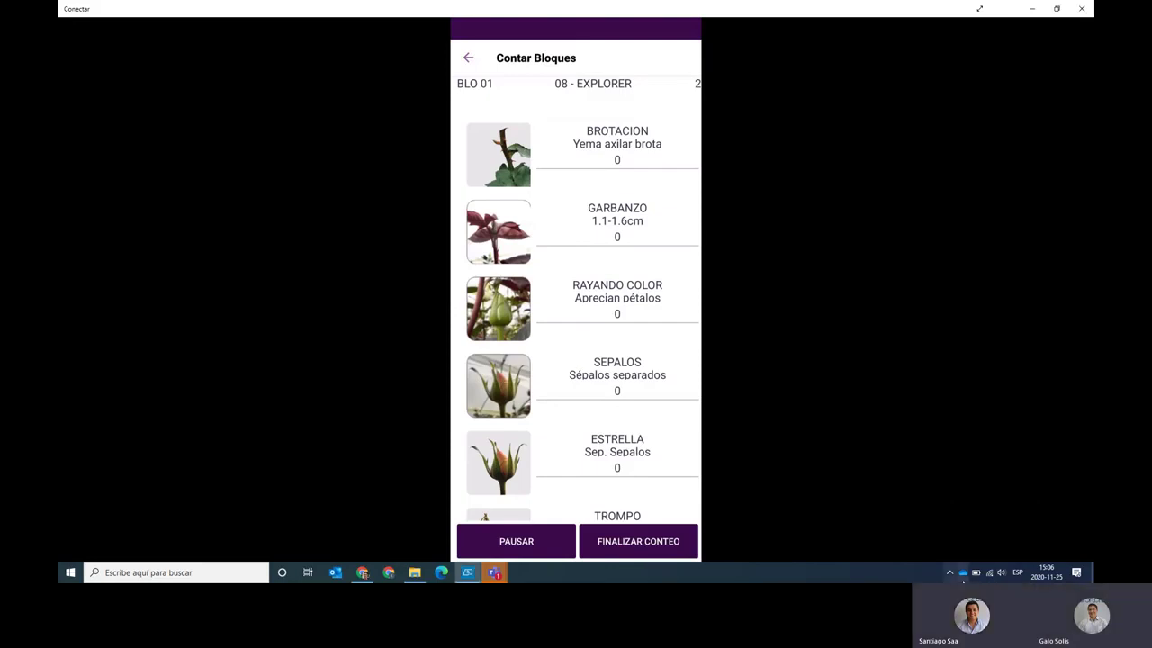
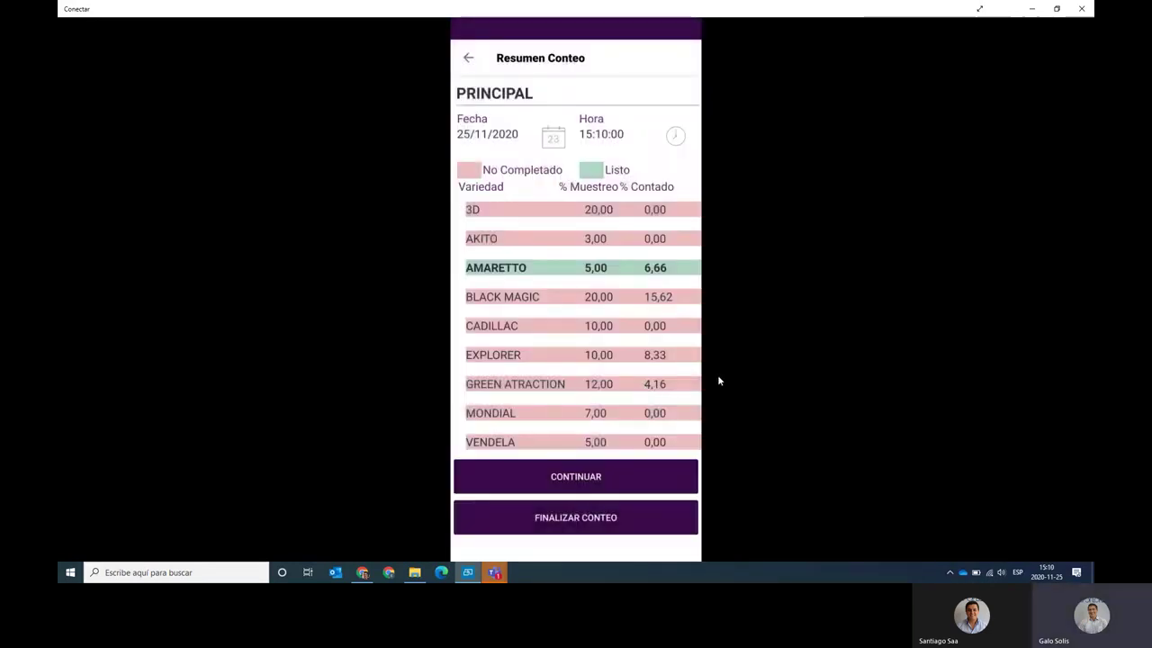
Leave the PRINCIPAL count summary (AMARETTO 10,00) and return to the Procesos de Cultivo menu.
{"action": "mouse_move", "coordinate": [489, 575]}
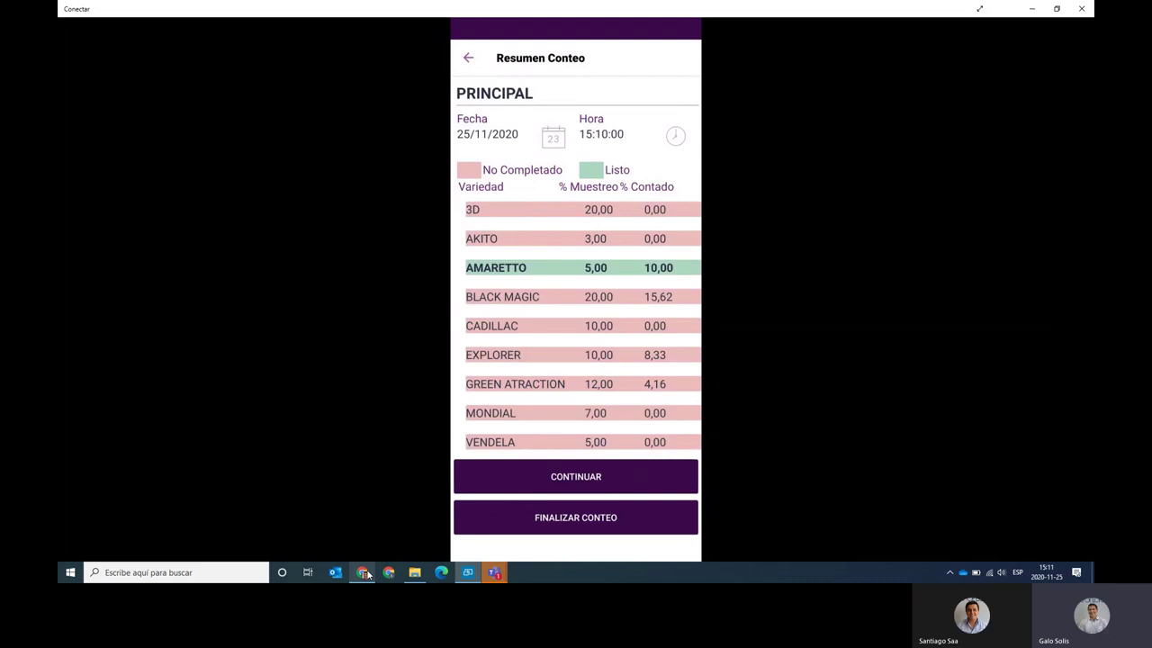
{"action": "mouse_move", "coordinate": [366, 575]}
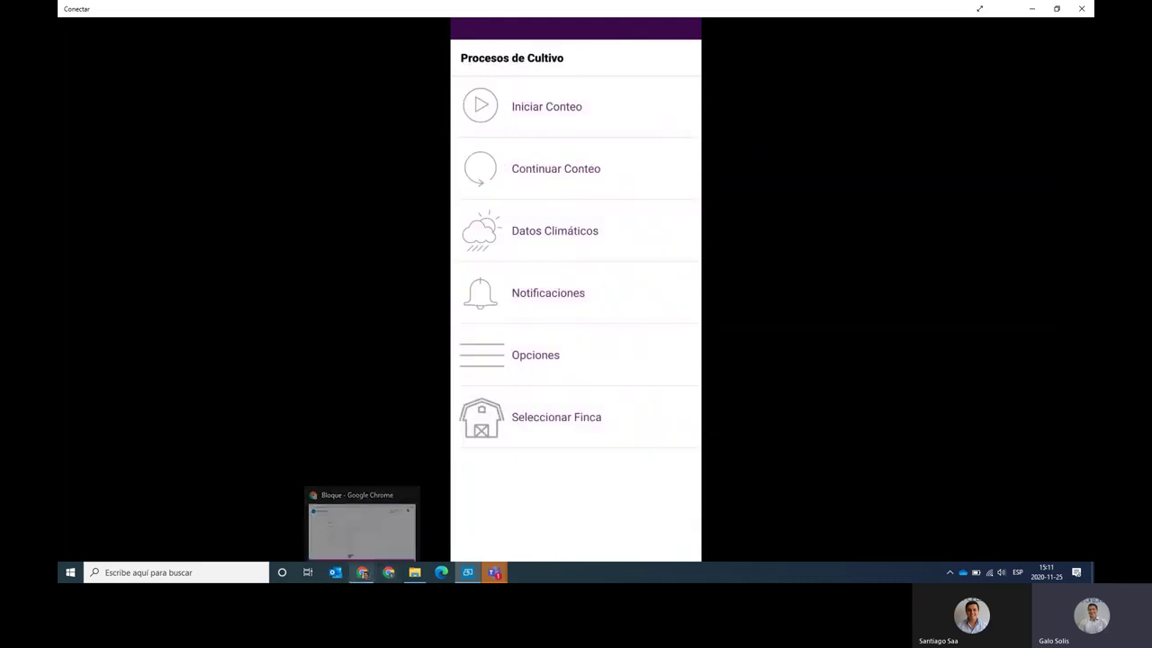
In the portal, open Reporte de conteo for week 2048 and review its 1081-stem table and bar chart.
{"action": "left_click", "coordinate": [363, 574]}
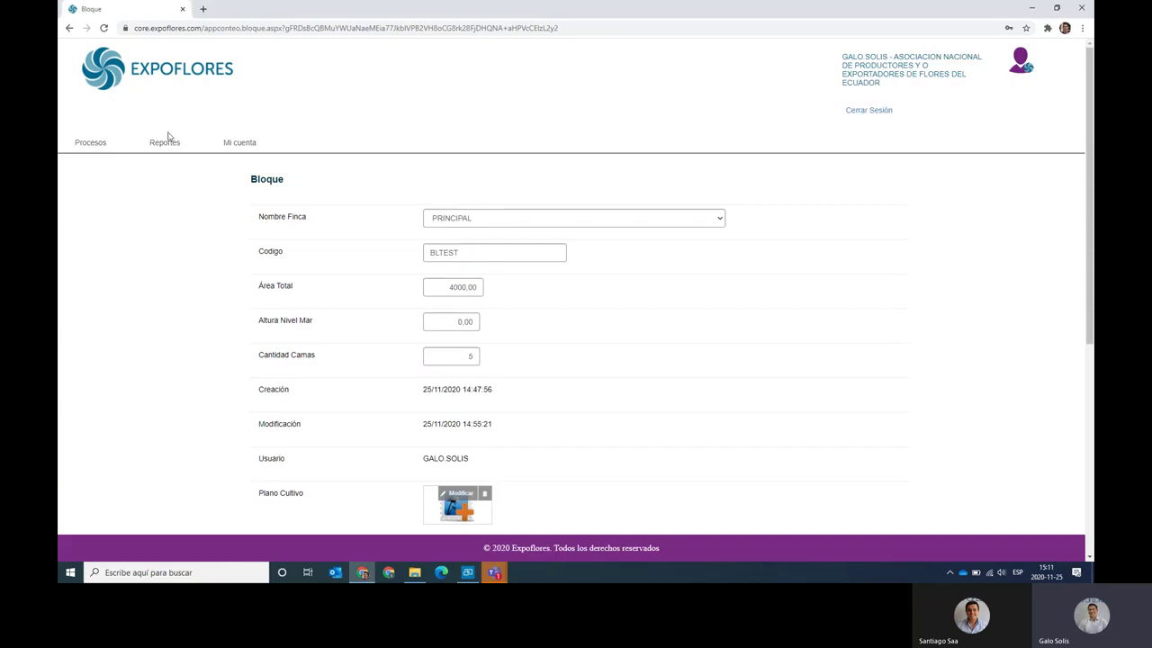
{"action": "mouse_move", "coordinate": [166, 144]}
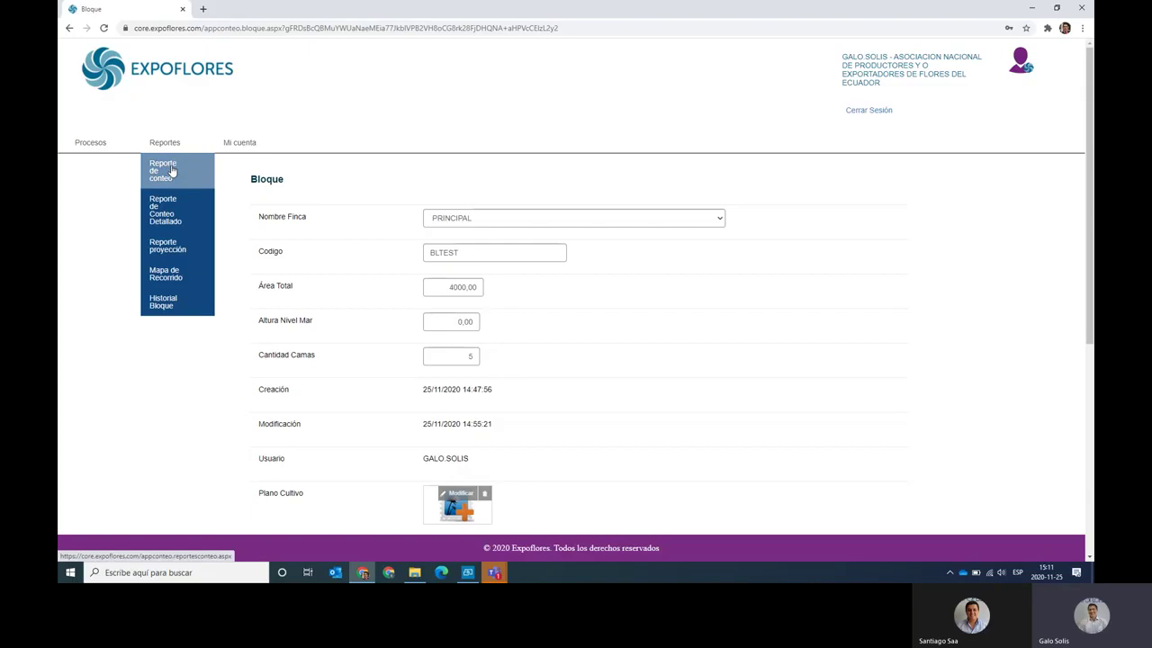
{"action": "left_click", "coordinate": [171, 171]}
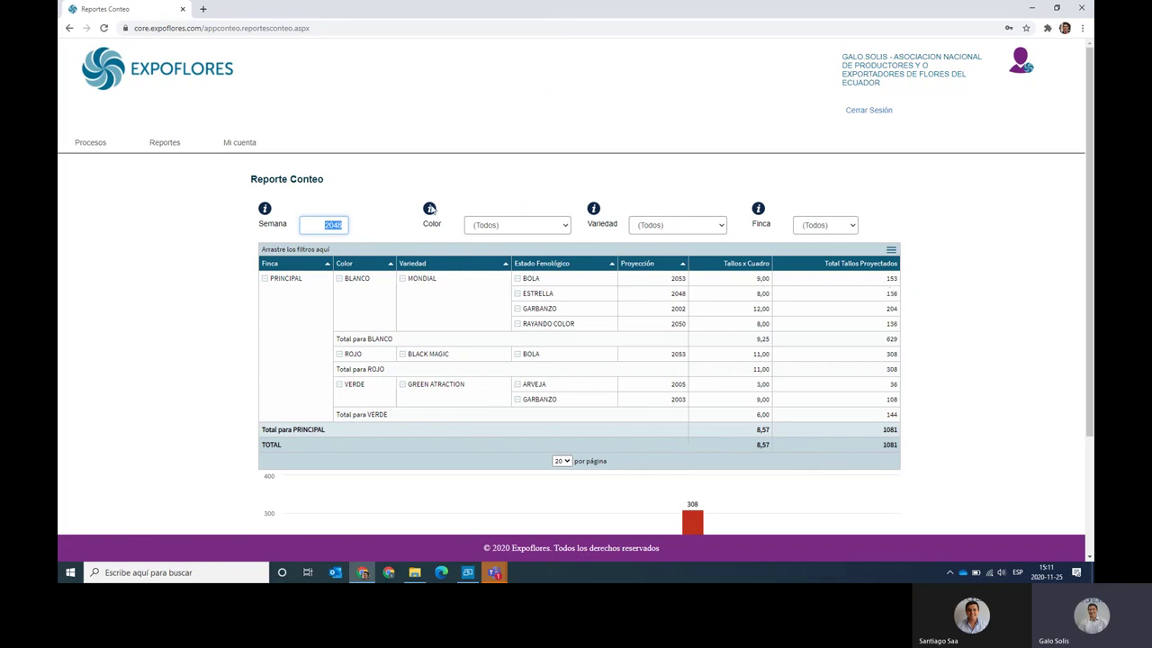
{"action": "mouse_move", "coordinate": [189, 151]}
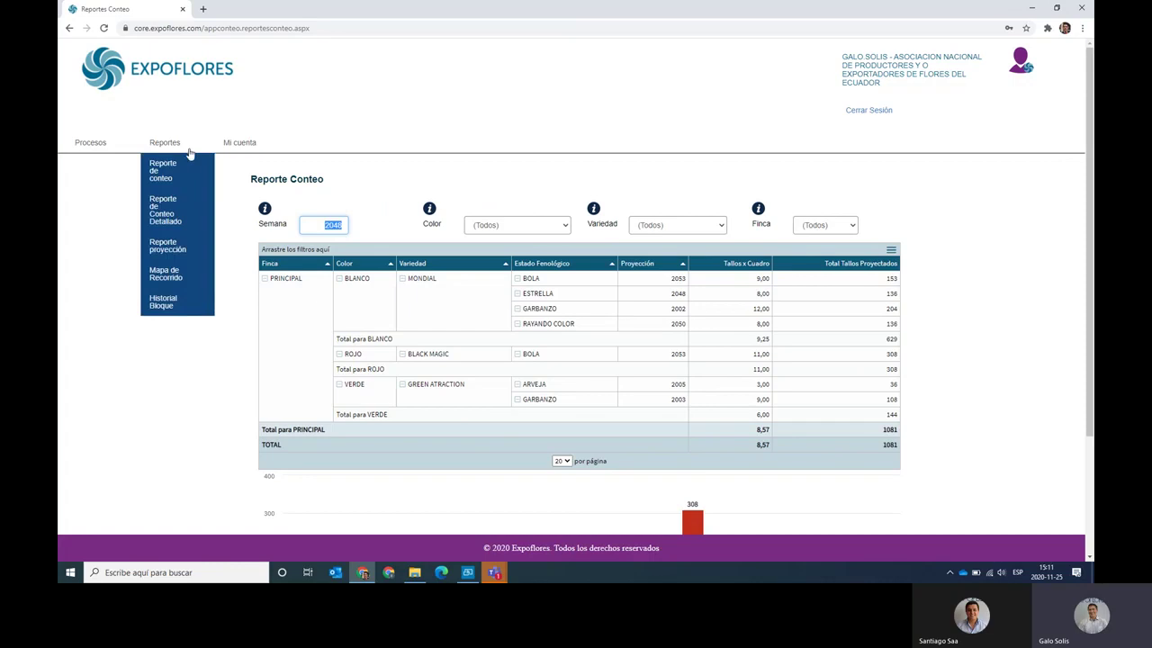
{"action": "scroll", "coordinate": [99, 476], "scroll_direction": "down", "scroll_amount": 3}
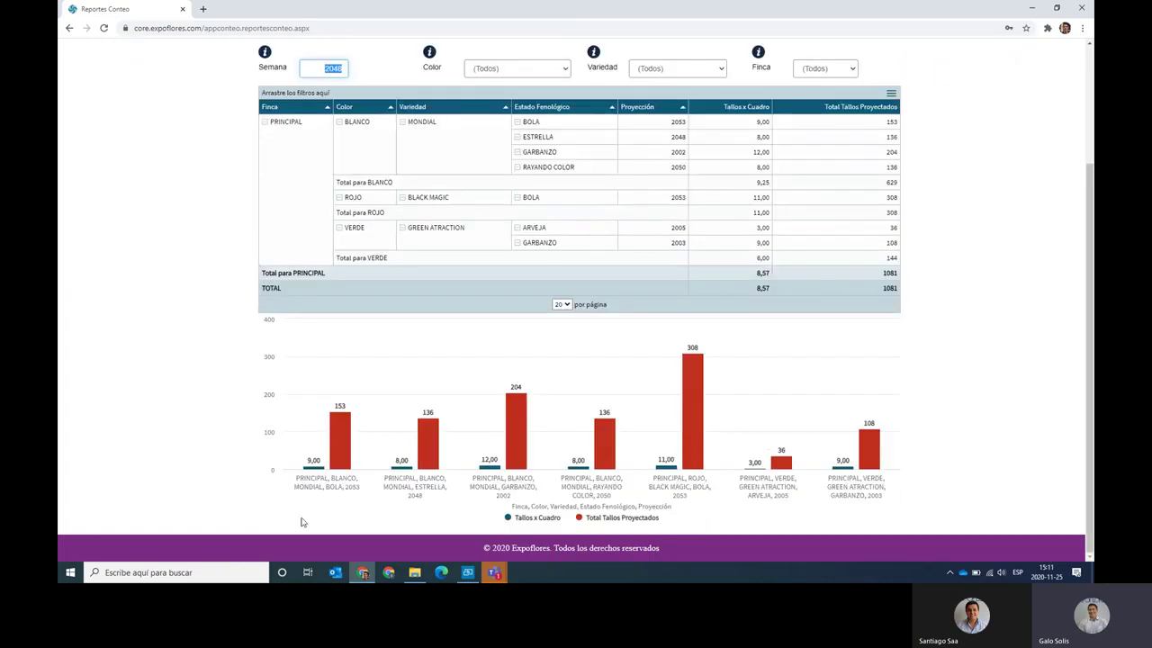
{"action": "mouse_move", "coordinate": [337, 441]}
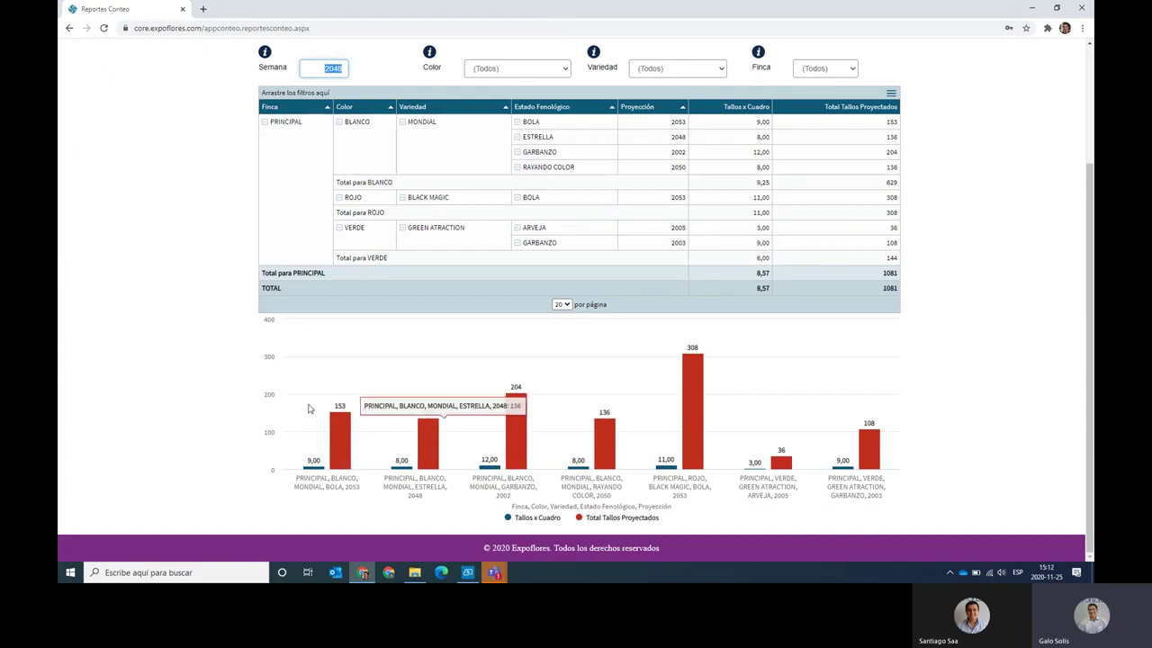
{"action": "scroll", "coordinate": [308, 408], "scroll_direction": "up", "scroll_amount": 3}
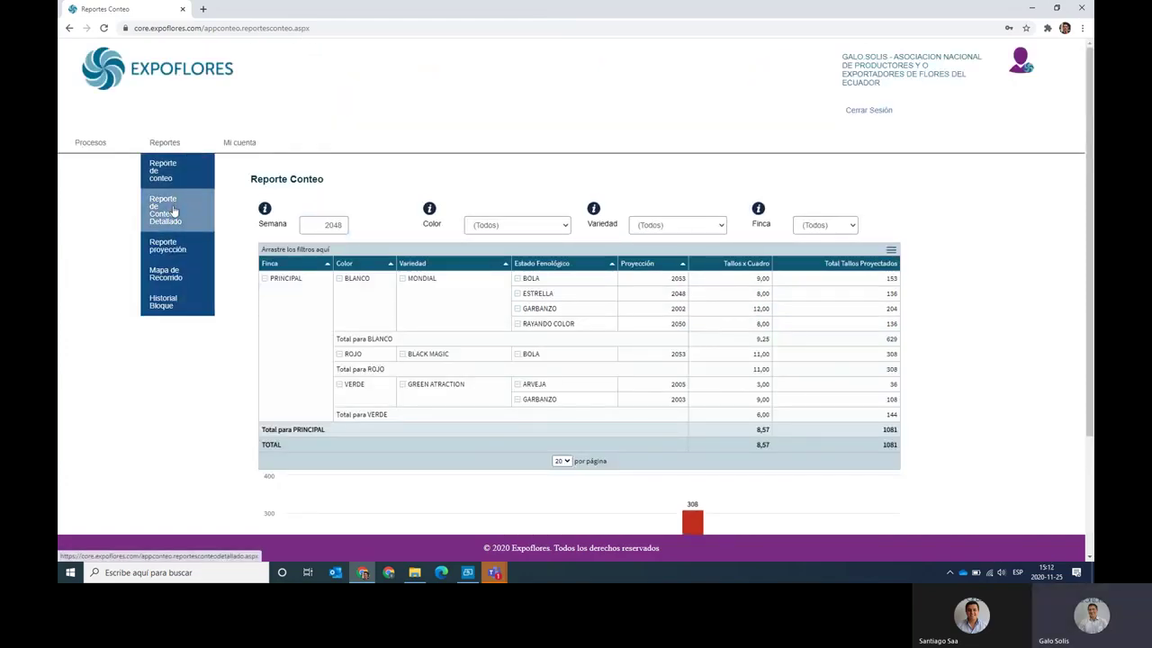
Open Reporte de Conteo Detallado and scroll down to the table's pagination.
{"action": "left_click", "coordinate": [174, 211]}
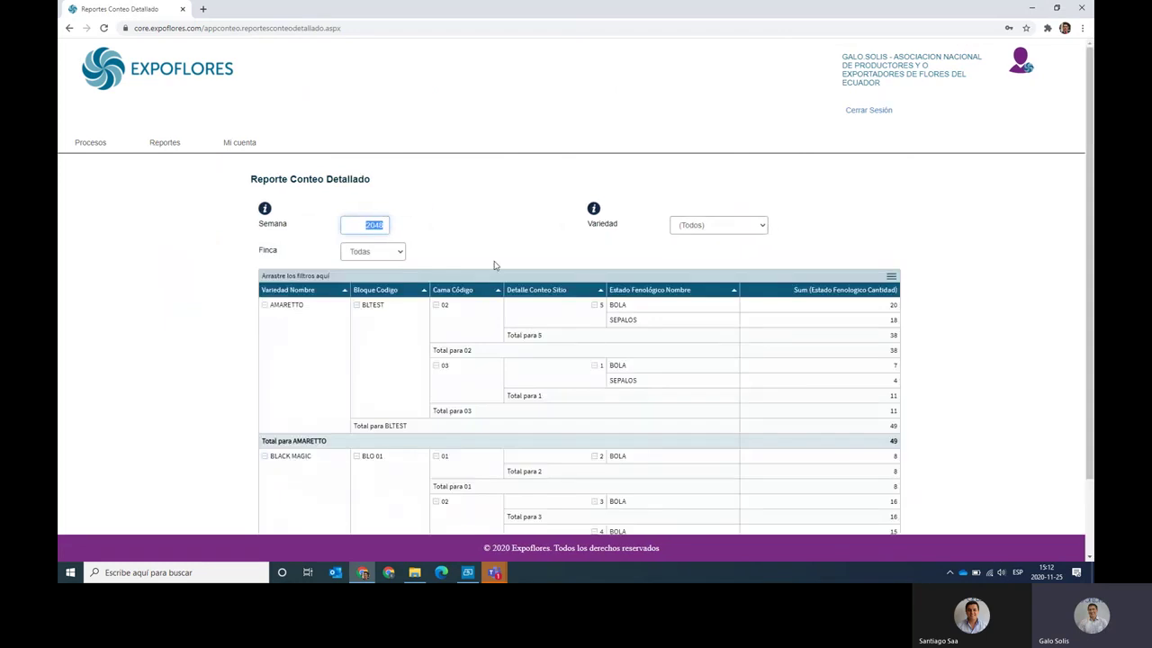
{"action": "scroll", "coordinate": [493, 266], "scroll_direction": "down", "scroll_amount": 1}
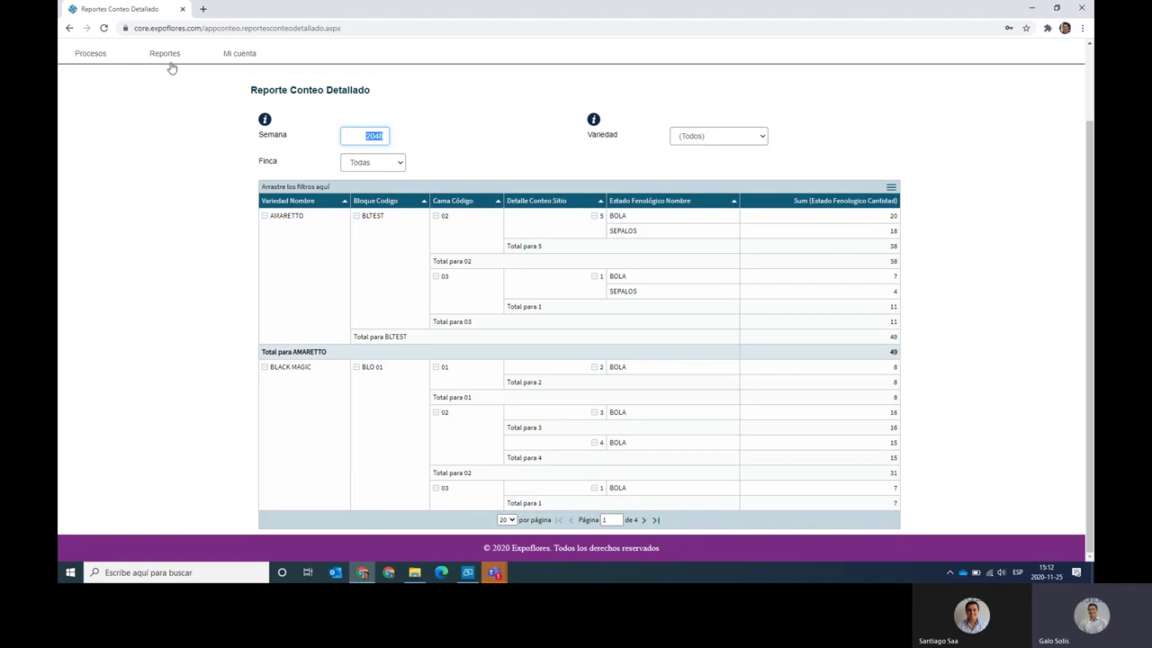
Open Reporte Proyección and edit the ending week of the projection range.
{"action": "mouse_move", "coordinate": [166, 54]}
{"action": "left_click", "coordinate": [180, 160]}
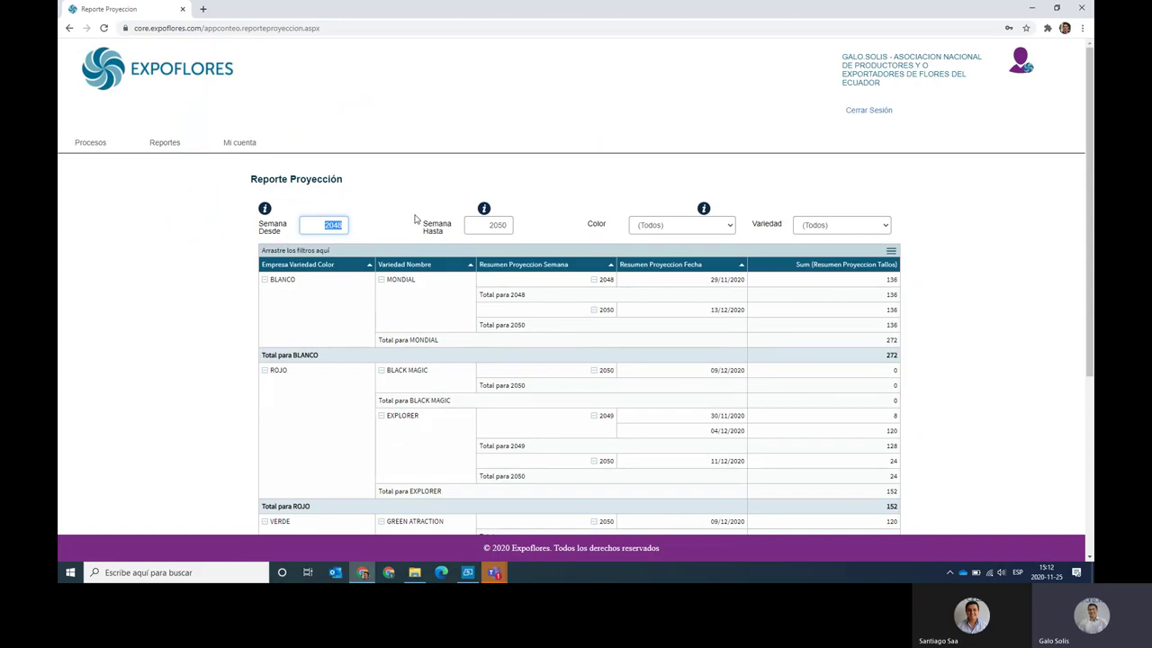
{"action": "scroll", "coordinate": [415, 219], "scroll_direction": "down", "scroll_amount": 2}
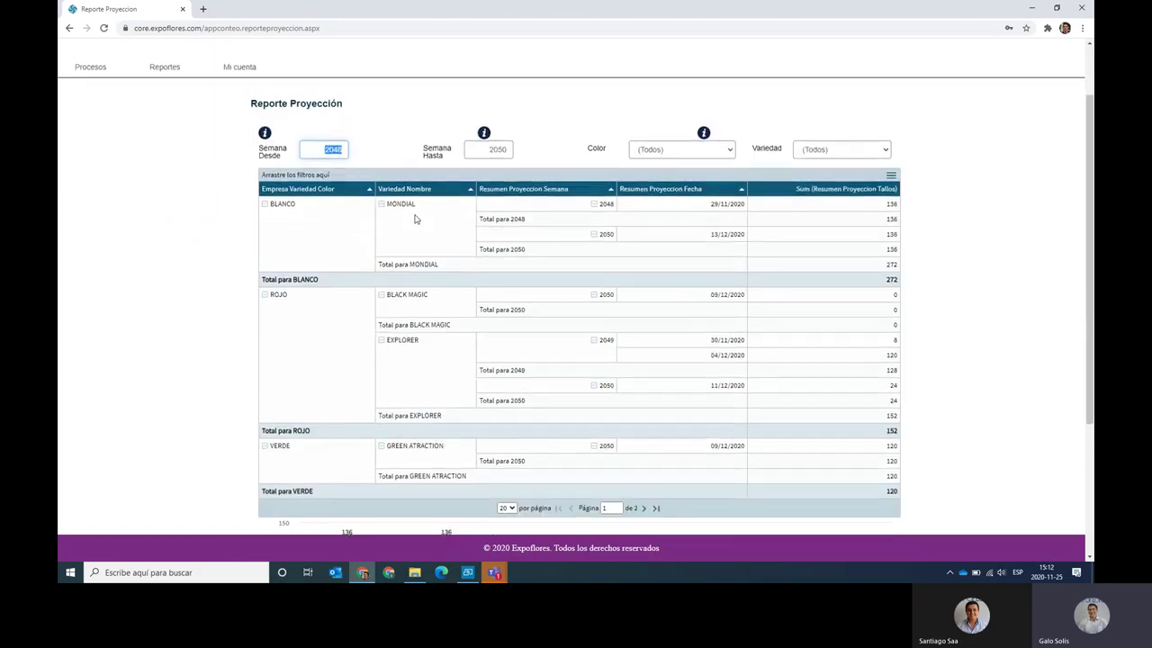
{"action": "left_click", "coordinate": [483, 150]}
Inspect the Color and Variedad filter options, closing the variety list unchanged.
{"action": "scroll", "coordinate": [567, 149], "scroll_direction": "down", "scroll_amount": 1}
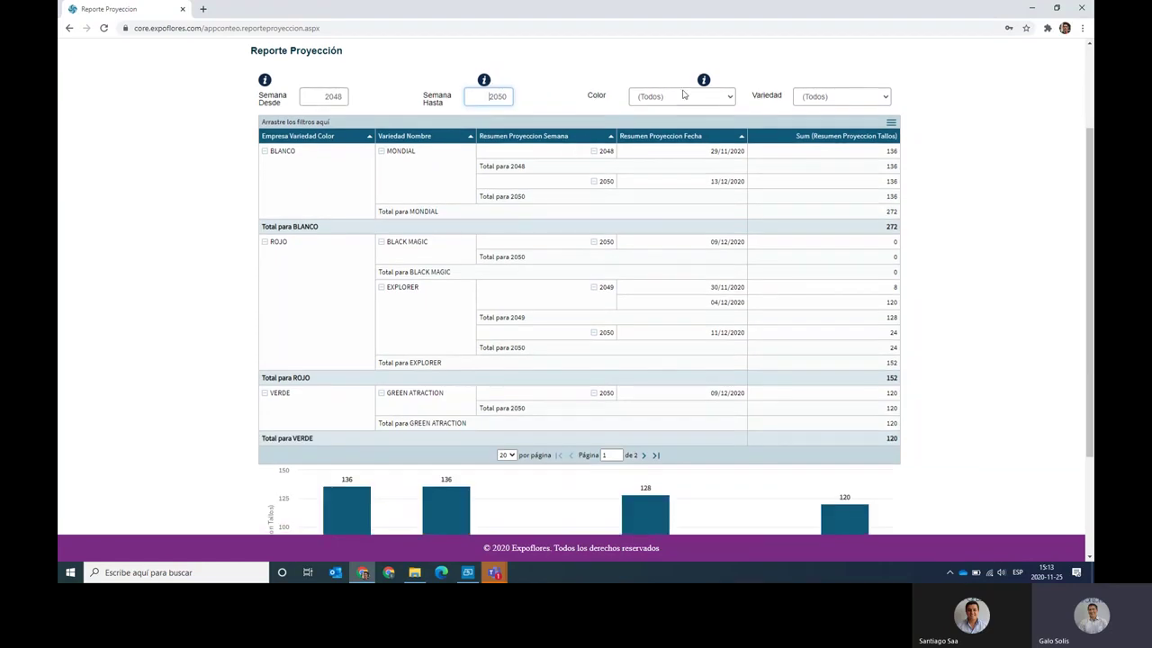
{"action": "left_click", "coordinate": [683, 97]}
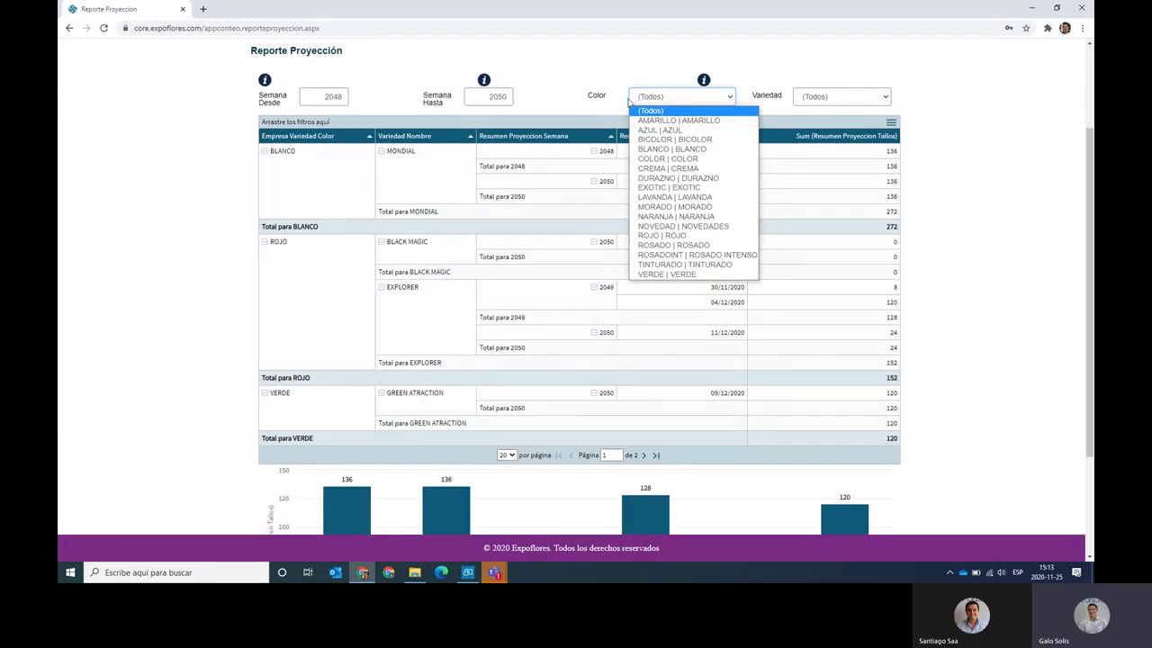
{"action": "left_click", "coordinate": [802, 97]}
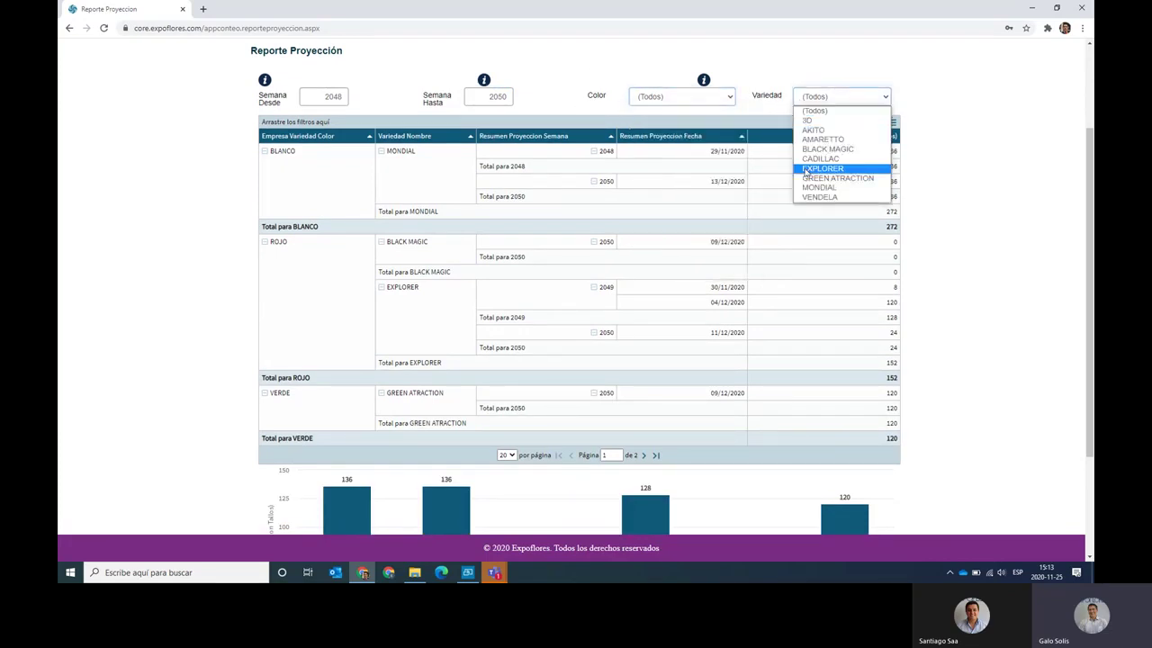
{"action": "left_click", "coordinate": [677, 74]}
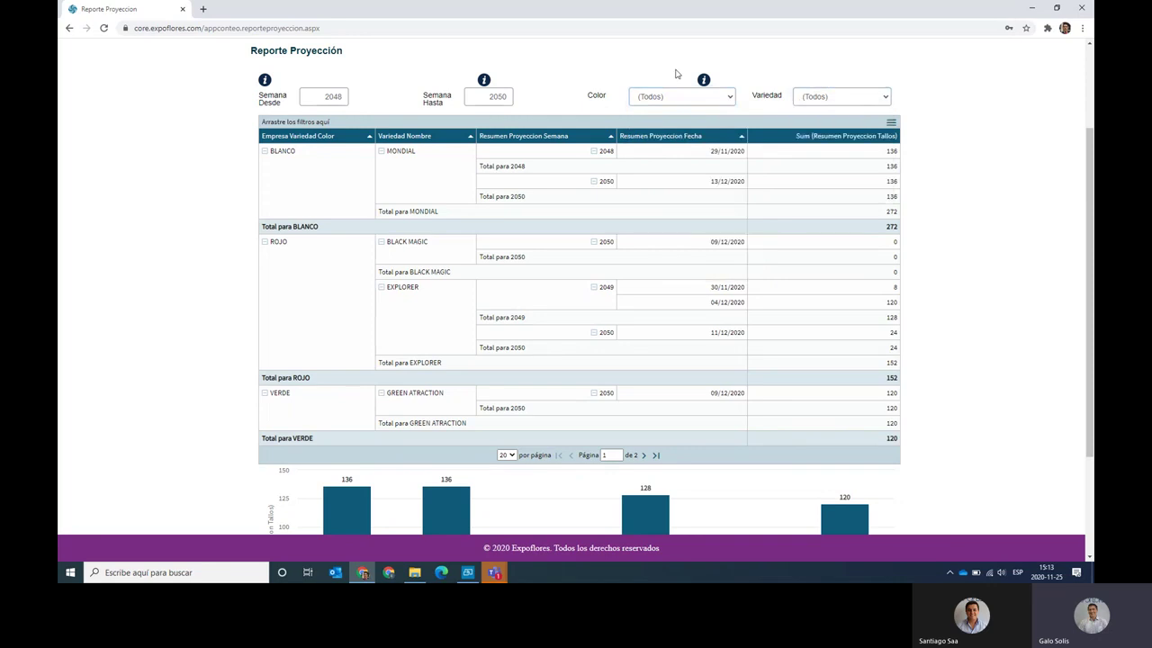
Filter the projection report by colour ROJO, then by AMARILLO.
{"action": "left_click", "coordinate": [643, 103]}
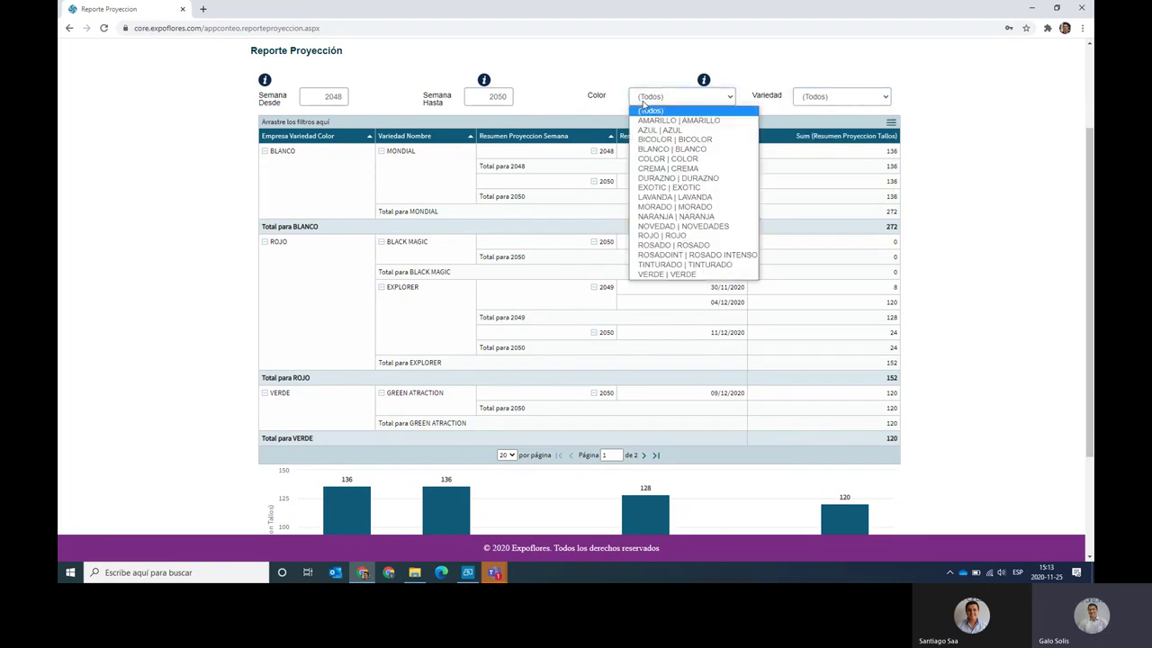
{"action": "key", "text": "r"}
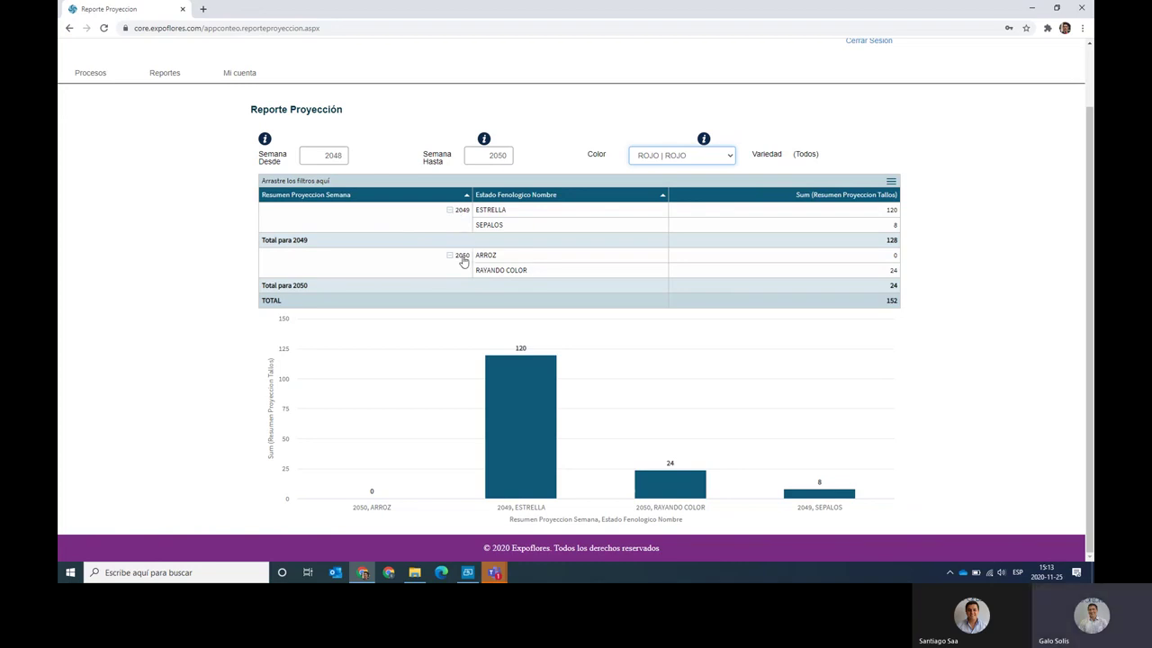
{"action": "left_click", "coordinate": [675, 159]}
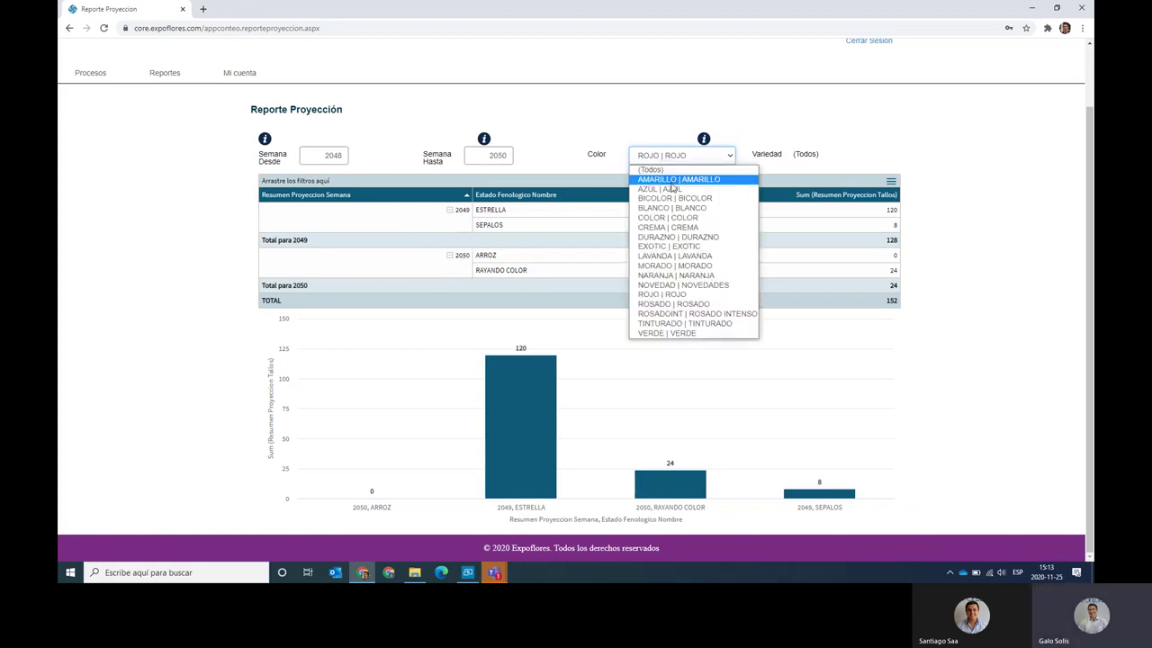
{"action": "left_click", "coordinate": [670, 180]}
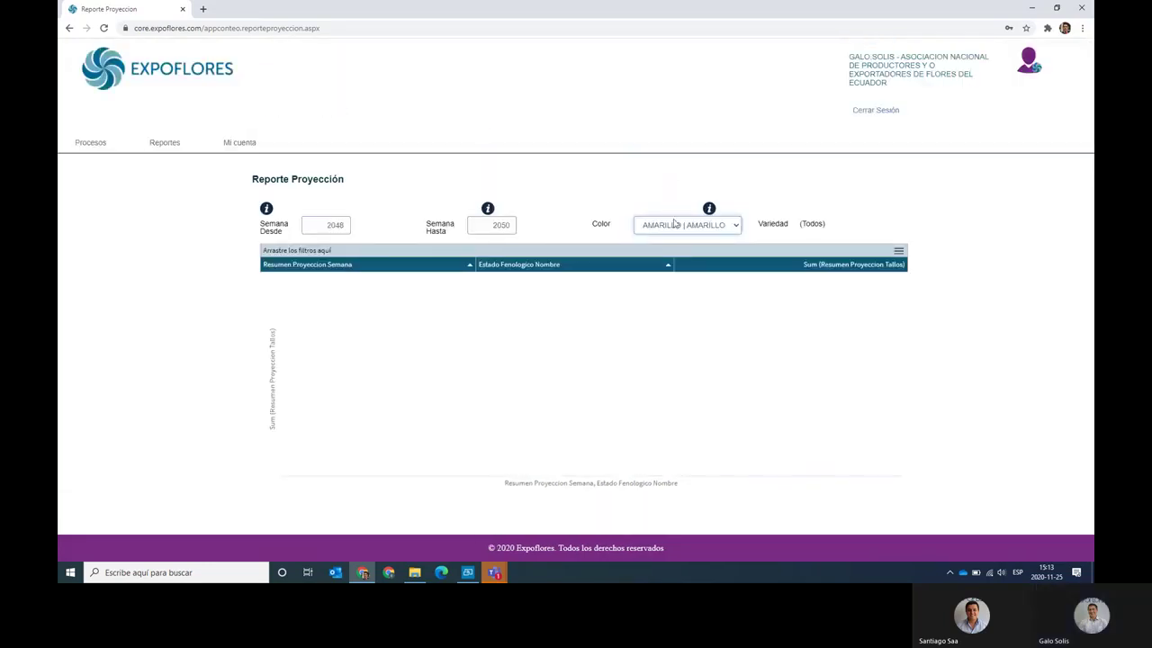
Reset the colour filter to (Todos) and review the projection chart.
{"action": "left_click", "coordinate": [676, 224]}
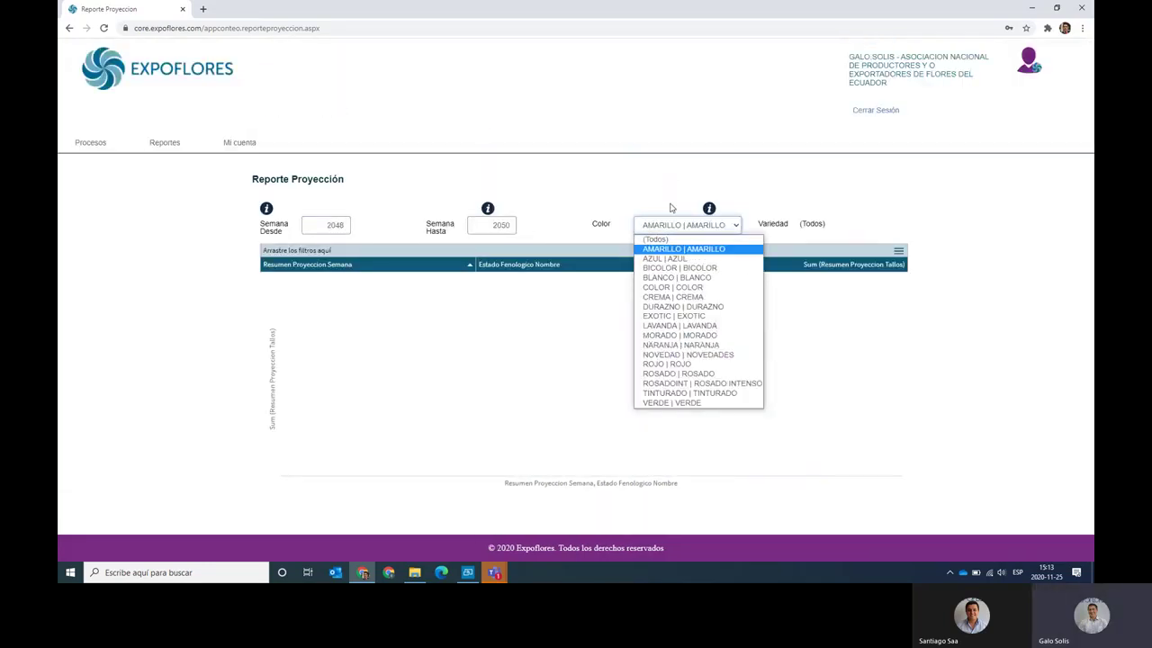
{"action": "left_click", "coordinate": [670, 240]}
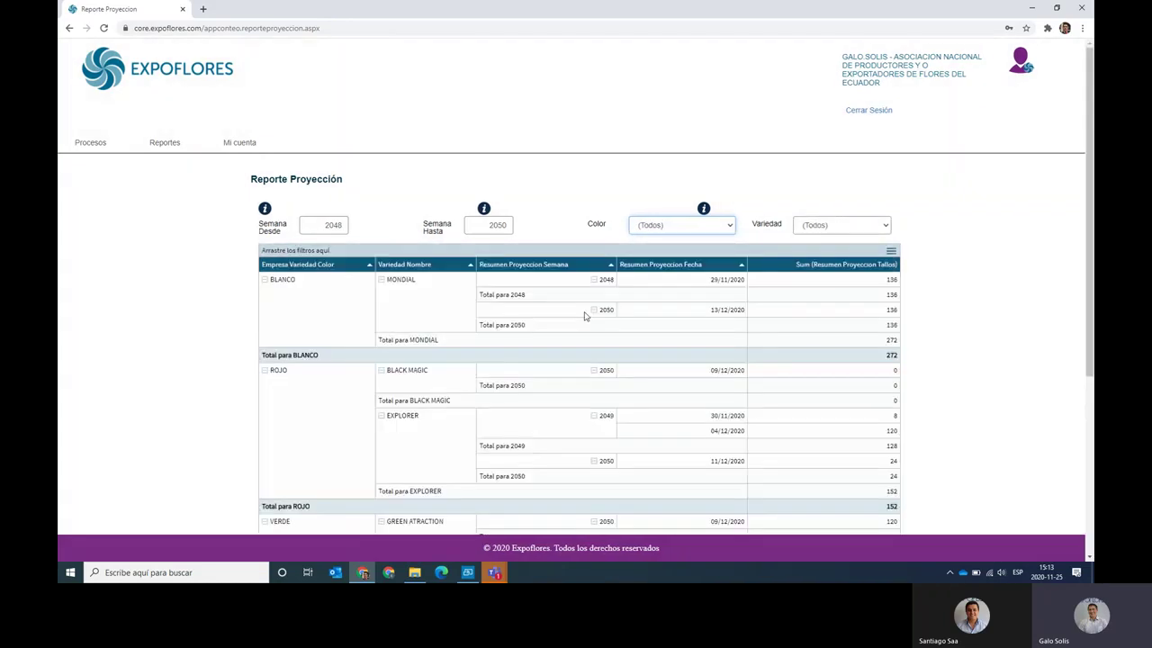
{"action": "scroll", "coordinate": [305, 433], "scroll_direction": "down", "scroll_amount": 3}
{"action": "scroll", "coordinate": [141, 345], "scroll_direction": "down", "scroll_amount": 1}
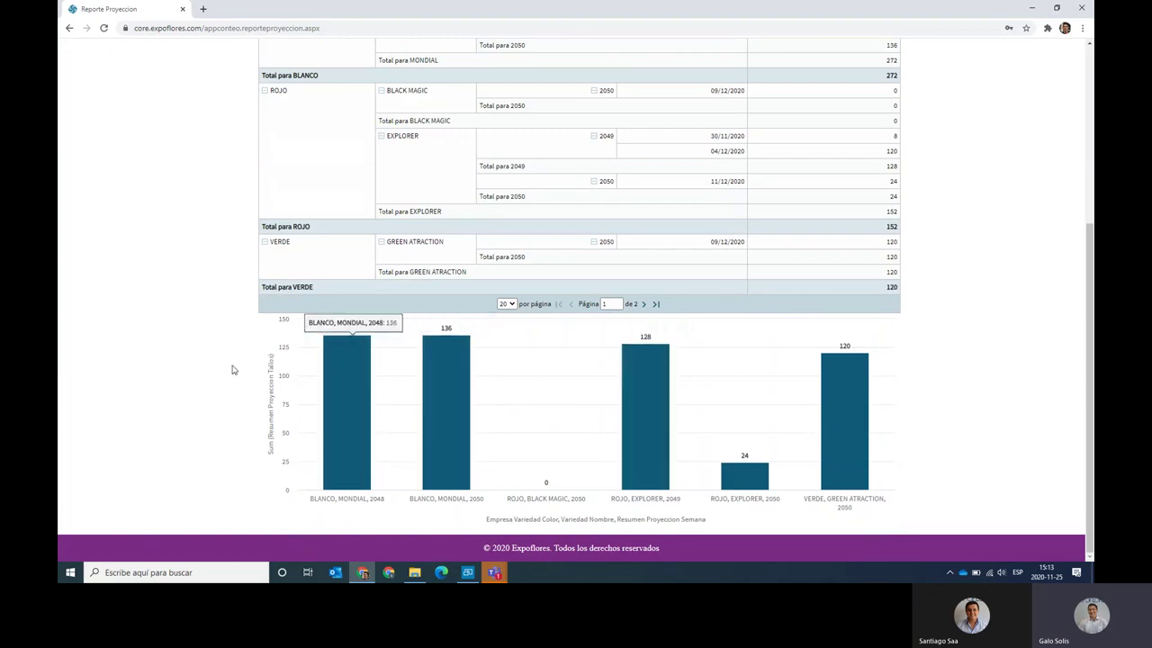
{"action": "scroll", "coordinate": [225, 378], "scroll_direction": "up", "scroll_amount": 3}
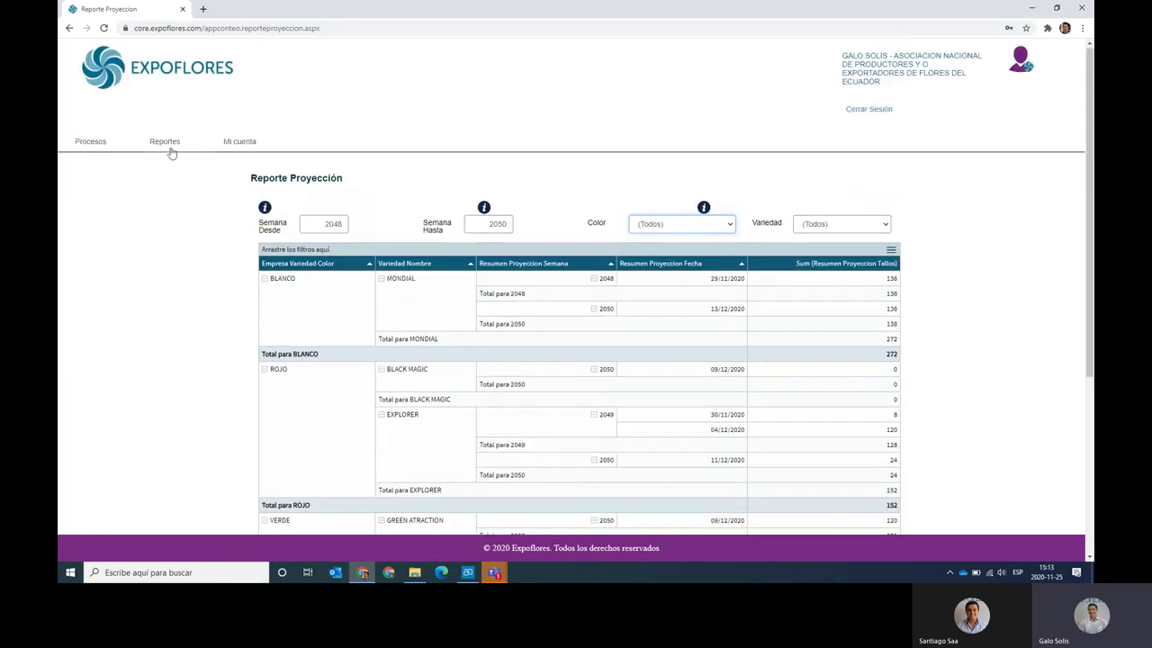
Open Mapa de Recorrido and map the 23/11/2020 14:56:21 count for PRINCIPAL, week 2048.
{"action": "left_click", "coordinate": [169, 146]}
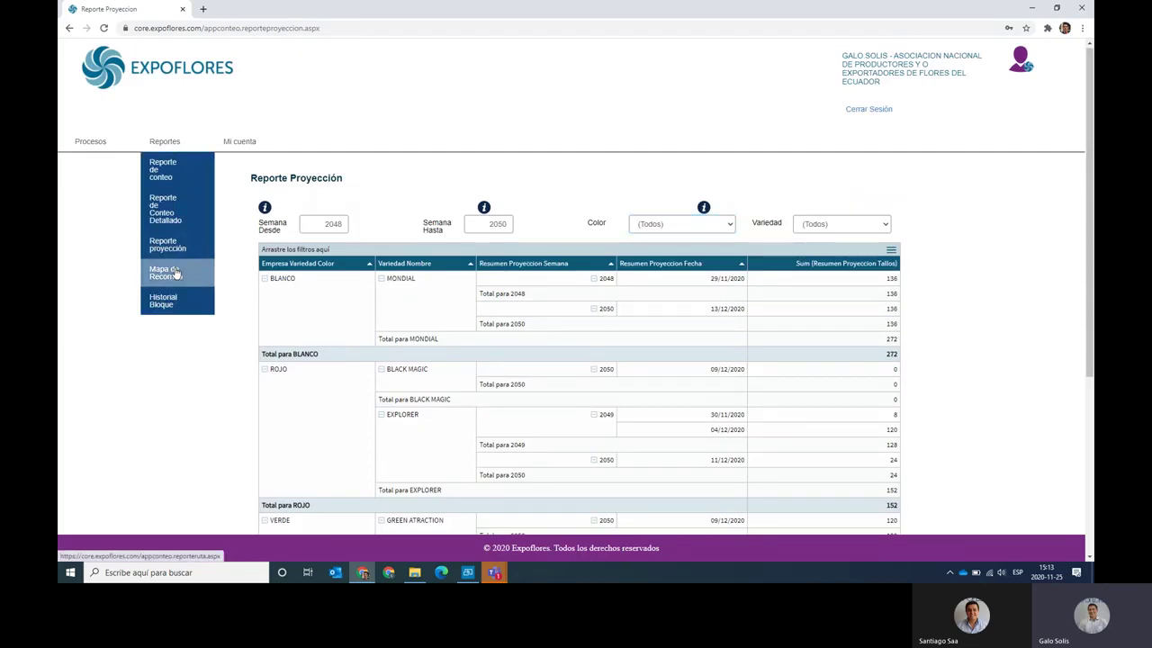
{"action": "left_click", "coordinate": [177, 272]}
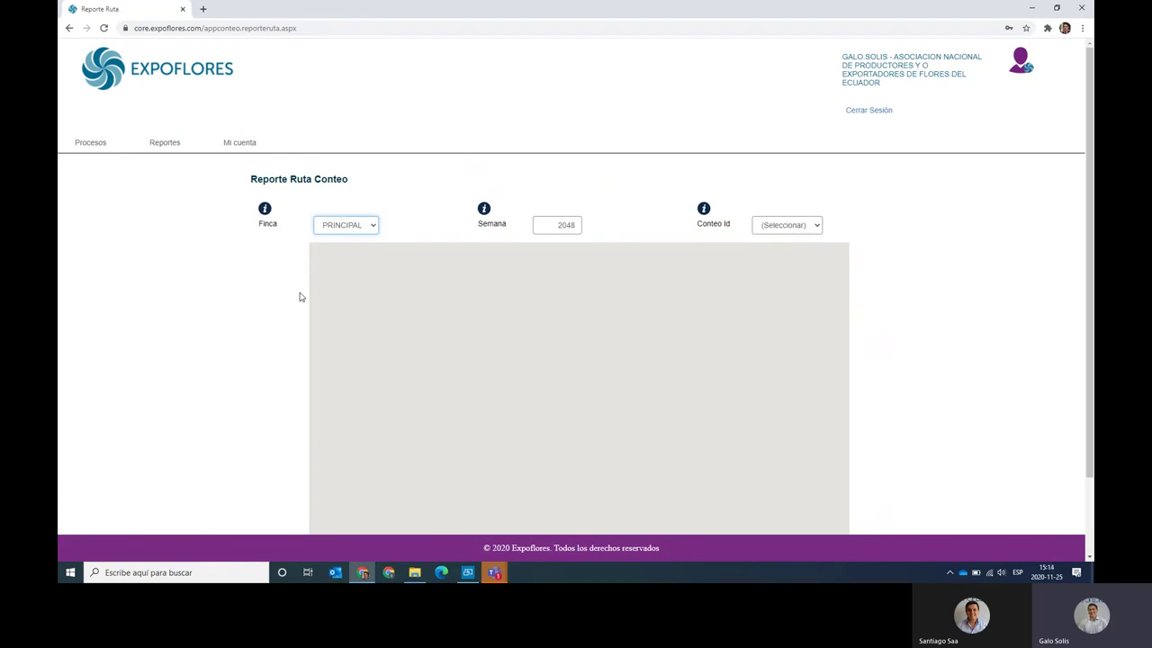
{"action": "left_click", "coordinate": [795, 226]}
{"action": "left_click", "coordinate": [797, 249]}
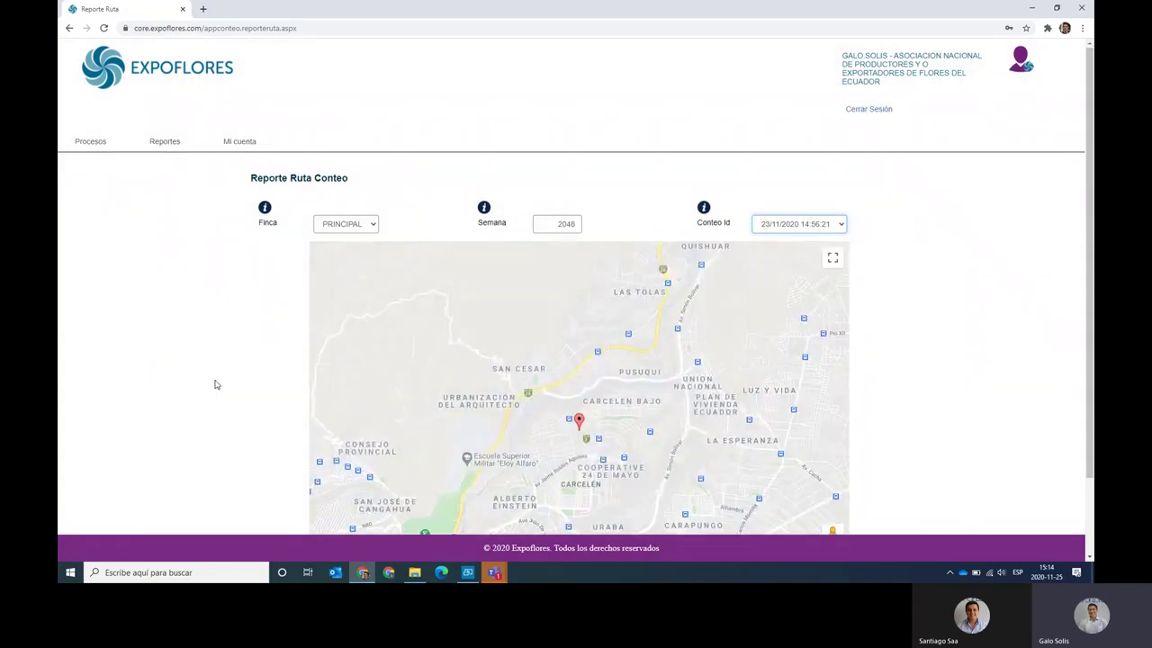
{"action": "scroll", "coordinate": [214, 385], "scroll_direction": "down", "scroll_amount": 1}
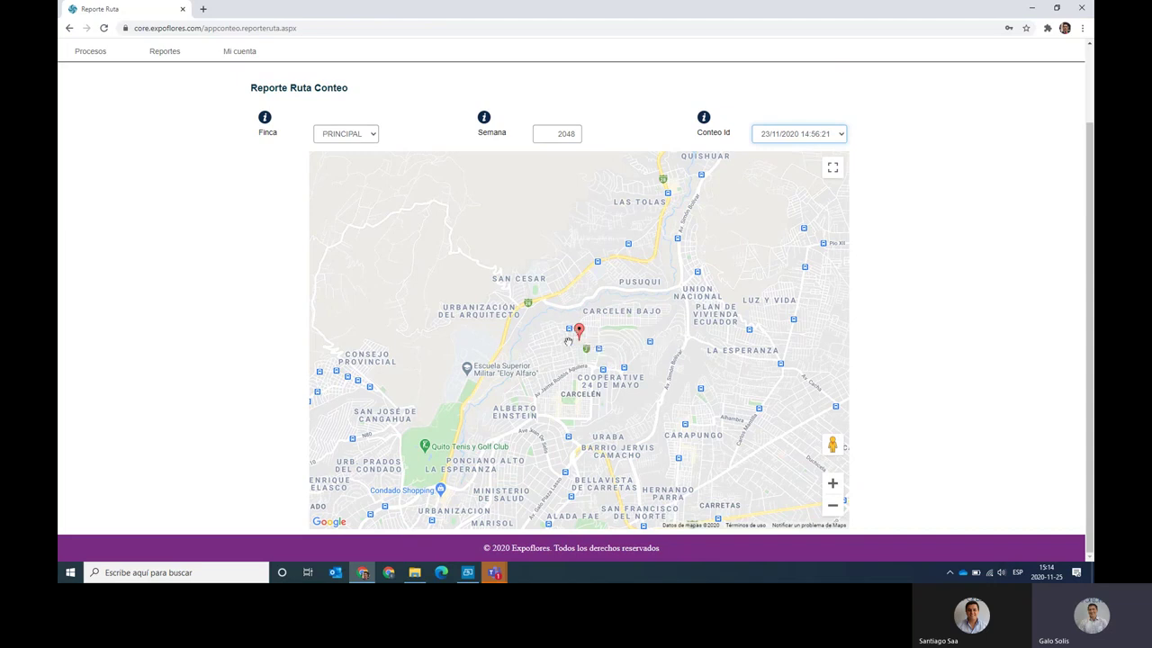
{"action": "mouse_move", "coordinate": [580, 334]}
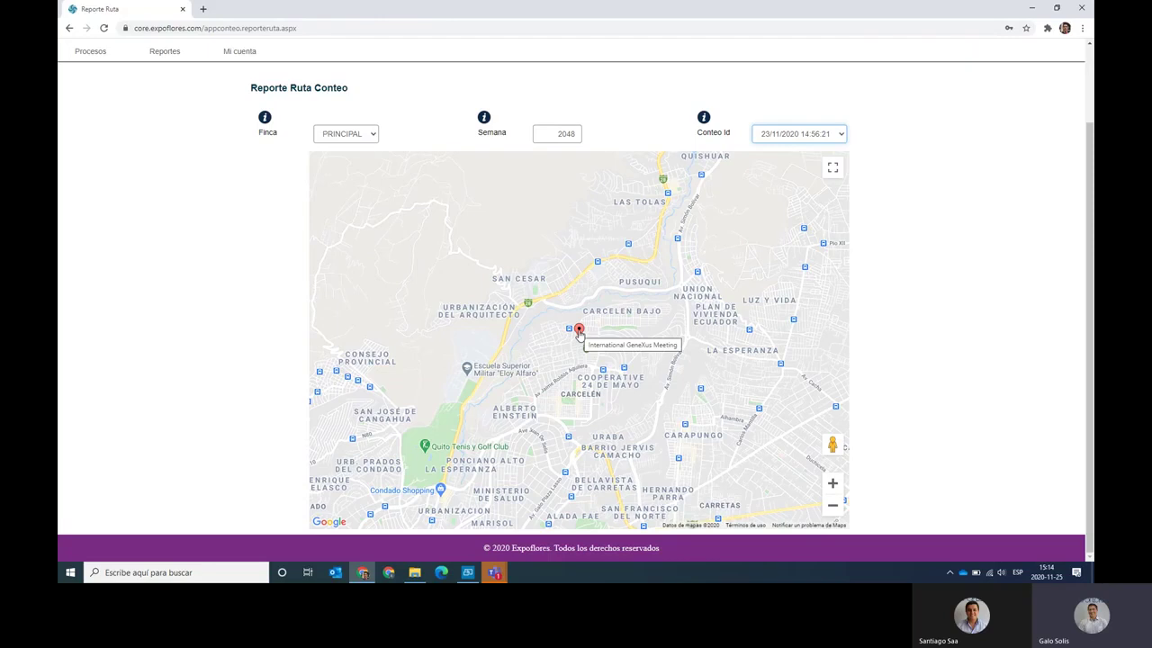
{"action": "scroll", "coordinate": [253, 308], "scroll_direction": "up", "scroll_amount": 2}
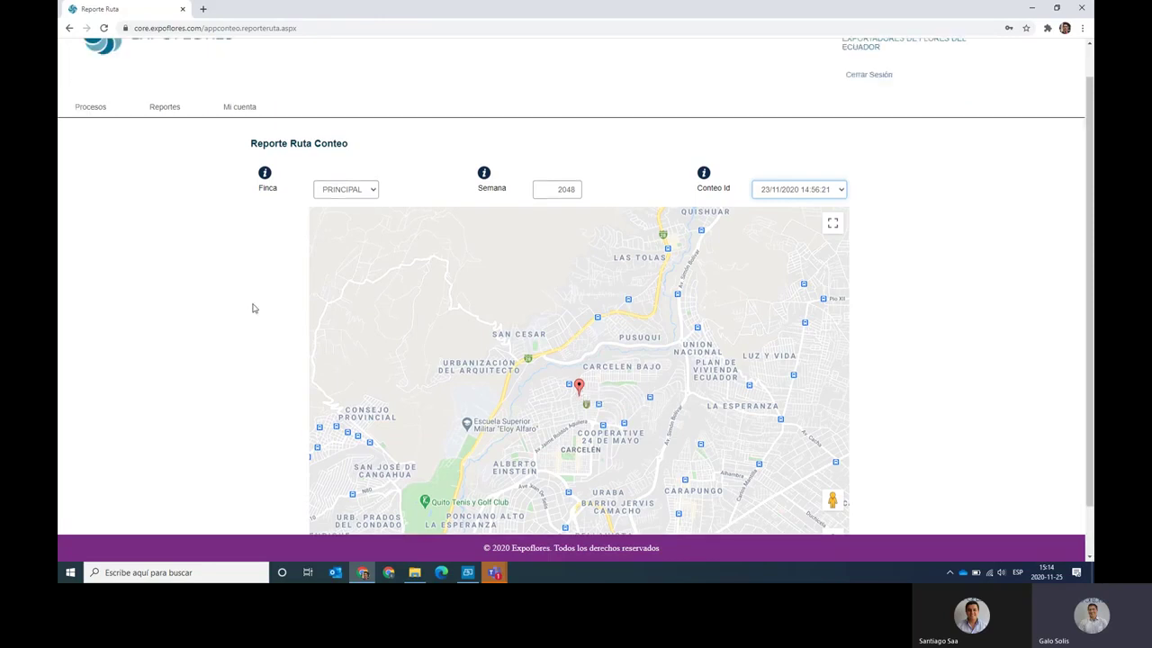
{"action": "mouse_move", "coordinate": [176, 146]}
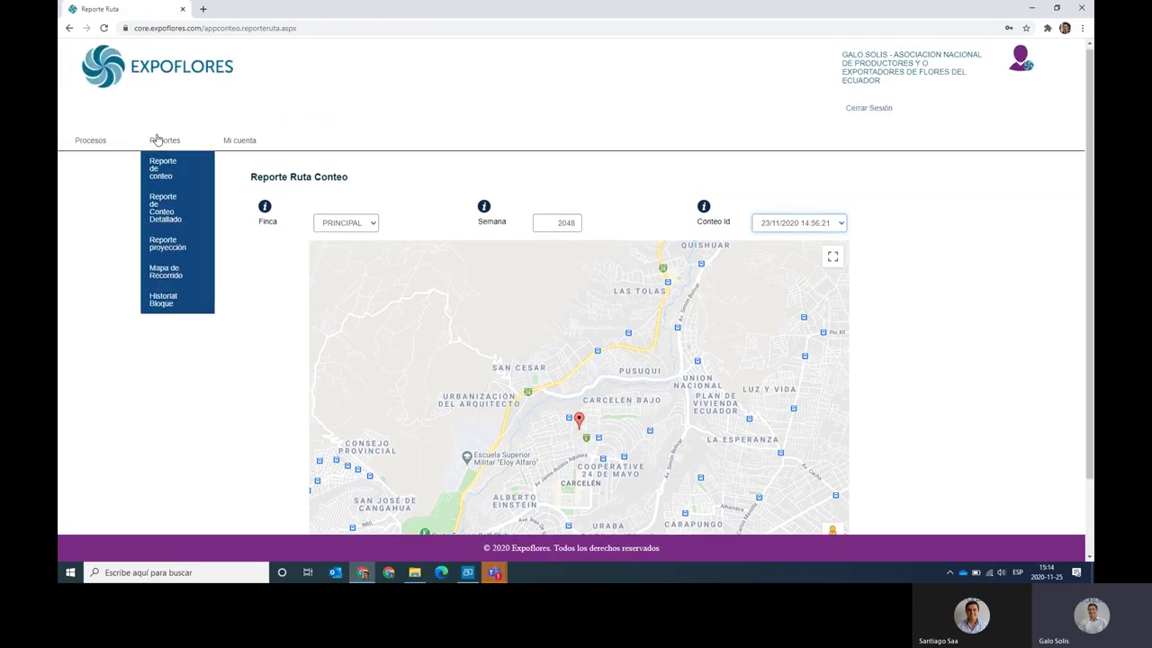